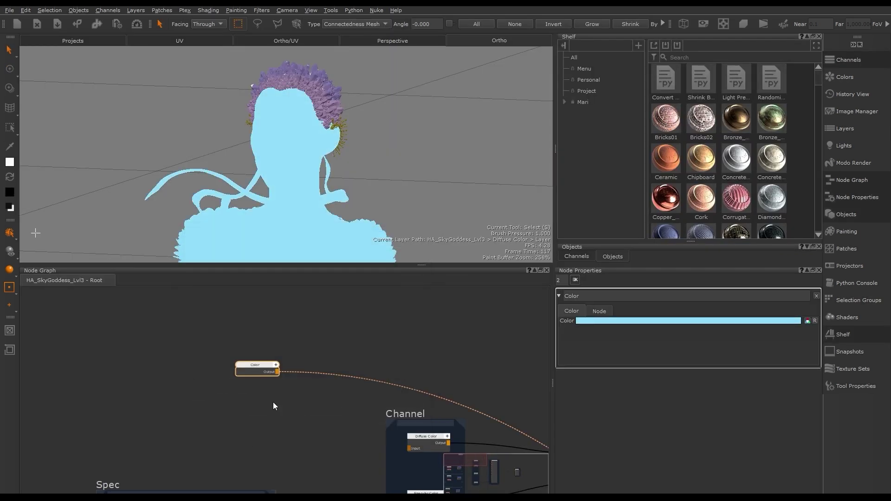
# - Duplicate the Color node and set the copy's colour to light purple
pyautogui.hotkey('ctrl', 'v')
pyautogui.doubleClick(260, 405)
pyautogui.click(688, 321)
pyautogui.click(385, 307)
pyautogui.click(257, 275)
pyautogui.click(247, 424)
pyautogui.moveTo(318, 398); pyautogui.dragTo(240, 401, button='middle')
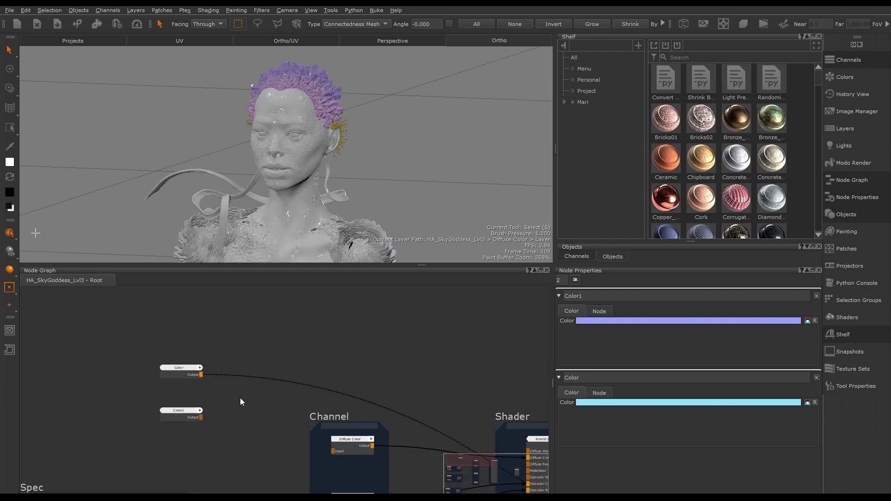
# - Arrange the two color nodes and combine them in a Merge node, with Color as Base and Color1 as Over
pyautogui.scroll(3, 237, 402)
pyautogui.moveTo(231, 414); pyautogui.dragTo(175, 355)
pyautogui.moveTo(232, 425); pyautogui.dragTo(176, 431)
pyautogui.moveTo(315, 413); pyautogui.dragTo(238, 323, button='middle')
pyautogui.moveTo(223, 315); pyautogui.dragTo(329, 398)
pyautogui.click(575, 280)
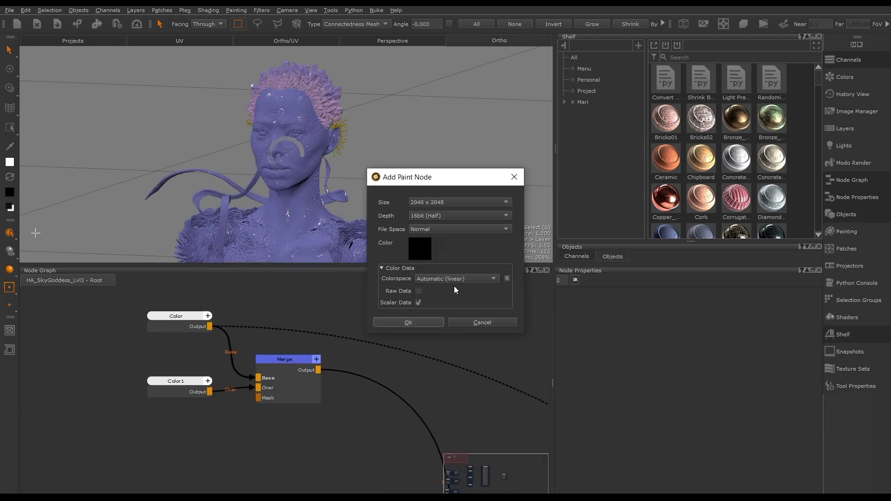
# - Add a black 2048 x 2048, 16bit (Half) Paint node with scalar data and connect it to the Merge node's Mask input
pyautogui.click(408, 322)
pyautogui.moveTo(258, 397); pyautogui.dragTo(231, 457)
pyautogui.moveTo(186, 449); pyautogui.dragTo(142, 451)
pyautogui.doubleClick(143, 451)
# - Rename the mask's Paint node as Whisp and fill the looped ribbon in front of the shoulder with white
pyautogui.doubleClick(648, 296)
pyautogui.write('Whisp')
pyautogui.press('Return')
pyautogui.click(226, 202)
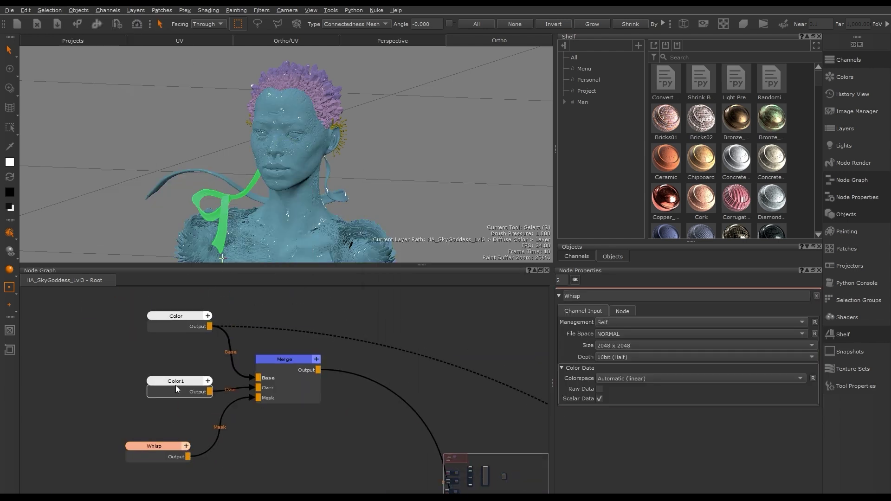
pyautogui.click(575, 280)
# - Add a second Paint node below Whisp and fill the remaining neck ribbons with white in it
pyautogui.moveTo(137, 482); pyautogui.dragTo(151, 440, button='middle')
pyautogui.press('Tab')
pyautogui.moveTo(197, 445); pyautogui.dragTo(174, 445)
pyautogui.doubleClick(174, 446)
pyautogui.click(200, 172)
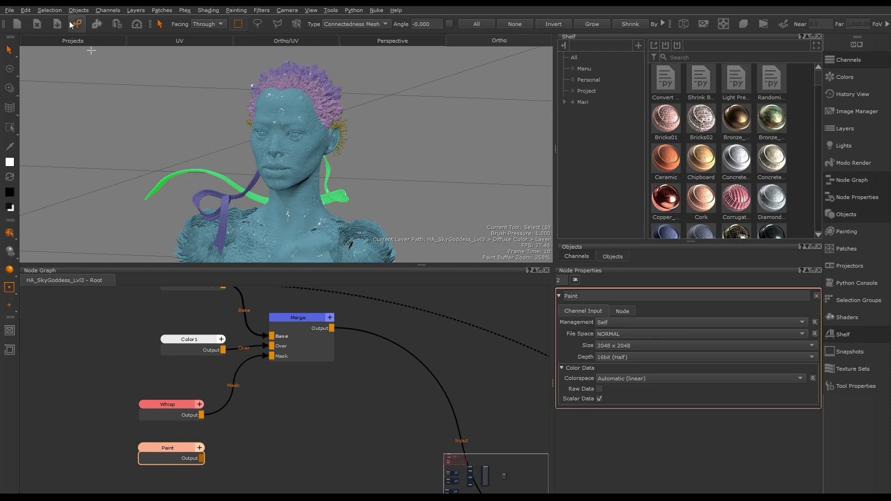
pyautogui.click(49, 10)
pyautogui.click(174, 405)
# - Combine Whisp as Base and Paint as Over in a new Merge node set to Lighten mode
pyautogui.doubleClick(167, 448)
pyautogui.press('v')
pyautogui.press('m')
pyautogui.moveTo(201, 415); pyautogui.dragTo(250, 444)
pyautogui.moveTo(201, 458); pyautogui.dragTo(250, 455)
pyautogui.doubleClick(277, 427)
pyautogui.click(686, 322)
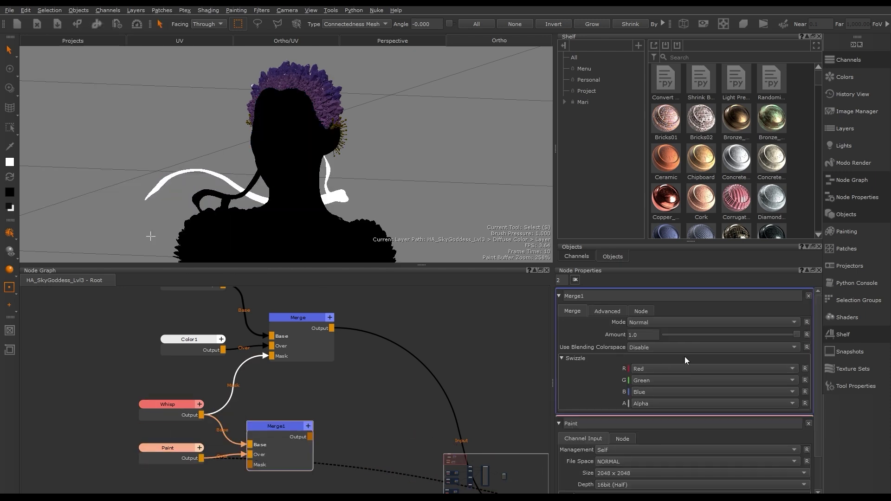
pyautogui.click(686, 360)
# - Reposition the mask nodes, connect Merge1's output to the first Merge node's Mask input, and view the shaded model
pyautogui.moveTo(319, 478); pyautogui.dragTo(132, 394)
pyautogui.moveTo(276, 426); pyautogui.dragTo(168, 426)
pyautogui.moveTo(272, 356); pyautogui.dragTo(203, 436)
pyautogui.scroll(-3, 297, 418)
pyautogui.moveTo(268, 390); pyautogui.dragTo(318, 431, button='middle')
pyautogui.press('1')
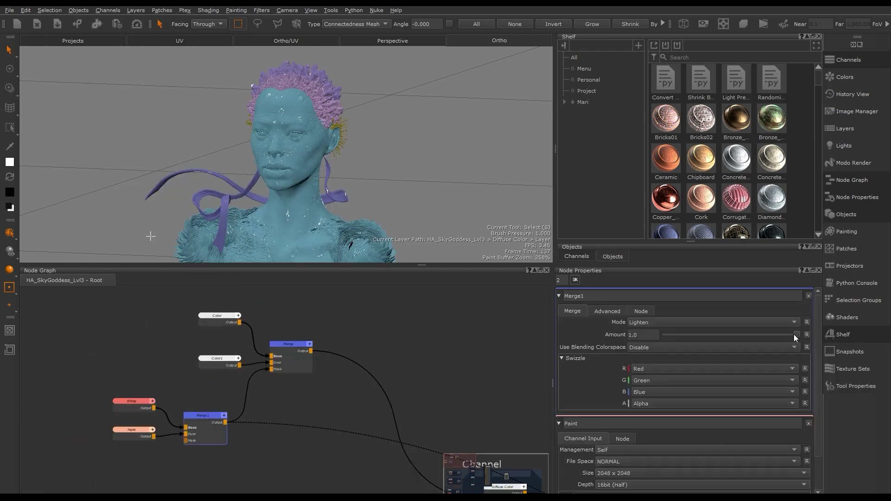
# - Clear the node properties and move the color and mask nodes together farther away from the Channel group
pyautogui.click(575, 280)
pyautogui.moveTo(260, 434)
pyautogui.mouseDown(button='middle')
pyautogui.moveTo(311, 411)
pyautogui.moveTo(267, 416)
pyautogui.mouseUp(button='middle')
pyautogui.moveTo(135, 431); pyautogui.dragTo(330, 302)
pyautogui.moveTo(302, 347); pyautogui.dragTo(238, 305)
# - Add another black 2048 x 2048, 16bit (Half) Paint node in the empty area below Merge1
pyautogui.click(175, 451)
pyautogui.moveTo(175, 450); pyautogui.dragTo(182, 411, button='middle')
pyautogui.press('p')
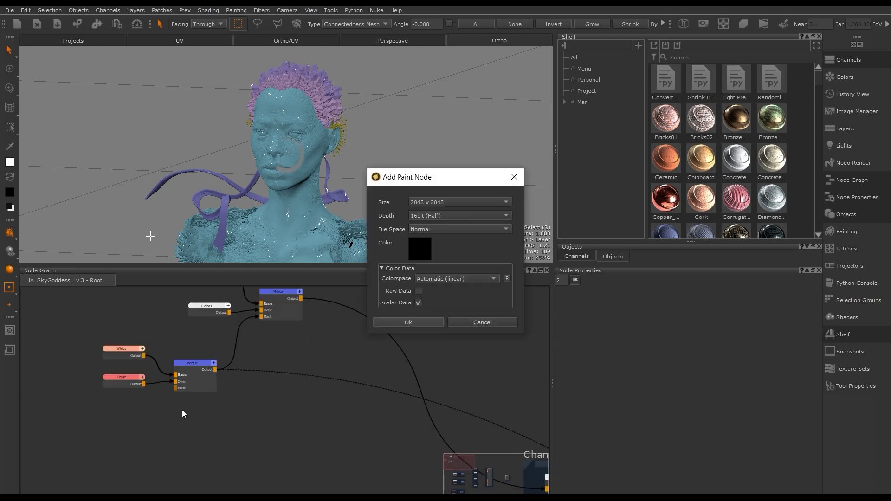
pyautogui.click(408, 322)
# - Select both eyes on the model and fill them with white in the new Paint node
pyautogui.moveTo(302, 144)
pyautogui.keyDown('alt'); pyautogui.mouseDown(button='middle')
pyautogui.moveTo(306, 156)
pyautogui.moveTo(334, 167)
pyautogui.mouseUp(button='middle'); pyautogui.keyUp('alt')
pyautogui.keyDown('alt'); pyautogui.moveTo(334, 167); pyautogui.dragTo(345, 253, button='right'); pyautogui.keyUp('alt')
pyautogui.click(394, 85)
pyautogui.keyDown('shift'); pyautogui.click(252, 79); pyautogui.keyUp('shift')
pyautogui.press('v')
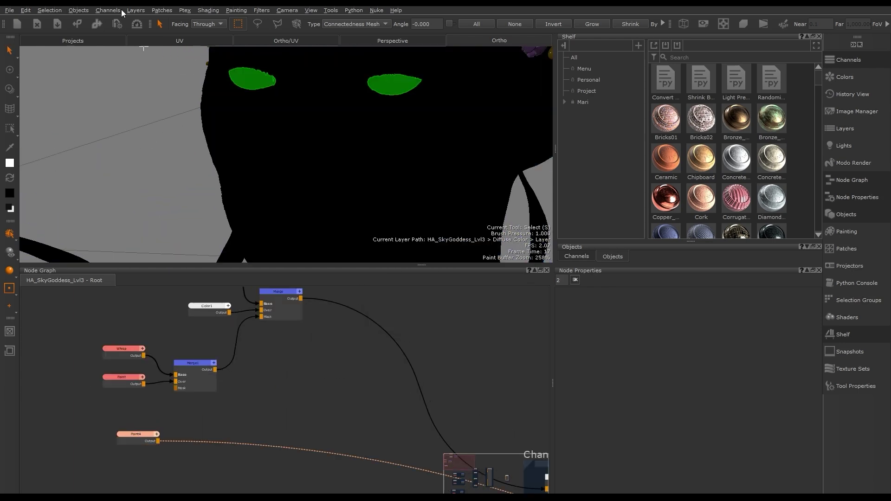
pyautogui.click(49, 10)
pyautogui.click(88, 218)
pyautogui.click(161, 243)
# - Merge Merge1 as Base with the eye mask as Over, feed the result into the first Merge's Mask, and open its blend mode choices
pyautogui.press('m')
pyautogui.moveTo(279, 420); pyautogui.dragTo(267, 364)
pyautogui.moveTo(215, 369); pyautogui.dragTo(248, 375)
pyautogui.moveTo(145, 450); pyautogui.dragTo(247, 382)
pyautogui.moveTo(292, 369); pyautogui.dragTo(263, 307)
pyautogui.doubleClick(269, 364)
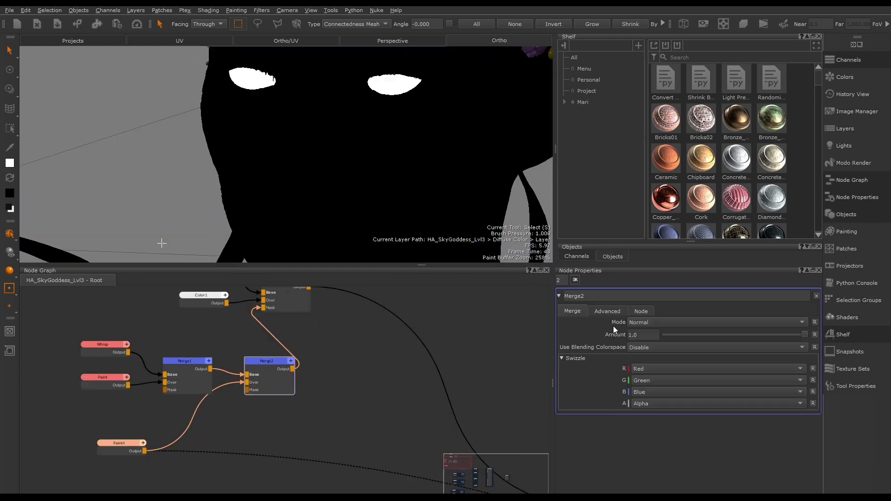
pyautogui.click(673, 322)
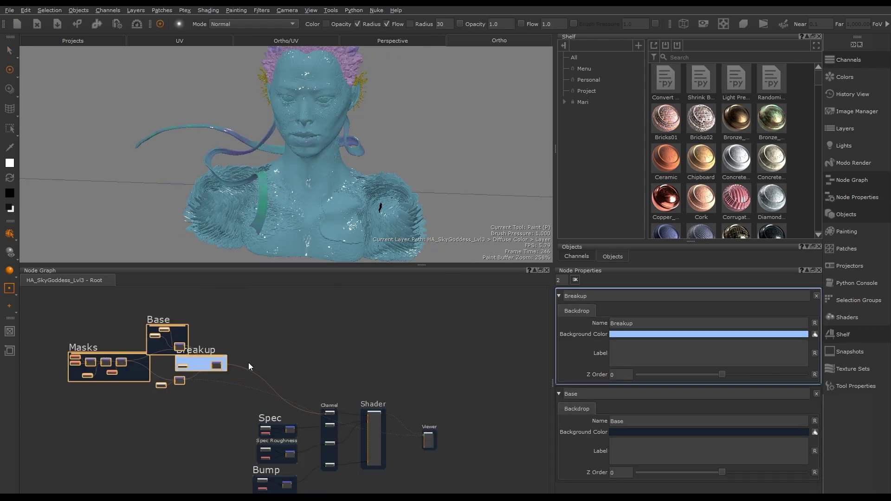
# - Add a Bake Point node after Merge4 in the Breakup group and bake it
pyautogui.scroll(3, 249, 363)
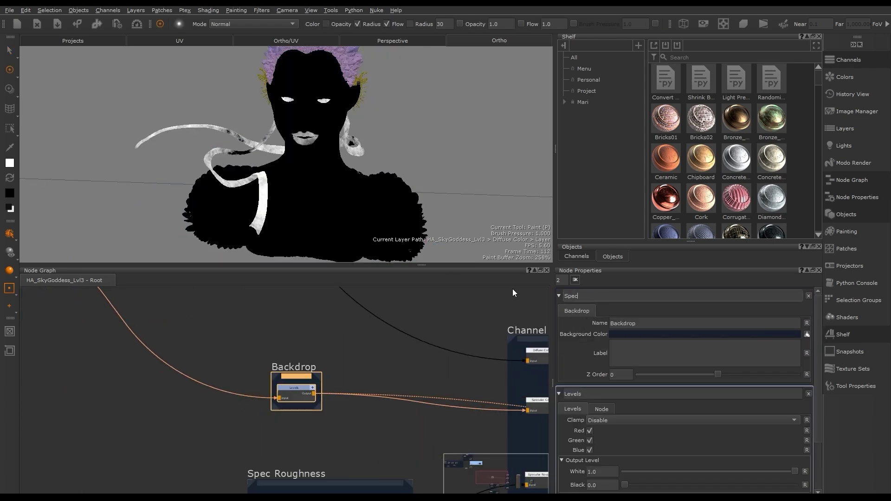
pyautogui.click(409, 322)
pyautogui.moveTo(374, 359); pyautogui.dragTo(299, 339)
pyautogui.click(690, 370)
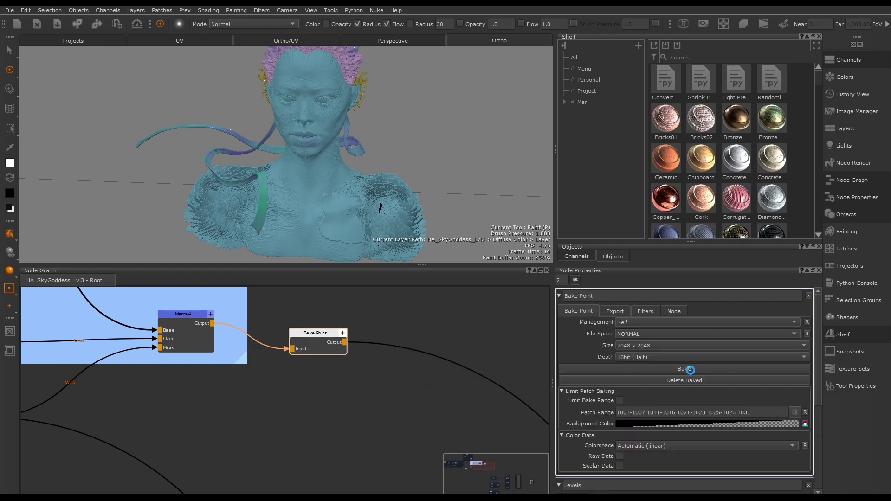
# - Apply a Blur filter to the Bake Point node
pyautogui.click(339, 437)
pyautogui.click(618, 311)
pyautogui.click(652, 310)
pyautogui.click(657, 332)
pyautogui.click(440, 250)
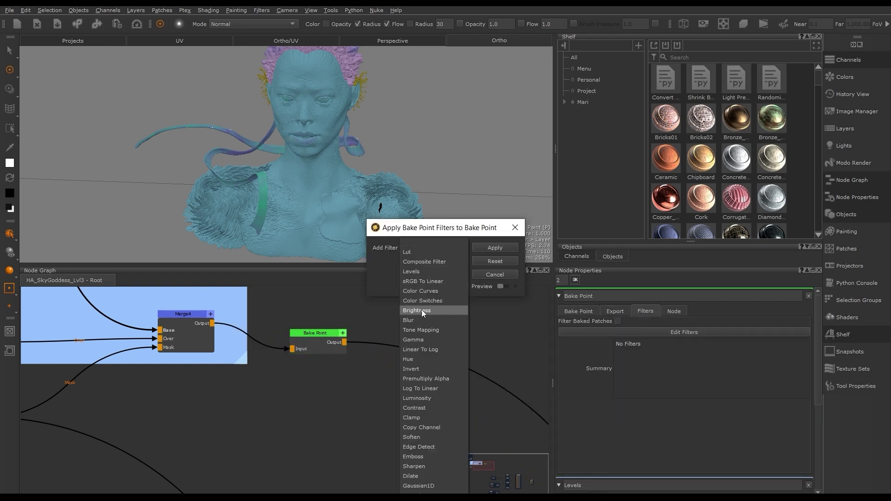
pyautogui.click(421, 320)
pyautogui.click(495, 247)
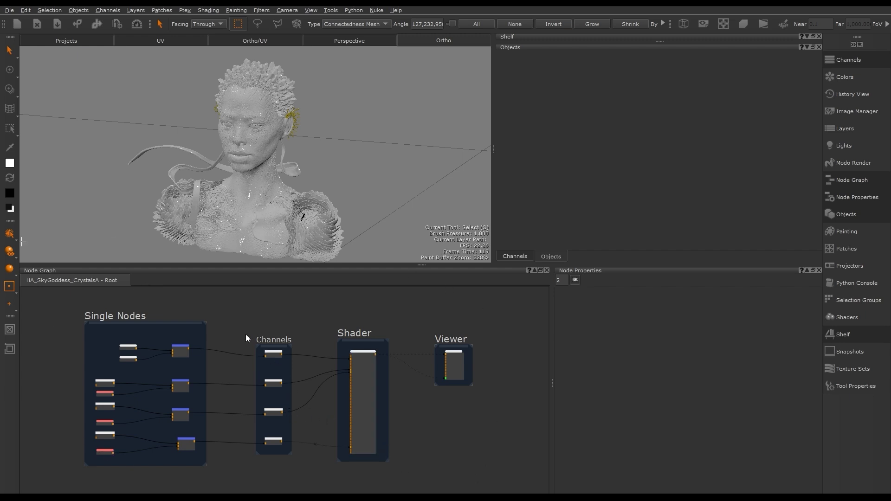
# - Maximize the node graph and frame the Single Nodes group for inspection
pyautogui.press('space')
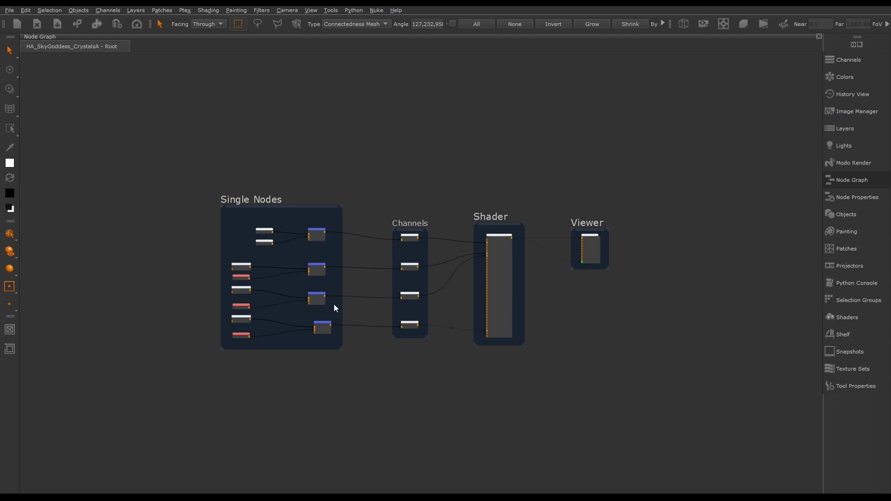
pyautogui.press('f')
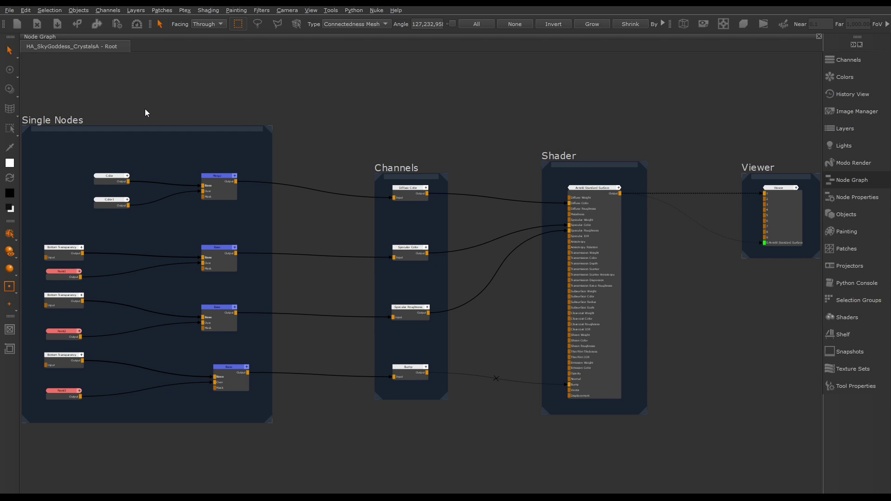
pyautogui.moveTo(145, 113); pyautogui.dragTo(341, 120, button='middle')
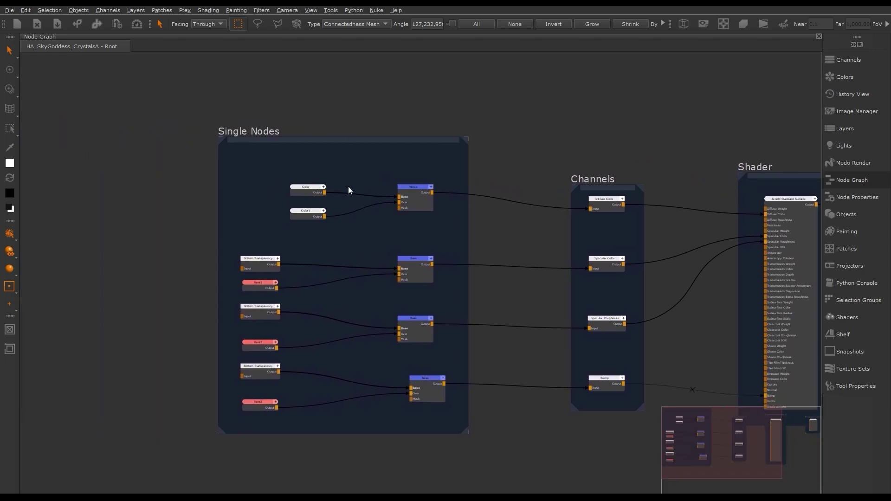
pyautogui.scroll(1, 348, 186)
pyautogui.moveTo(375, 219); pyautogui.dragTo(378, 191, button='middle')
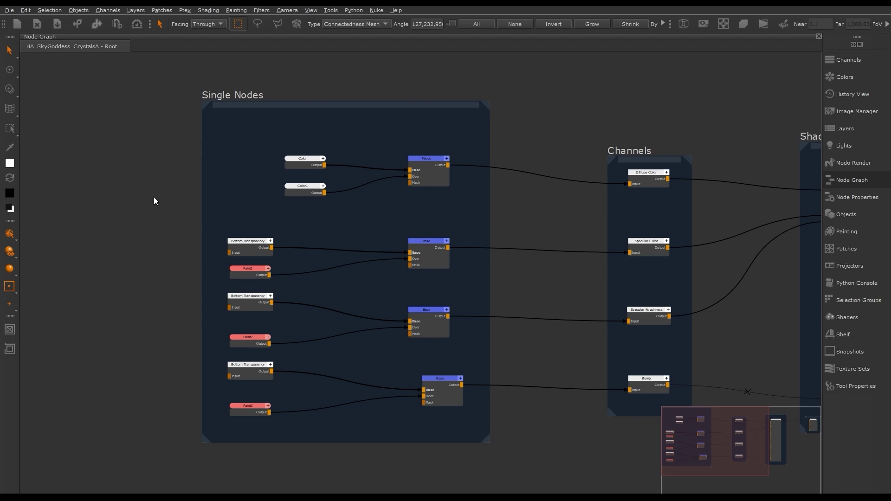
# - Nudge the Single Nodes backdrop together with its contained nodes and deselect it
pyautogui.click(267, 103)
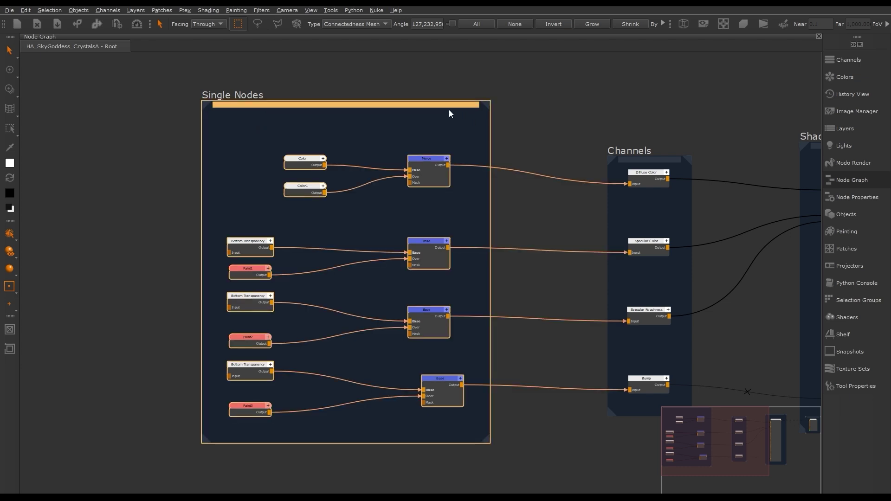
pyautogui.moveTo(450, 114)
pyautogui.mouseDown()
pyautogui.moveTo(350, 112)
pyautogui.moveTo(440, 110)
pyautogui.mouseUp()
pyautogui.click(529, 115)
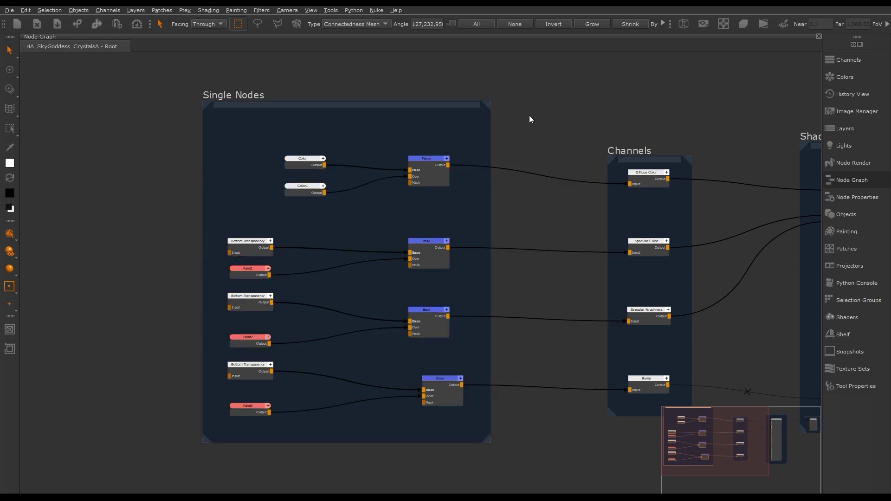
# - Create a StickyNote and place it above the Merge node inside the Single Nodes backdrop
pyautogui.press('Tab')
pyautogui.write('stick')
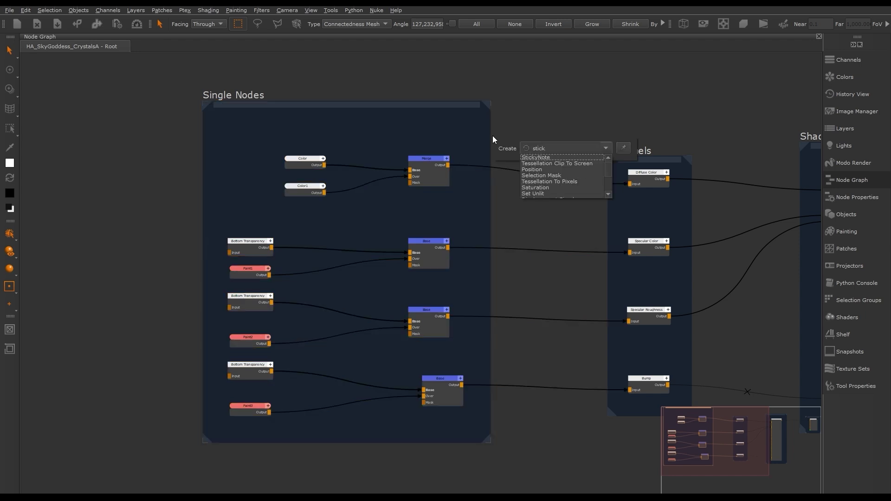
pyautogui.press('Return')
pyautogui.moveTo(511, 147); pyautogui.dragTo(443, 131)
# - Restore the full panel layout and set the sticky note's label to "Note to artist"
pyautogui.press('space')
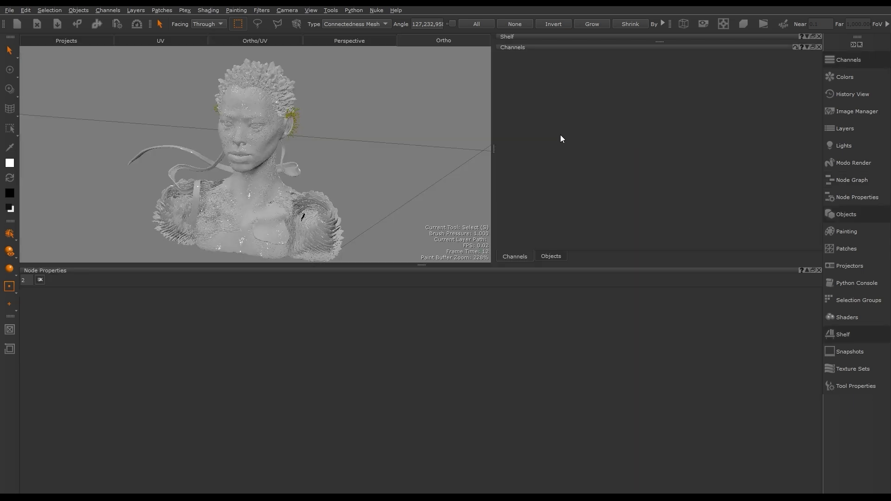
pyautogui.moveTo(374, 354); pyautogui.dragTo(314, 442, button='middle')
pyautogui.moveTo(291, 342); pyautogui.dragTo(345, 350, button='middle')
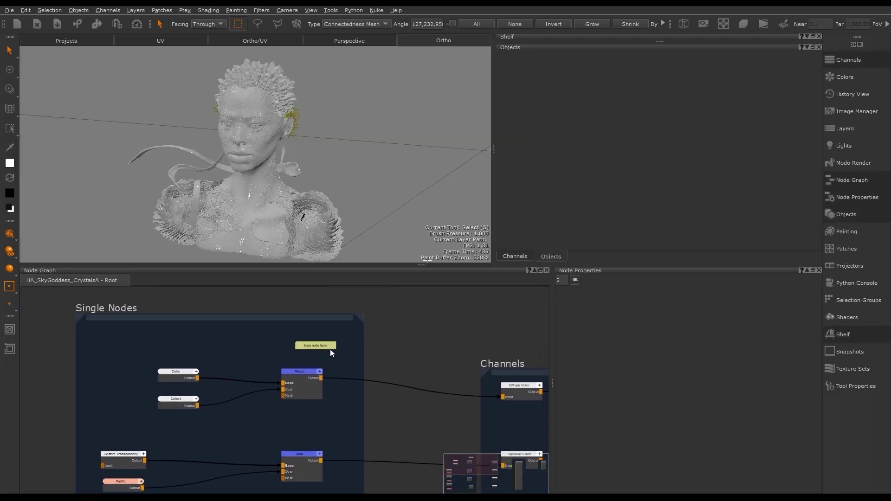
pyautogui.click(317, 347)
pyautogui.moveTo(651, 344); pyautogui.dragTo(551, 339)
pyautogui.write('Note to artist')
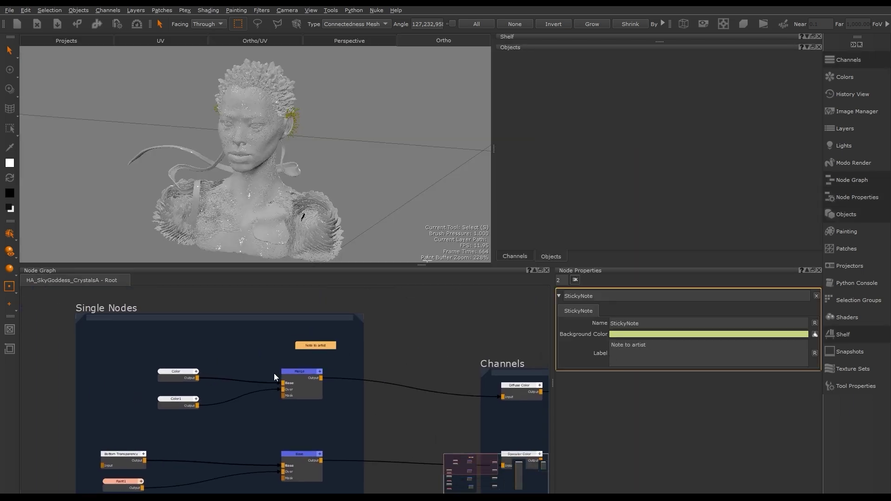
pyautogui.click(409, 327)
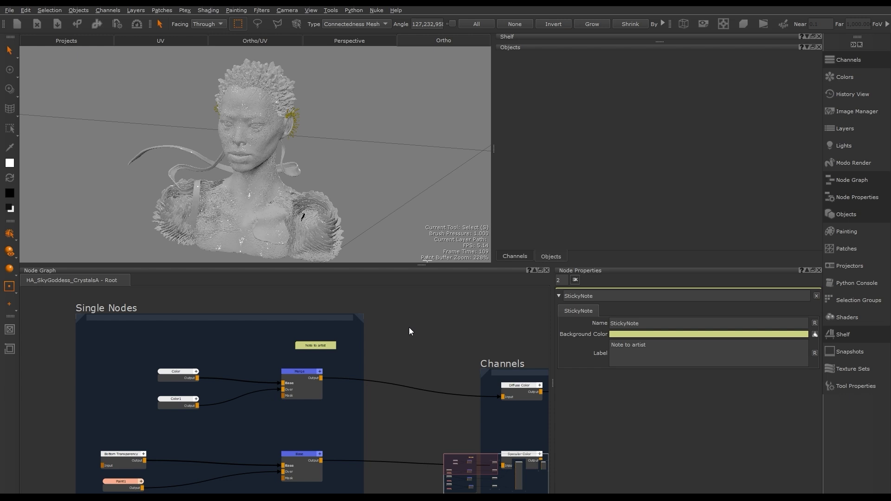
# - Try rerouting the connection from Color1 to the Merge node's Over input in the maximized node graph
pyautogui.press('space')
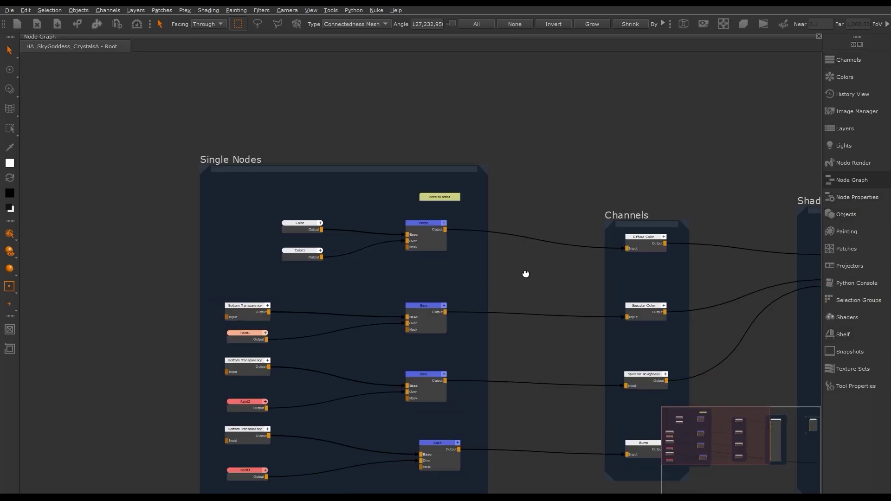
pyautogui.moveTo(526, 274); pyautogui.dragTo(465, 219, button='middle')
pyautogui.scroll(1, 464, 219)
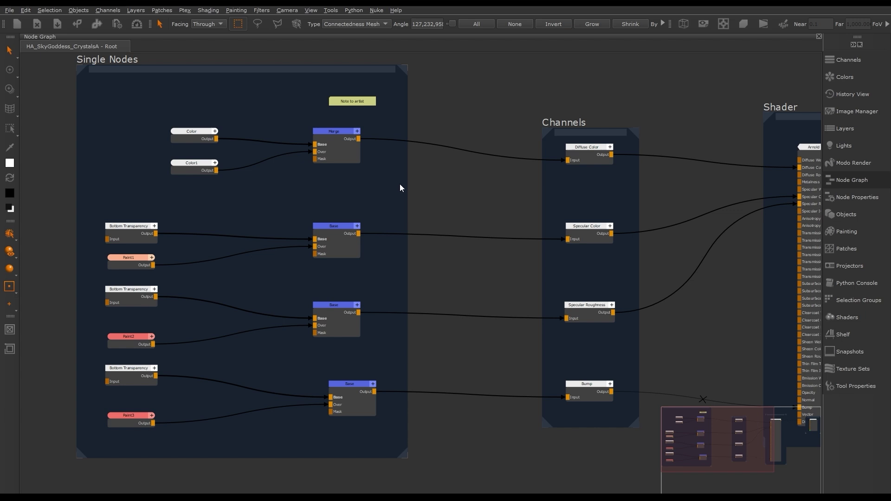
pyautogui.press('ctrl')
pyautogui.keyDown('ctrl'); pyautogui.moveTo(264, 161); pyautogui.dragTo(277, 190); pyautogui.keyUp('ctrl')
pyautogui.hotkey('ctrl', 'z')
# - Examine the connections running from the Channels group through the Shader to the Viewer
pyautogui.moveTo(665, 200); pyautogui.dragTo(449, 187, button='middle')
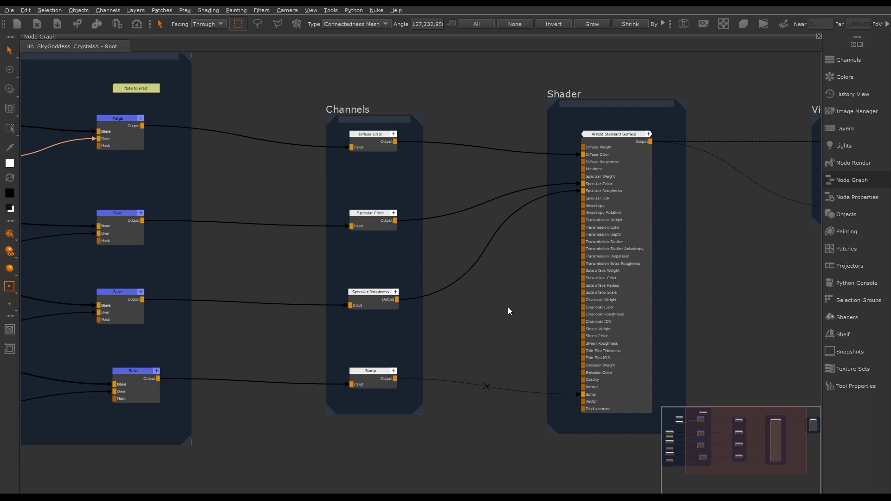
pyautogui.moveTo(508, 308); pyautogui.dragTo(259, 306, button='middle')
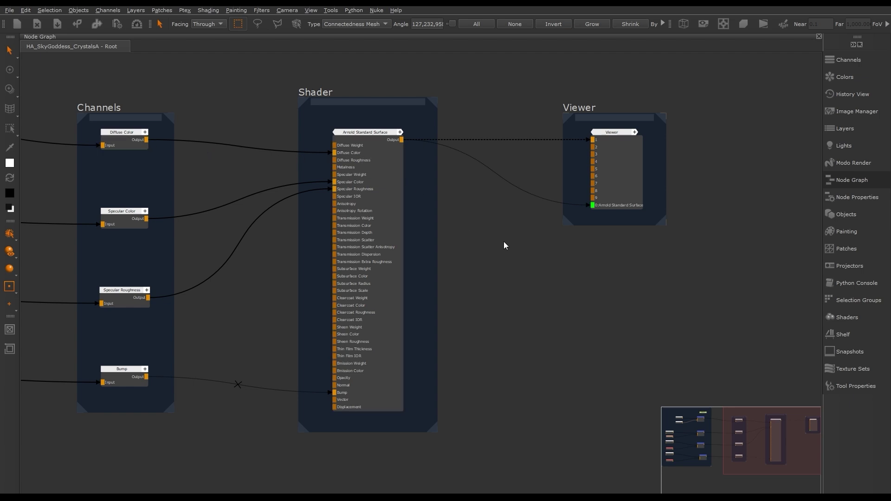
pyautogui.moveTo(610, 265); pyautogui.dragTo(614, 291, button='middle')
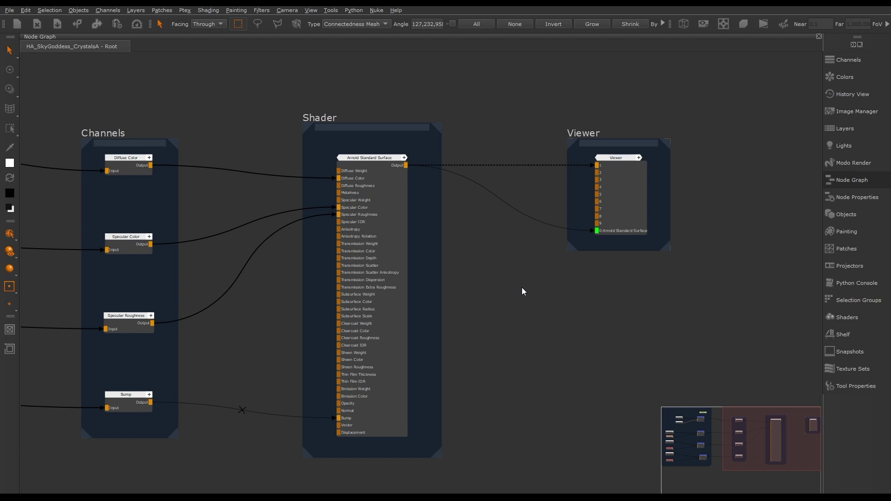
pyautogui.click(607, 182)
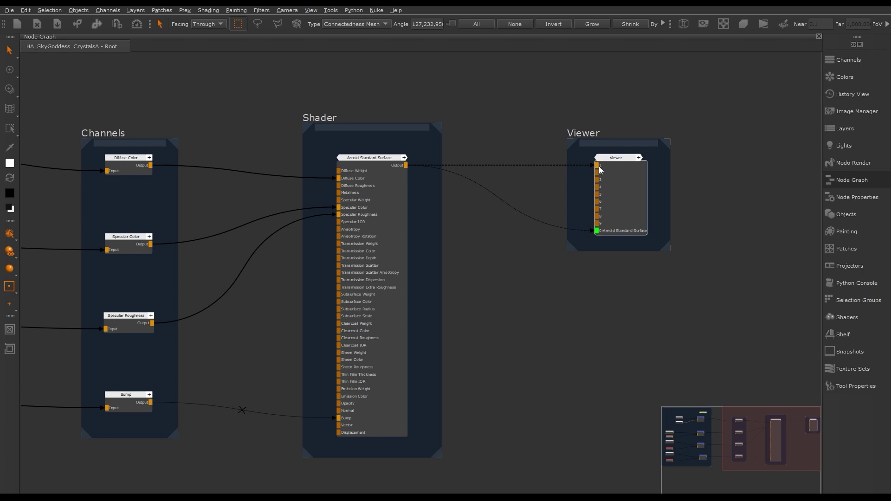
# - Connect the Merge node that feeds Diffuse Color to the Viewer's input 2
pyautogui.moveTo(483, 298); pyautogui.dragTo(653, 344, button='middle')
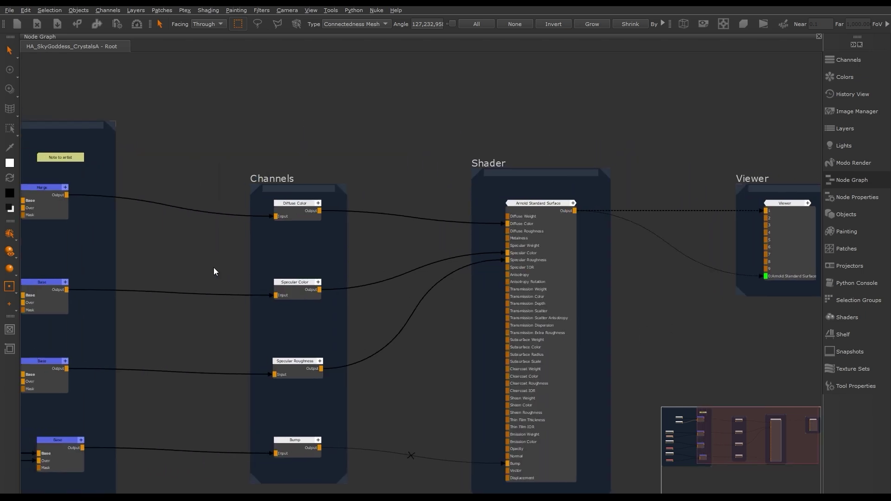
pyautogui.moveTo(162, 265); pyautogui.dragTo(348, 234, button='middle')
pyautogui.click(226, 156)
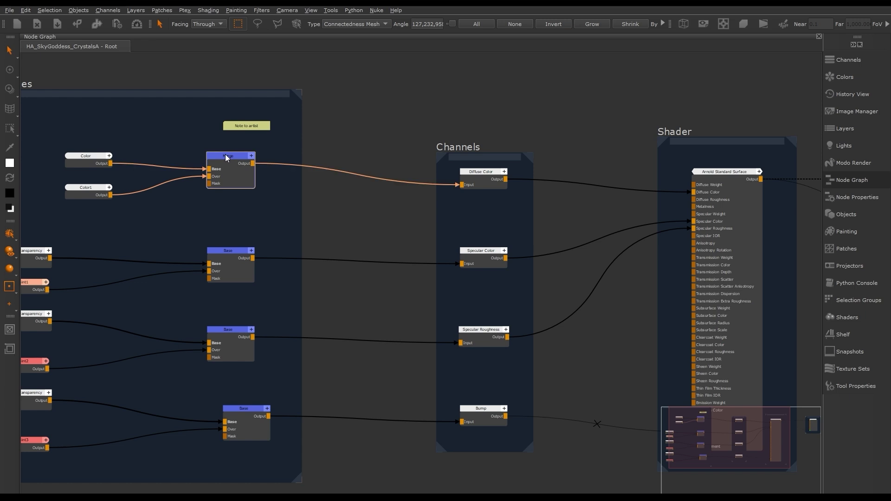
pyautogui.press('v')
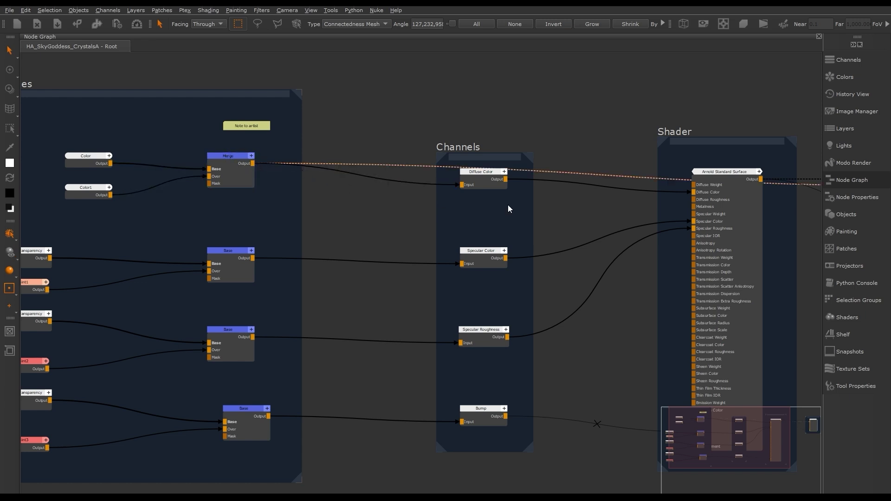
pyautogui.moveTo(609, 210); pyautogui.dragTo(314, 204, button='middle')
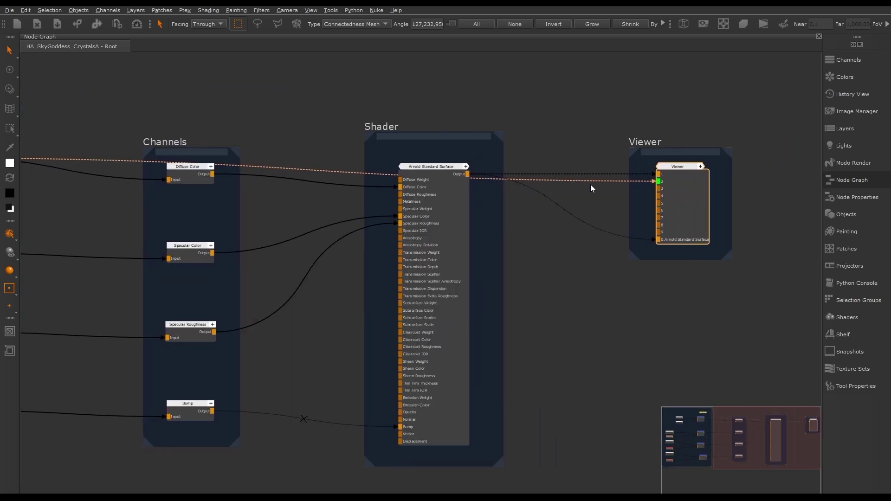
# - Switch the Viewer's active input to input 1, which is fed by the Arnold Standard Surface shader
pyautogui.click(534, 255)
pyautogui.press('1')
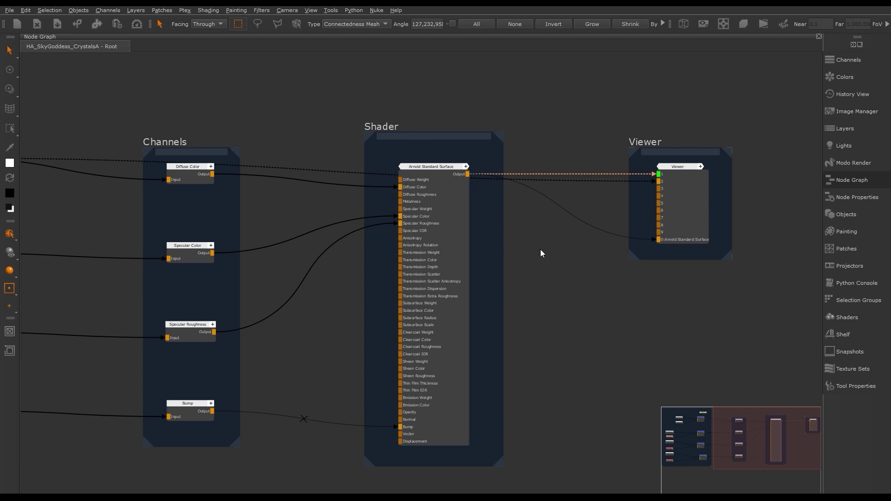
pyautogui.moveTo(593, 180); pyautogui.dragTo(595, 185)
# - Try extracting the Color and Color1 nodes from the Single Nodes network by shaking them loose, and undo the extraction
pyautogui.moveTo(545, 373); pyautogui.dragTo(755, 370, button='middle')
pyautogui.moveTo(318, 296); pyautogui.dragTo(591, 291, button='middle')
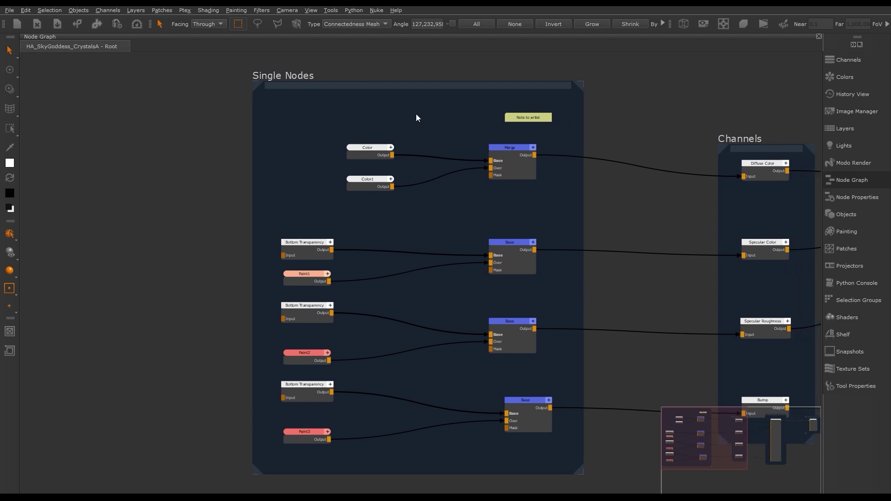
pyautogui.moveTo(335, 140); pyautogui.dragTo(91, 198)
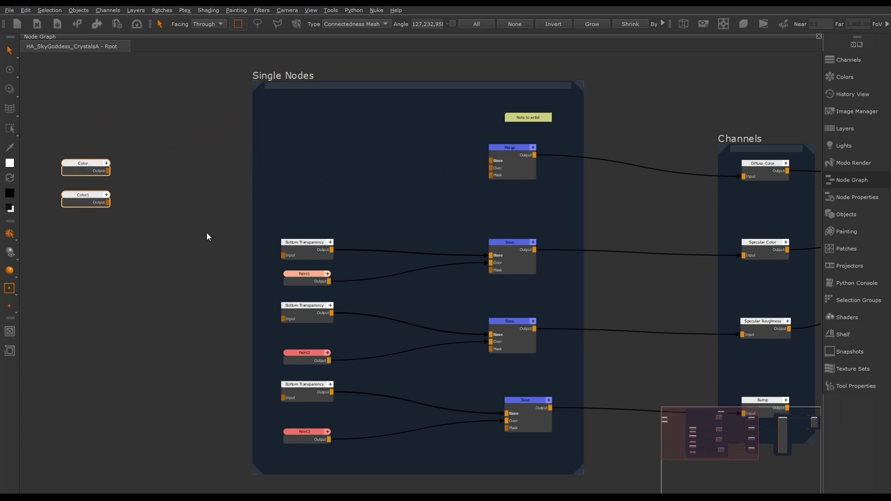
pyautogui.hotkey('ctrl', 'z')
pyautogui.hotkey('ctrl', 'z')
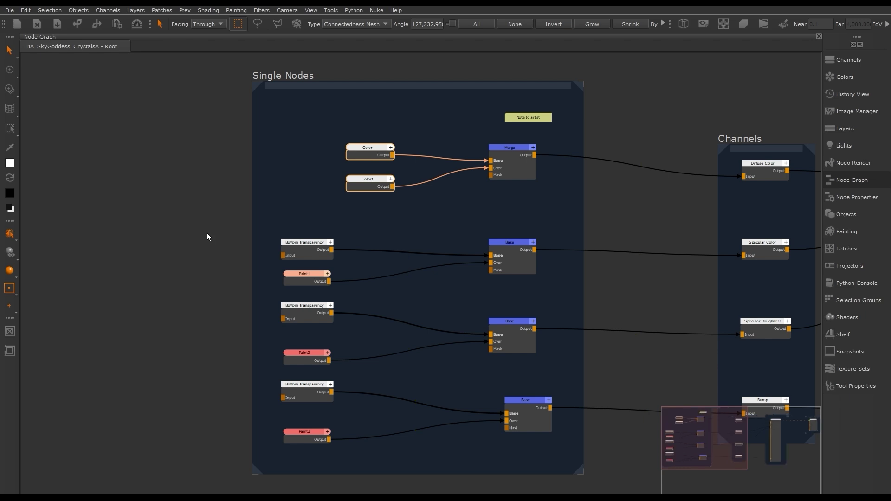
pyautogui.click(197, 185)
# - Try cutting the connections from Color and Color1 to the Merge node in one stroke, and undo the cut
pyautogui.press('y')
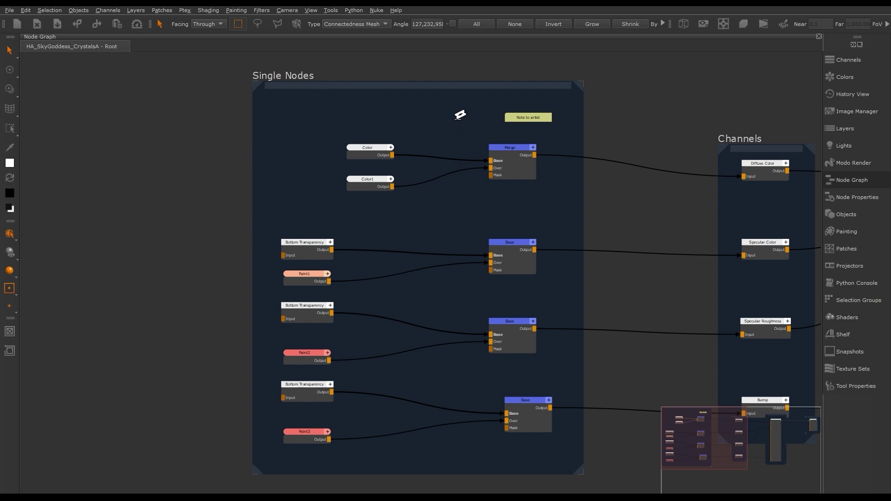
pyautogui.moveTo(455, 119); pyautogui.dragTo(428, 235)
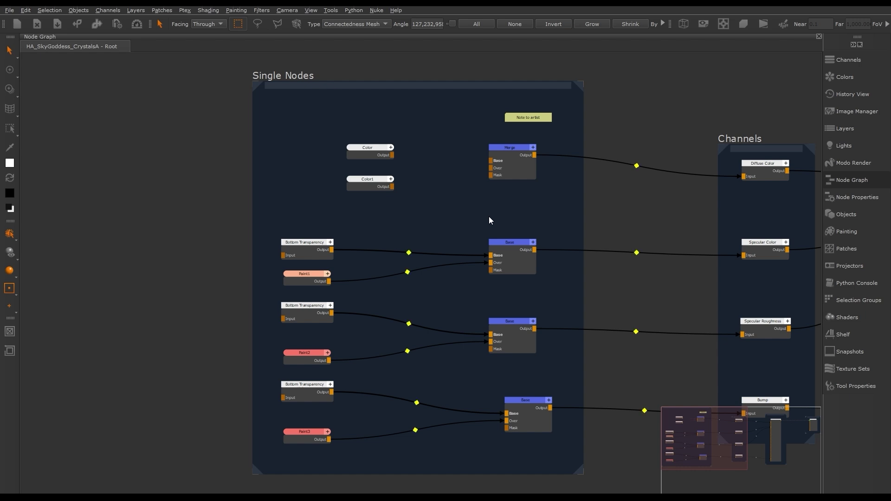
pyautogui.hotkey('ctrl', 'z')
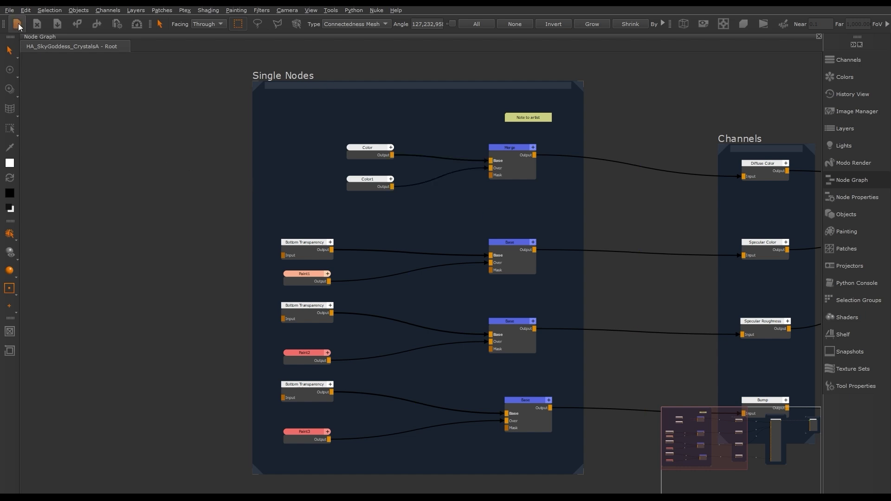
# - Examine the Node Graph preferences, including the Control Type choices and the Shake to Extract settings
pyautogui.click(25, 10)
pyautogui.click(39, 45)
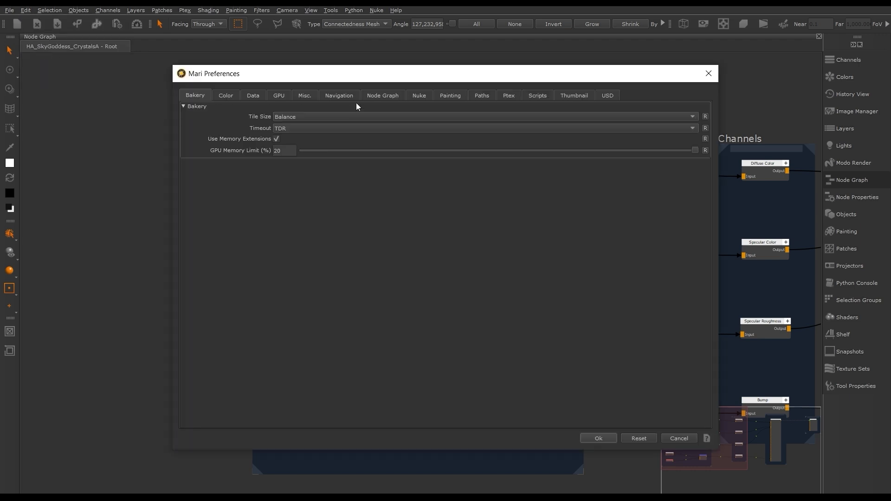
pyautogui.click(383, 97)
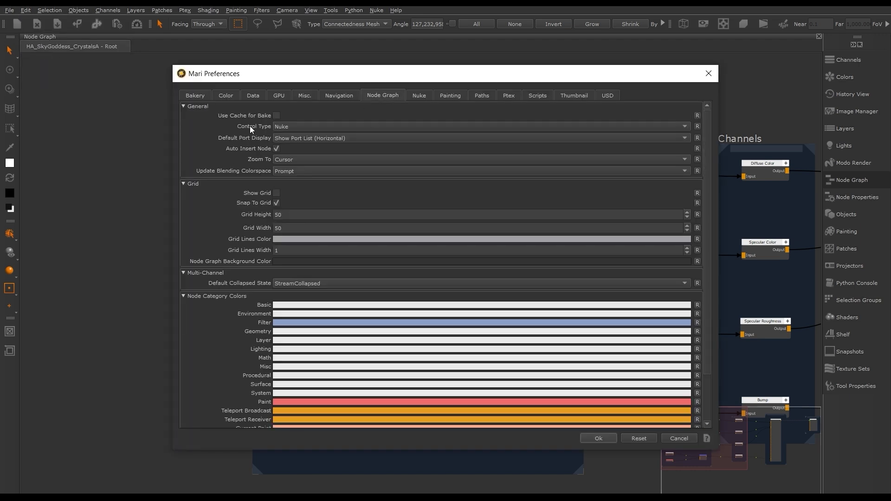
pyautogui.click(300, 127)
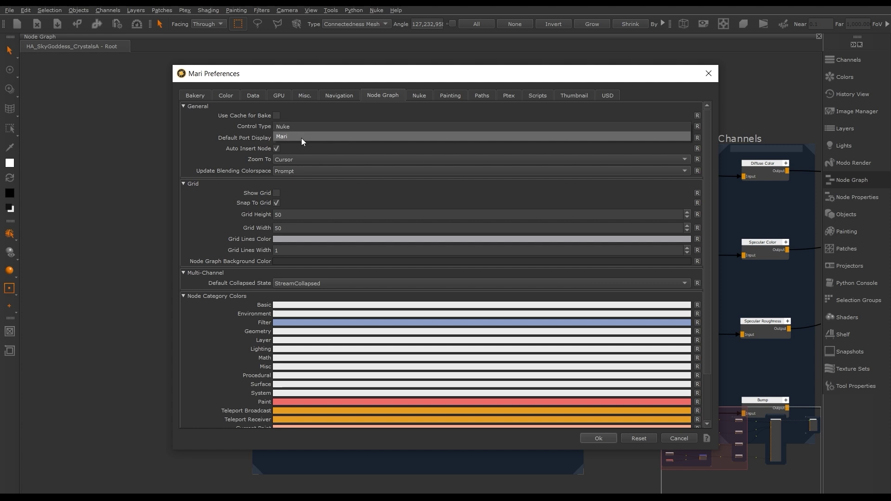
pyautogui.click(297, 128)
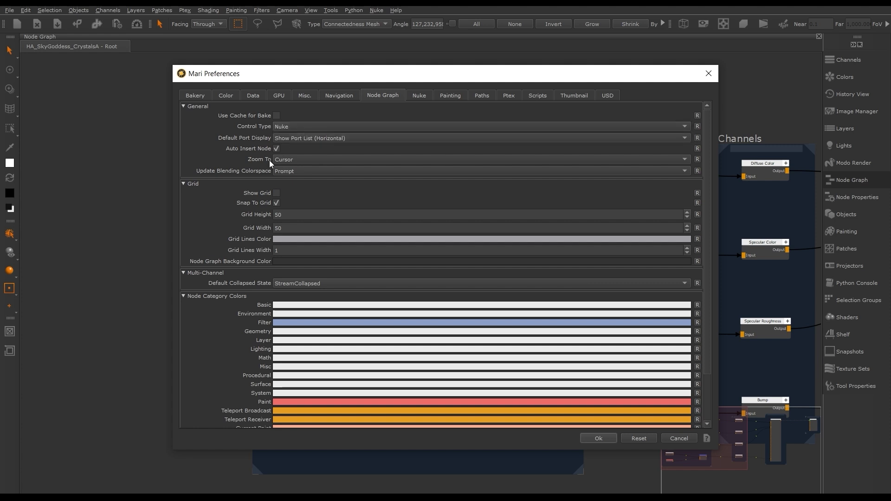
pyautogui.scroll(-2, 214, 207)
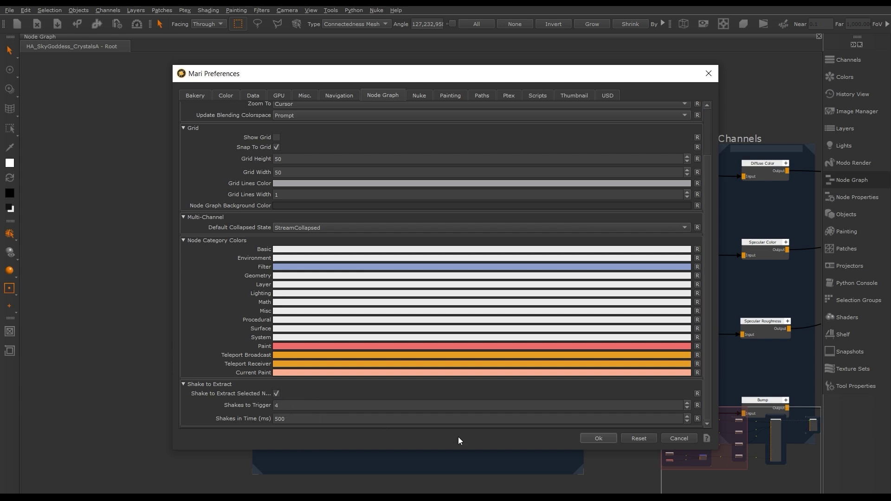
pyautogui.click(597, 439)
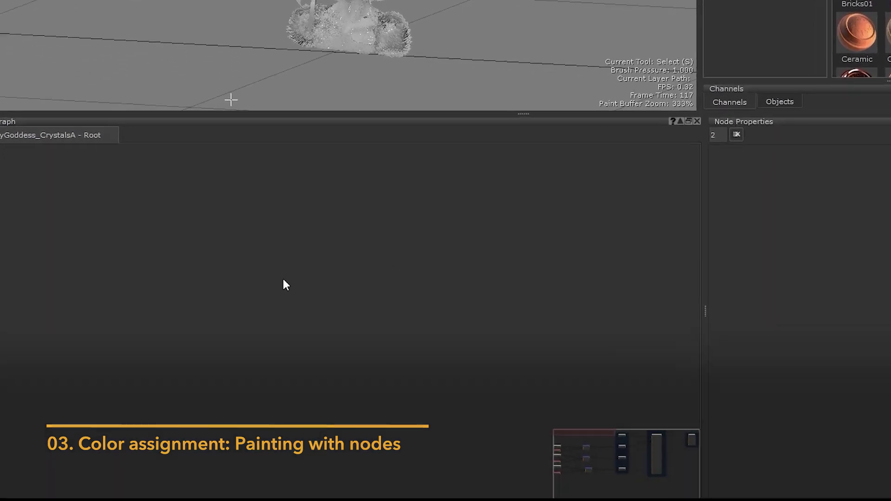
# - Pin Grade as a favorite in the node creation list beside Cloud and Bubbles
pyautogui.press('Tab')
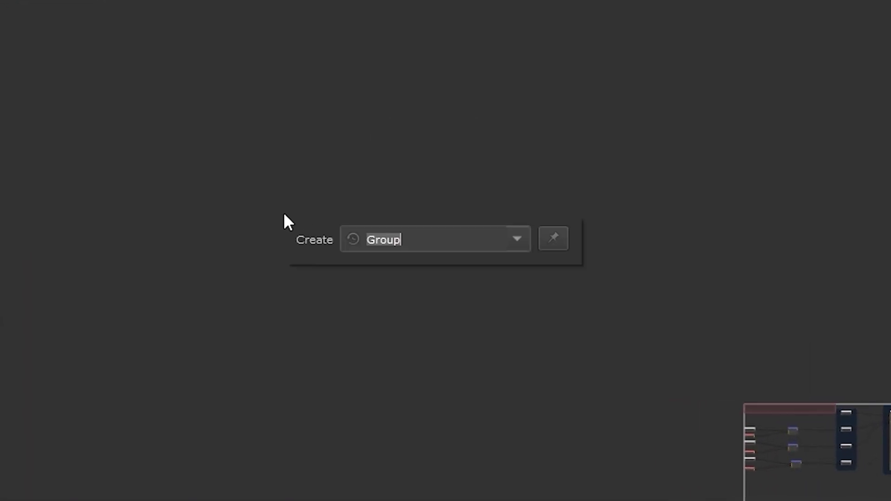
pyautogui.click(517, 238)
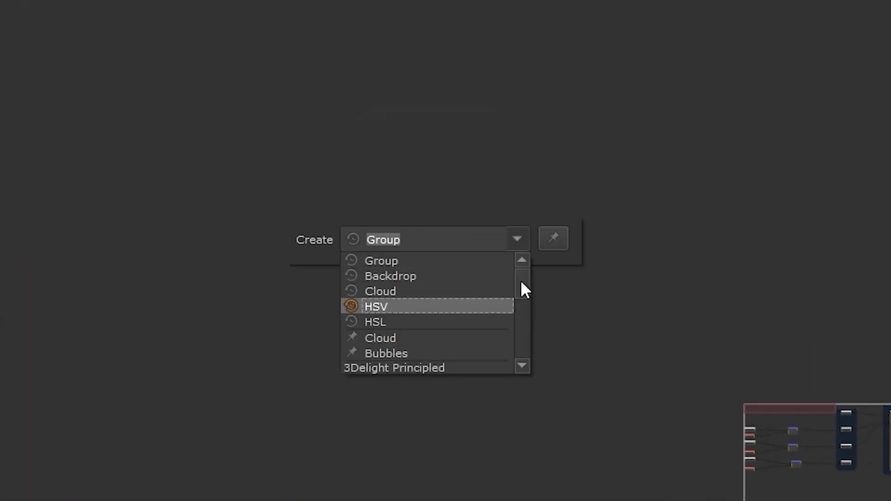
pyautogui.moveTo(521, 290); pyautogui.dragTo(534, 274)
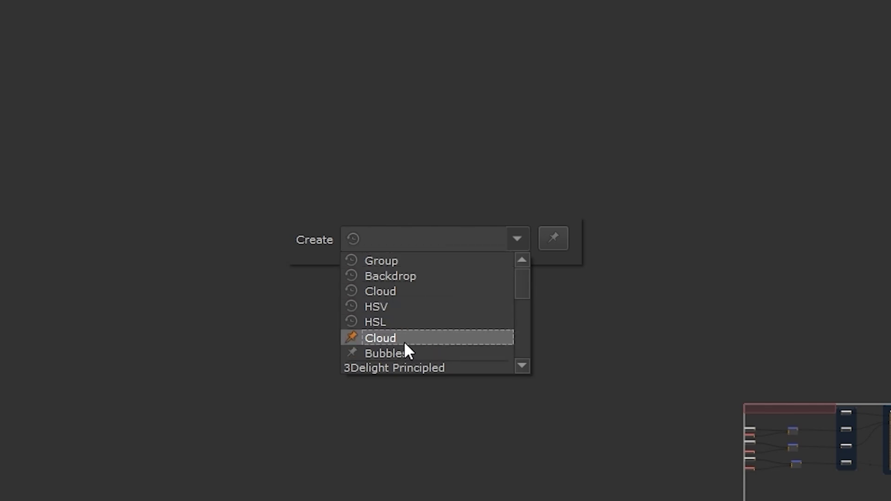
pyautogui.click(570, 242)
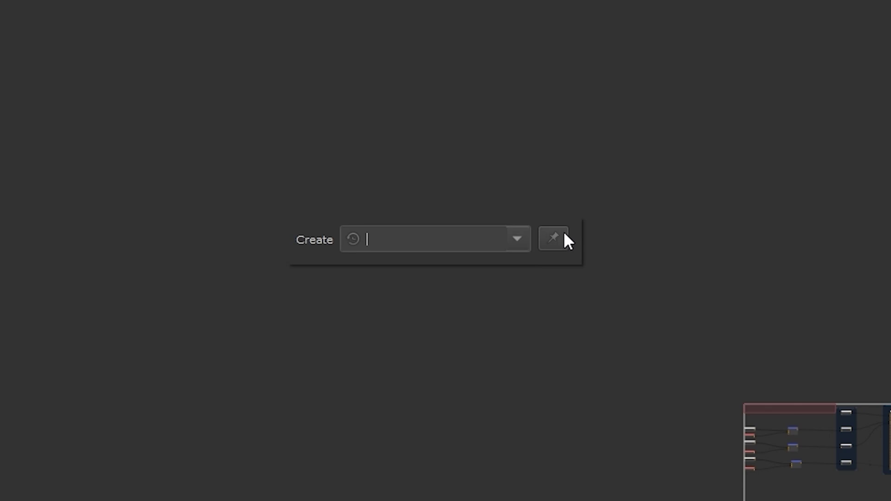
pyautogui.click(564, 239)
pyautogui.moveTo(706, 290); pyautogui.dragTo(713, 346)
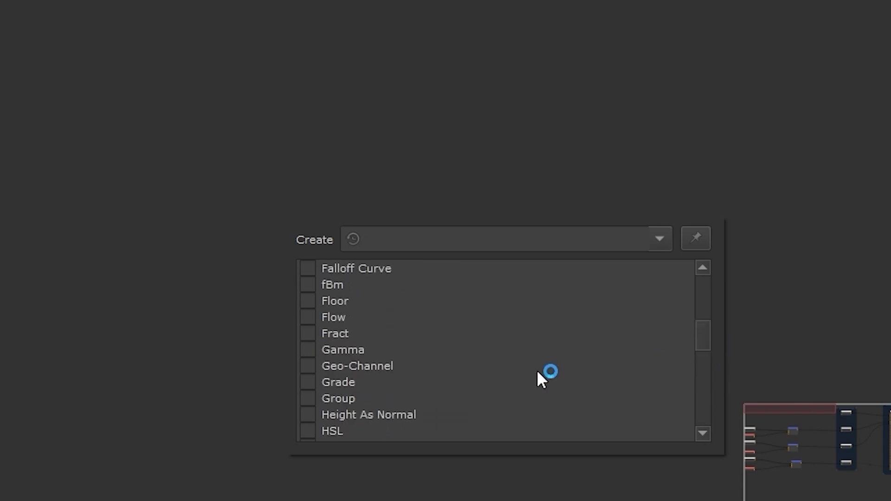
pyautogui.click(308, 382)
pyautogui.click(700, 240)
pyautogui.click(515, 238)
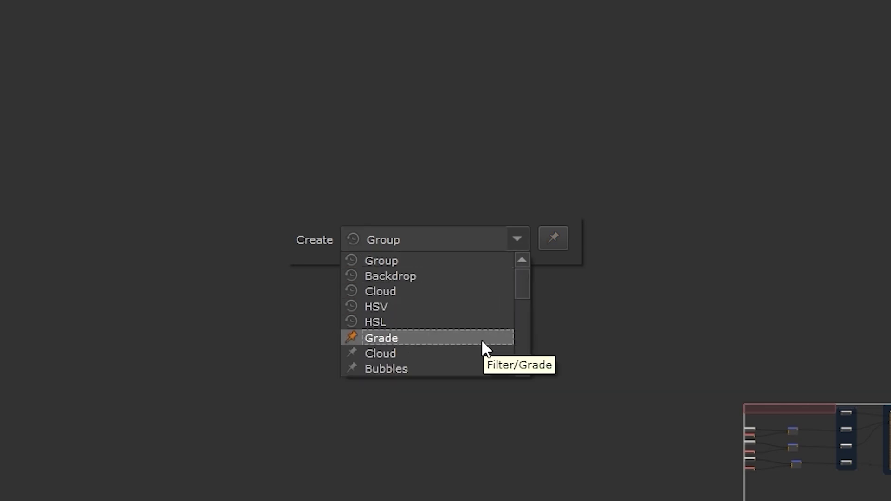
# - Create a Color node above the network and connect its output to the Diffuse Color channel's input
pyautogui.click(374, 233)
pyautogui.write('colo')
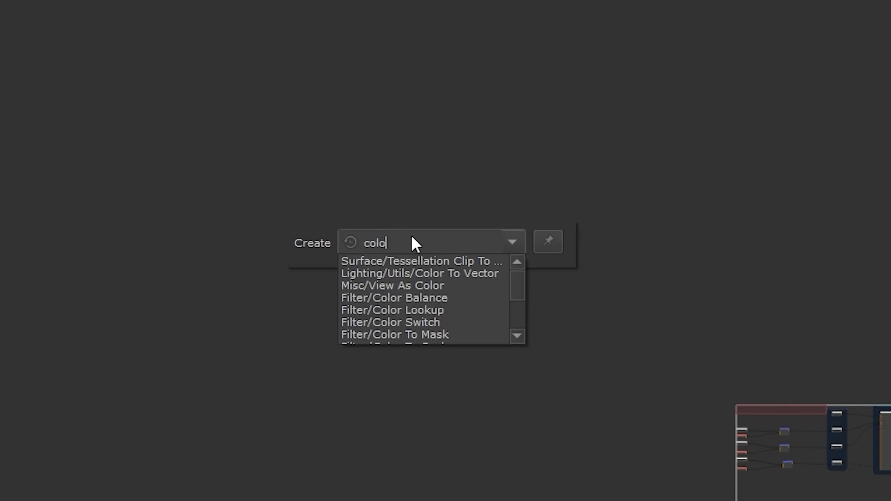
pyautogui.press('Return')
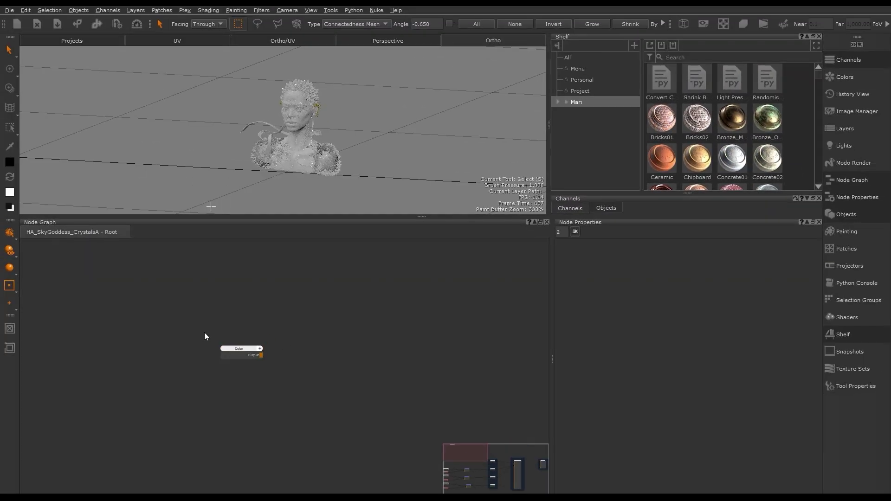
pyautogui.moveTo(287, 377); pyautogui.dragTo(233, 273, button='middle')
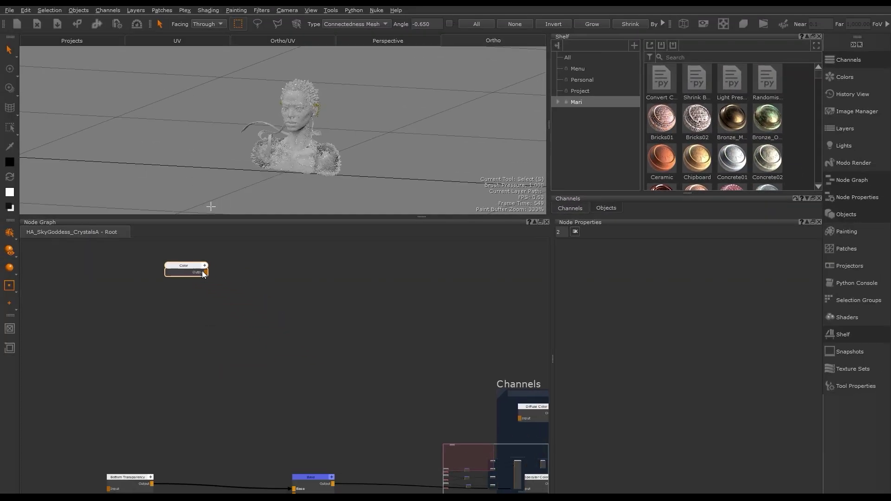
pyautogui.moveTo(207, 274); pyautogui.dragTo(519, 419)
pyautogui.moveTo(460, 341); pyautogui.dragTo(195, 337, button='middle')
pyautogui.click(497, 402)
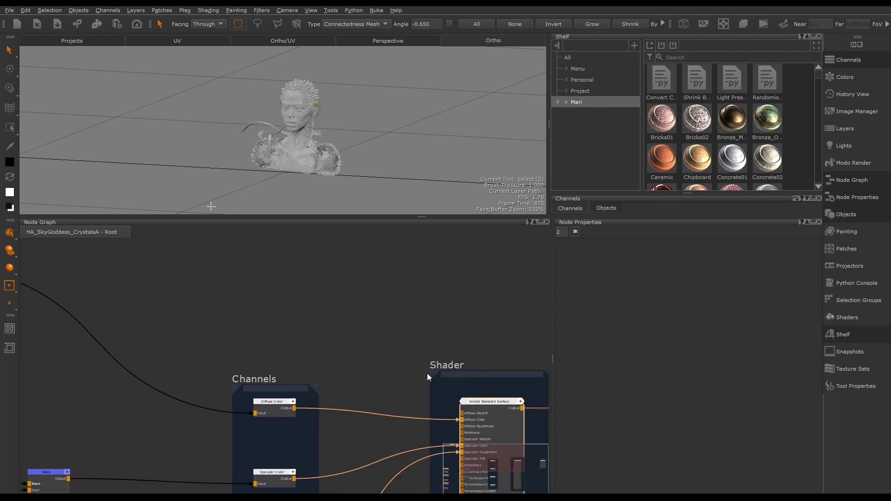
pyautogui.click(427, 373)
# - Set the Color node's color to a pale purple
pyautogui.doubleClick(232, 378)
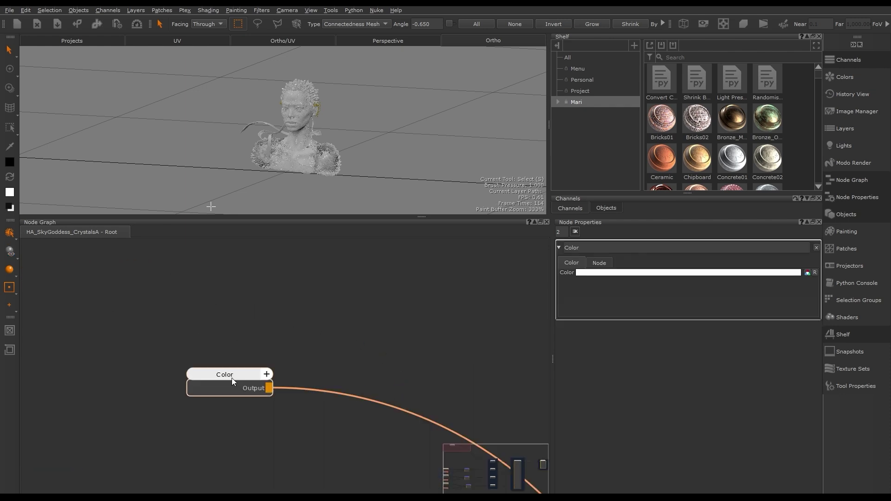
pyautogui.click(807, 273)
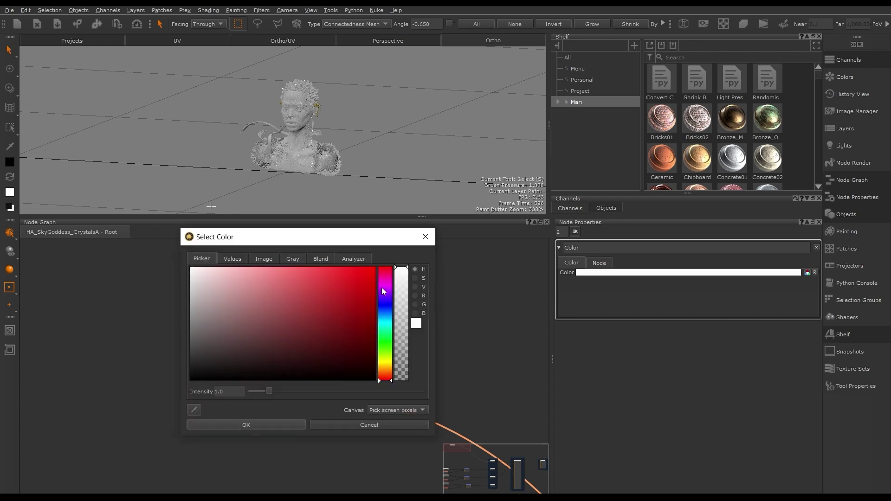
pyautogui.click(380, 288)
pyautogui.moveTo(283, 275); pyautogui.dragTo(227, 268)
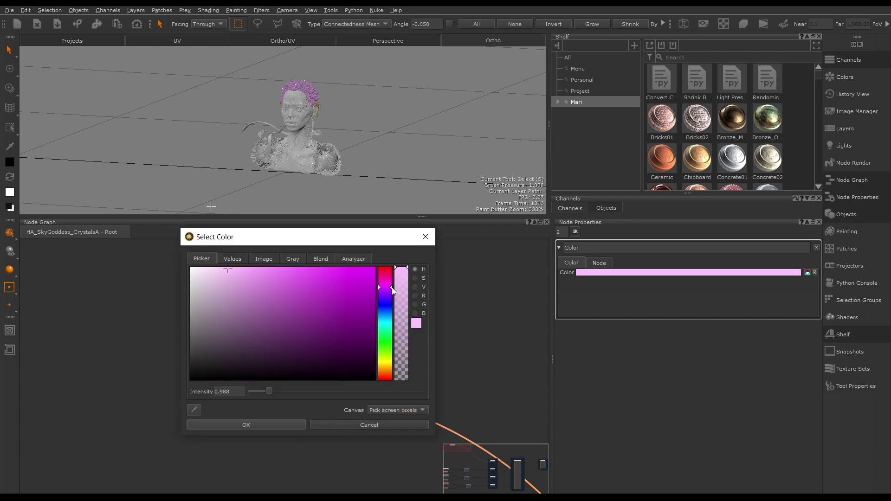
pyautogui.moveTo(392, 290); pyautogui.dragTo(392, 299)
pyautogui.click(253, 424)
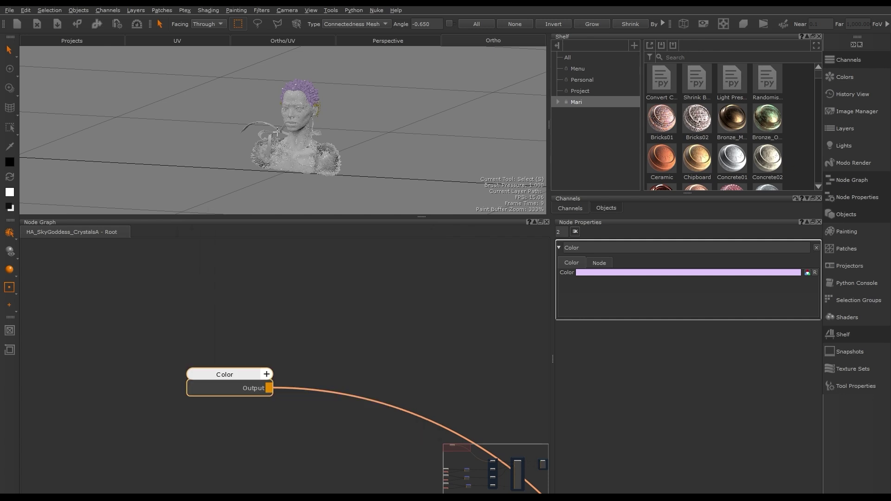
# - Move the Color node slightly upward and create a second Color node directly beneath it
pyautogui.keyDown('alt'); pyautogui.moveTo(287, 94); pyautogui.dragTo(308, 94, button='right'); pyautogui.keyUp('alt')
pyautogui.keyDown('alt'); pyautogui.moveTo(309, 94); pyautogui.dragTo(296, 137, button='middle'); pyautogui.keyUp('alt')
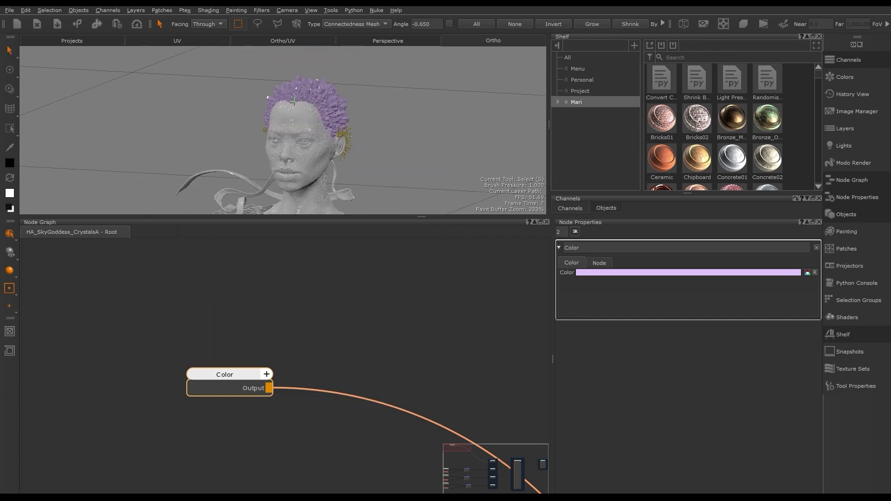
pyautogui.keyDown('alt'); pyautogui.moveTo(288, 137); pyautogui.dragTo(295, 139, button='right'); pyautogui.keyUp('alt')
pyautogui.keyDown('alt'); pyautogui.moveTo(295, 139); pyautogui.dragTo(275, 132, button='middle'); pyautogui.keyUp('alt')
pyautogui.click(227, 378)
pyautogui.moveTo(227, 378); pyautogui.dragTo(227, 350)
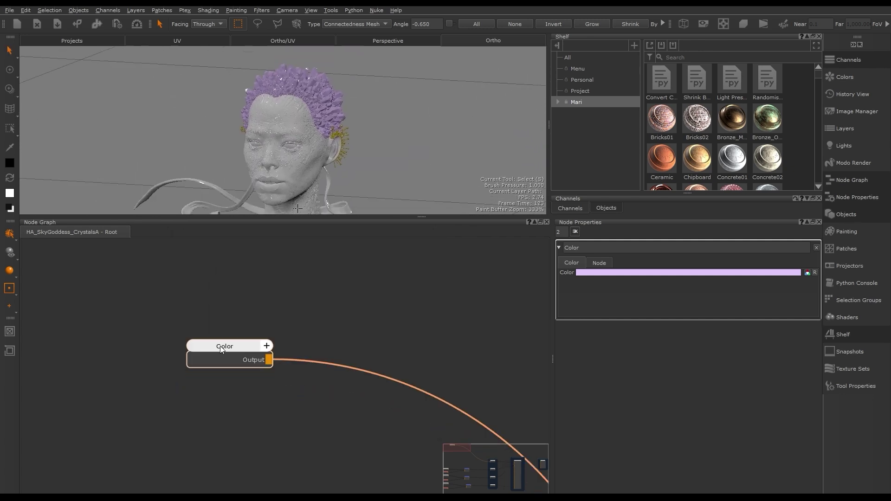
pyautogui.click(214, 444)
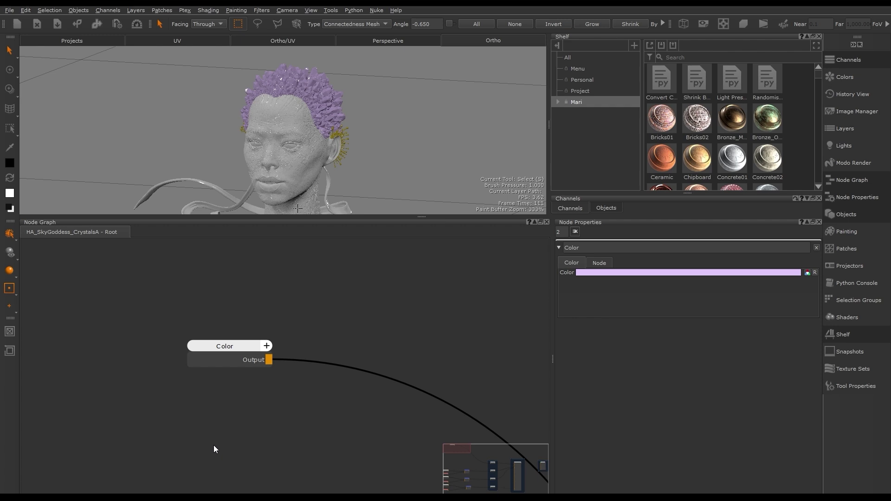
pyautogui.press('Tab')
pyautogui.press('Return')
pyautogui.moveTo(254, 460); pyautogui.dragTo(226, 404)
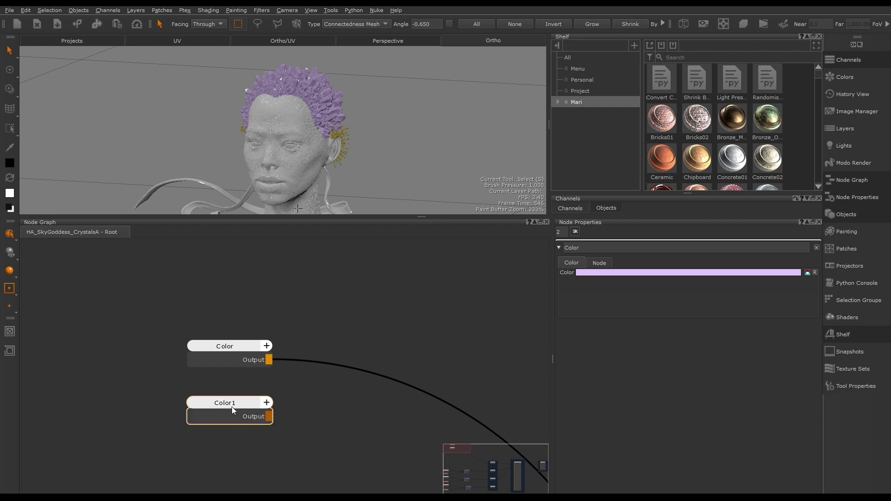
# - Connect the Color1 node to the Viewer's input 1 and set its color to a pinkish purple
pyautogui.press('1')
pyautogui.doubleClick(231, 404)
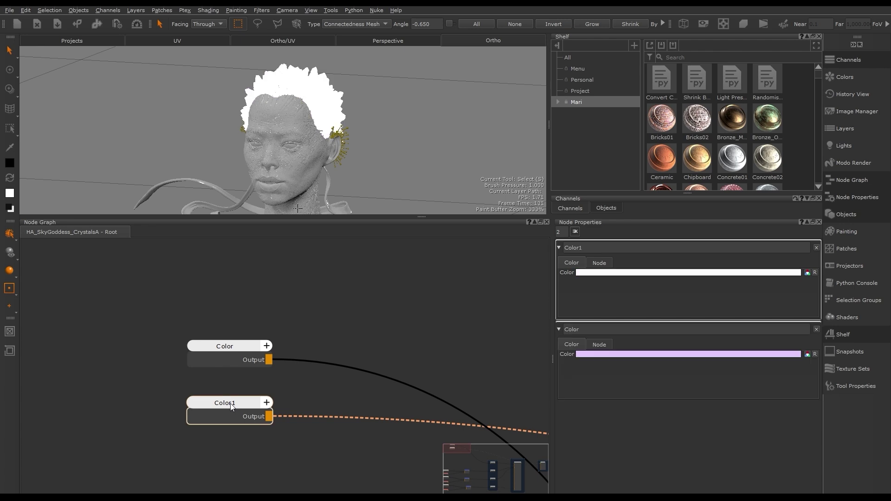
pyautogui.click(650, 273)
pyautogui.click(386, 286)
pyautogui.click(236, 282)
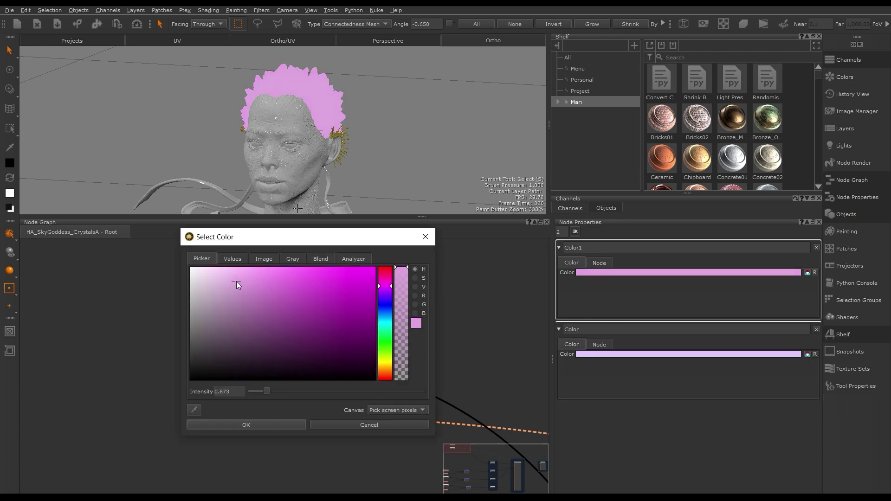
pyautogui.click(246, 424)
# - Return the view to the shaded result and clear all open node properties
pyautogui.click(389, 344)
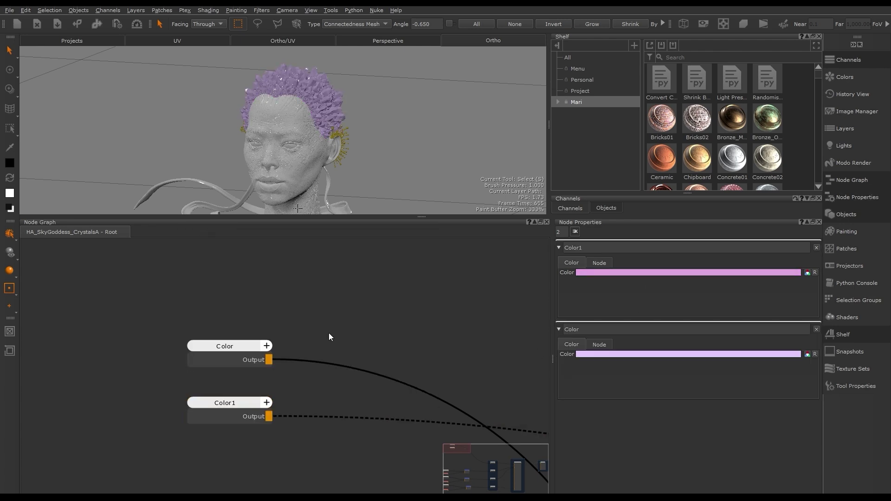
pyautogui.click(575, 232)
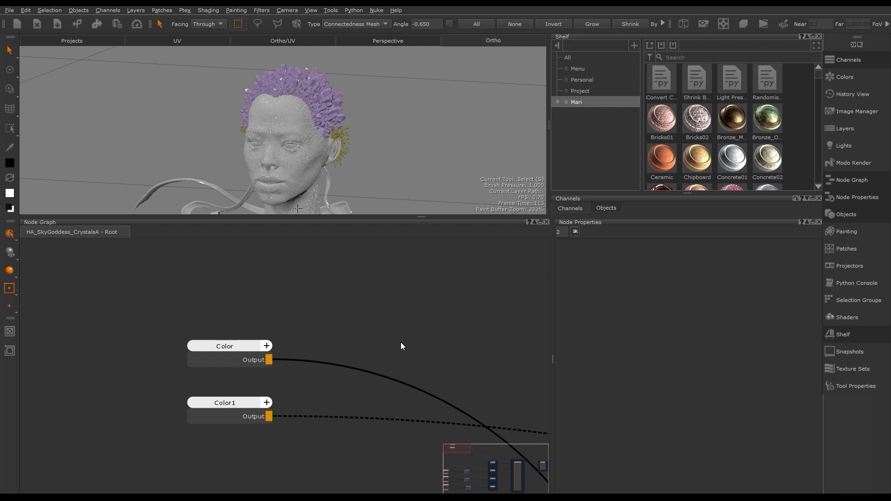
# - Insert a Merge node into the Color node's output connection and connect Color1 to its Over input
pyautogui.moveTo(389, 363); pyautogui.dragTo(318, 305, button='middle')
pyautogui.press('Tab')
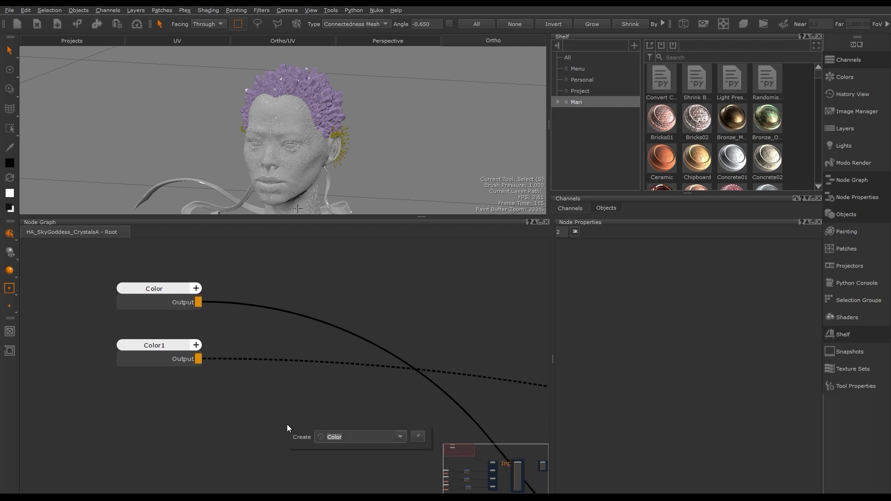
pyautogui.write('merge')
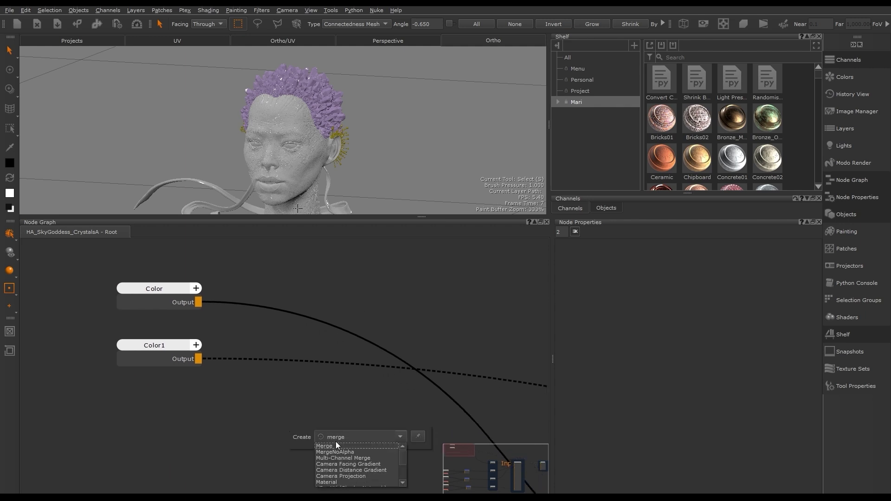
pyautogui.click(333, 446)
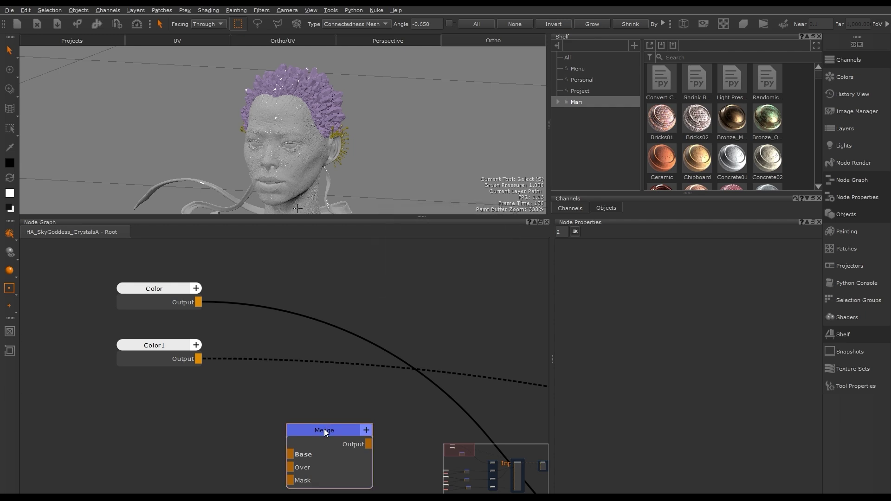
pyautogui.moveTo(324, 431); pyautogui.dragTo(325, 291)
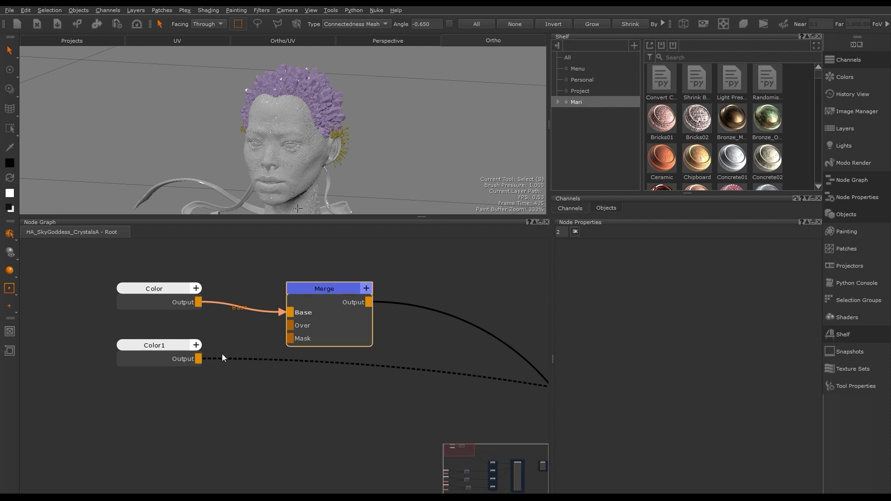
pyautogui.moveTo(199, 359); pyautogui.dragTo(290, 325)
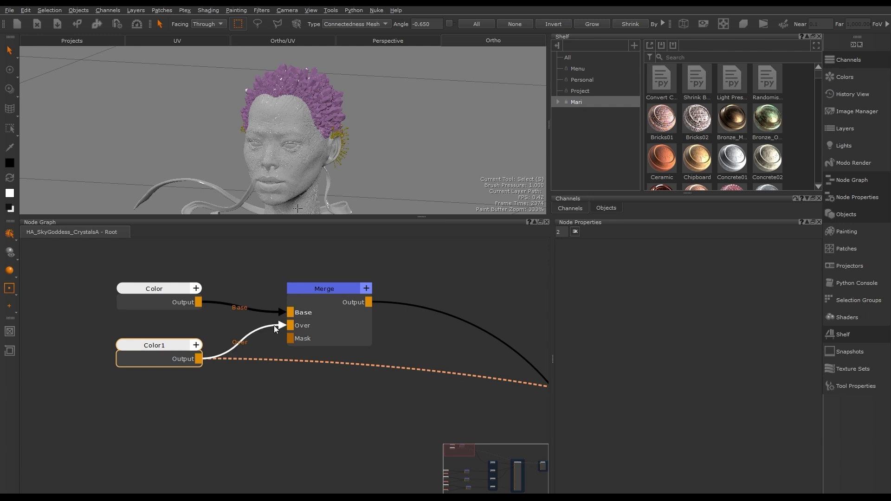
# - Open the Merge node's properties, look through its blend modes and preview the effect of its Amount slider
pyautogui.click(317, 290)
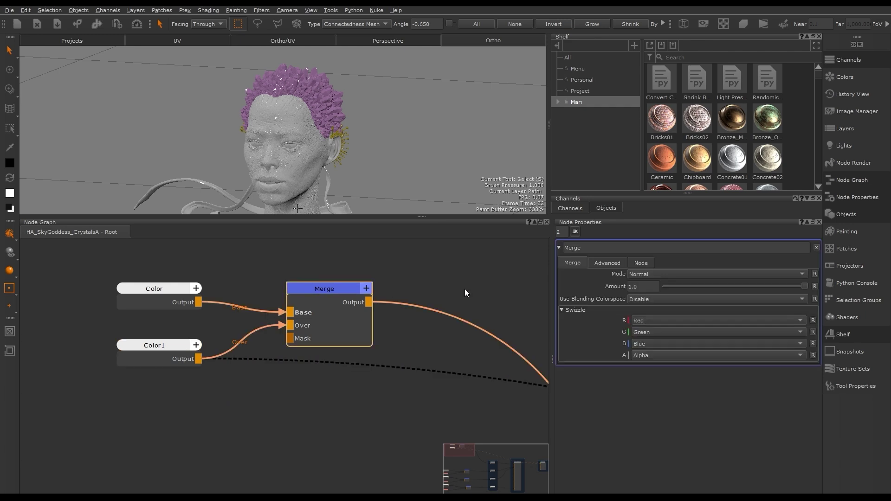
pyautogui.click(803, 273)
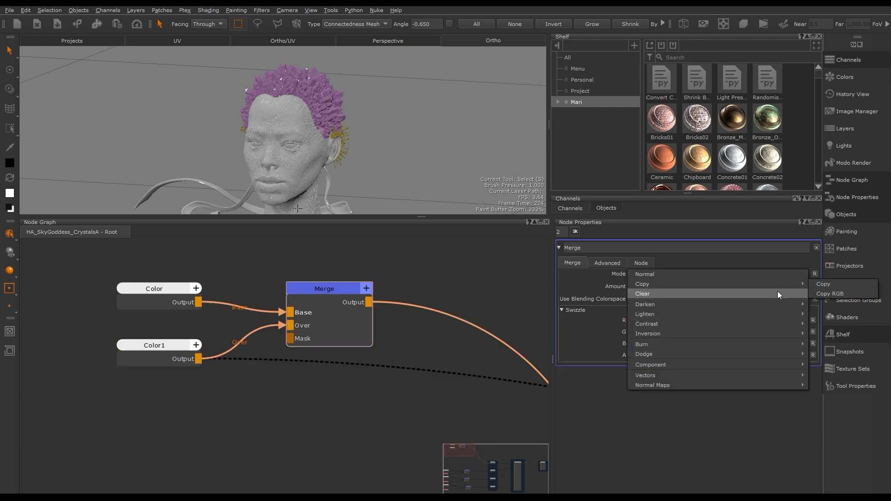
pyautogui.click(747, 274)
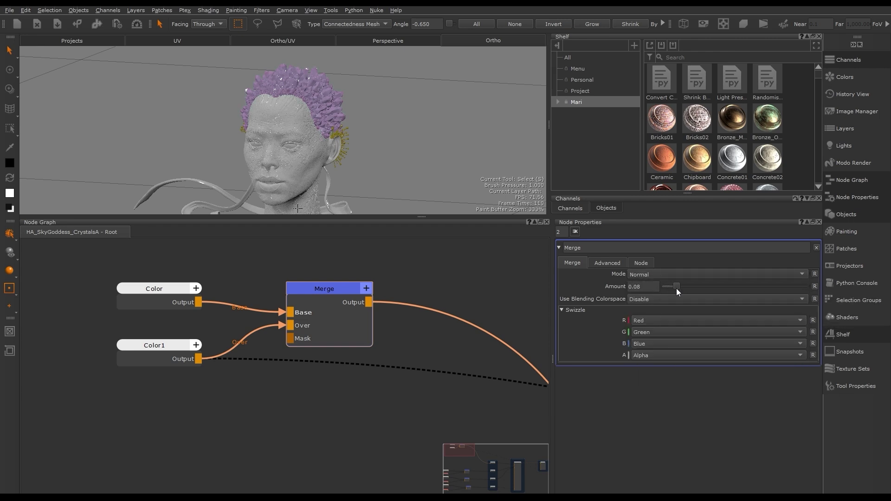
pyautogui.click(271, 431)
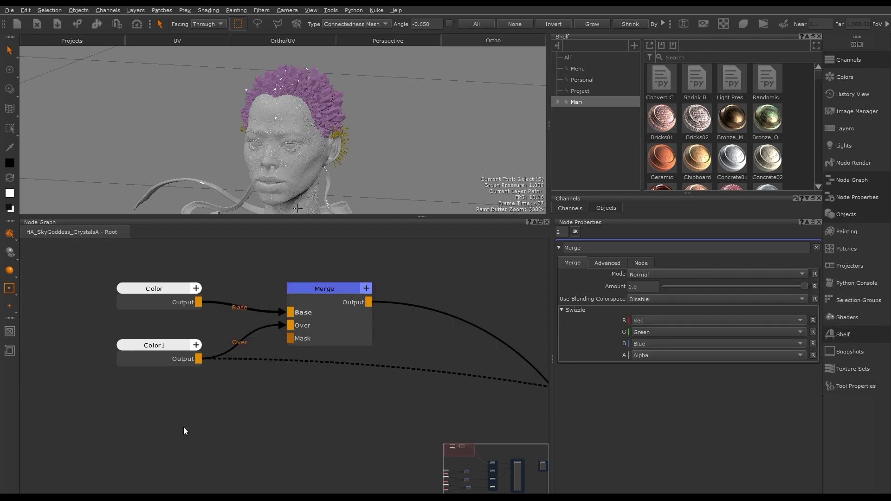
# - Create a 2048 x 2048, 16bit (Half) Paint node with Scalar Data enabled and an opaque black fill color
pyautogui.press('Tab')
pyautogui.write('paint')
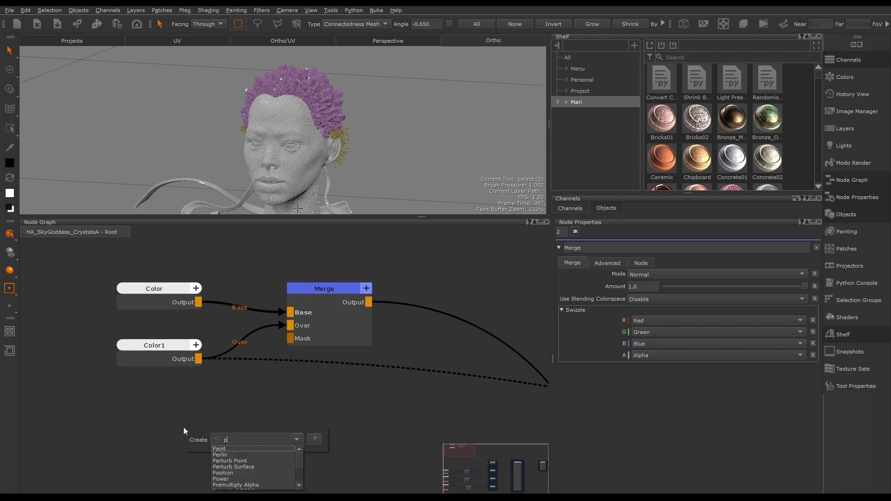
pyautogui.click(218, 449)
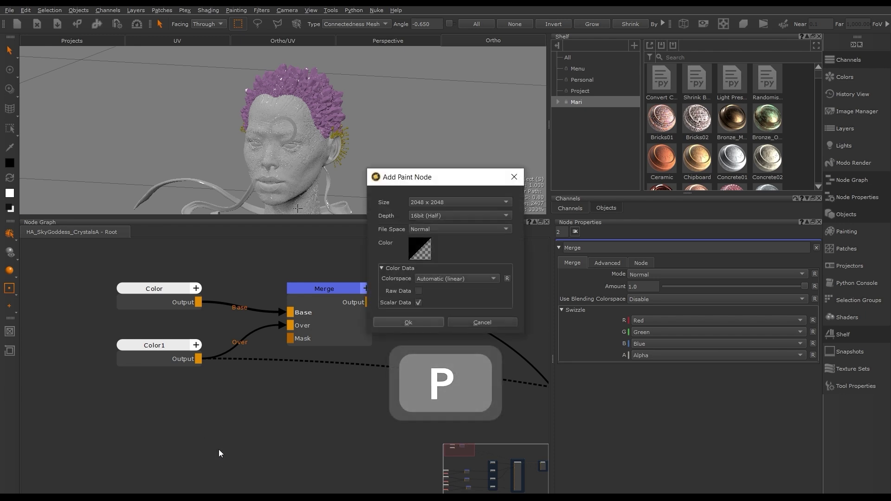
pyautogui.click(419, 248)
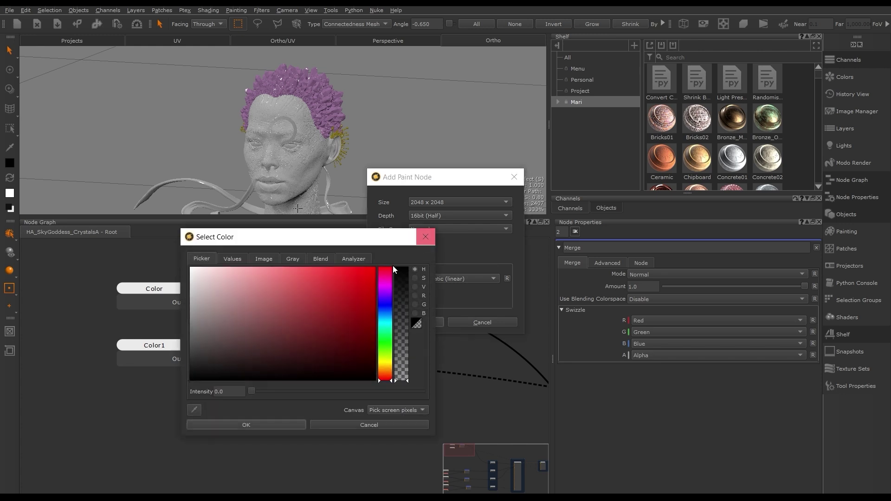
pyautogui.moveTo(396, 275); pyautogui.dragTo(394, 264)
pyautogui.click(221, 425)
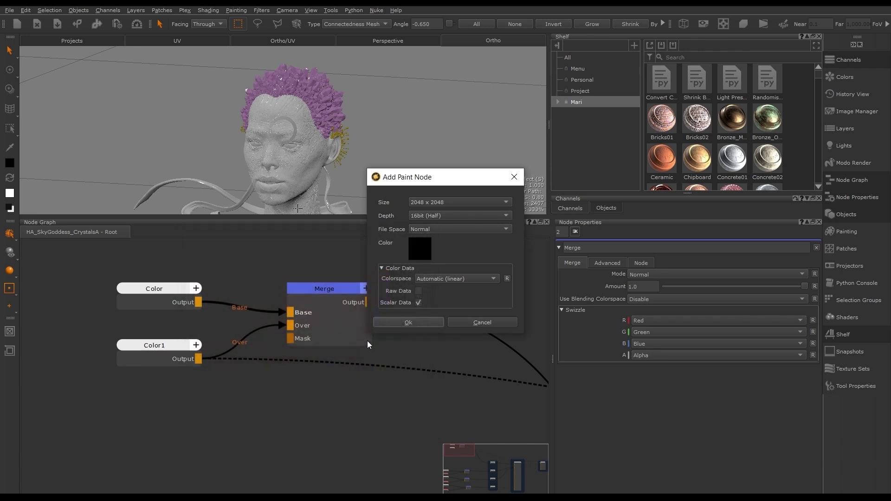
pyautogui.click(425, 326)
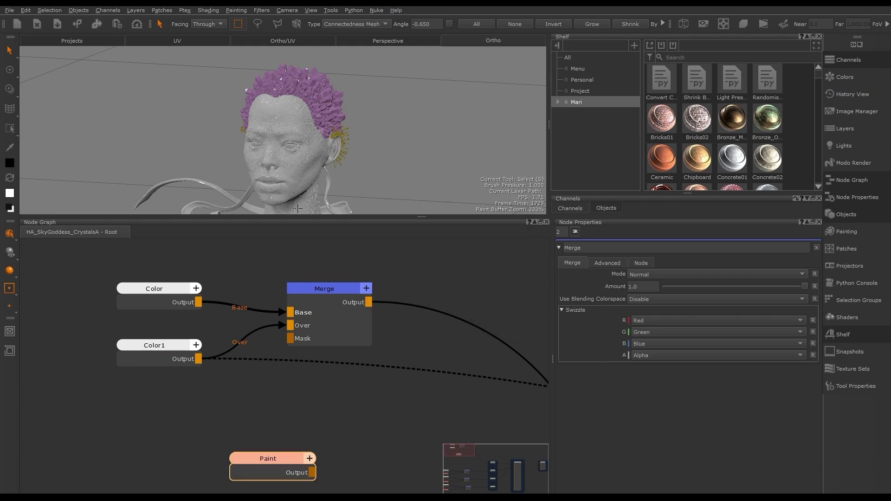
# - Place the Paint node below and slightly left of Color1, connecting it to the Viewer and to the Merge node's Mask input
pyautogui.moveTo(284, 455); pyautogui.dragTo(171, 426)
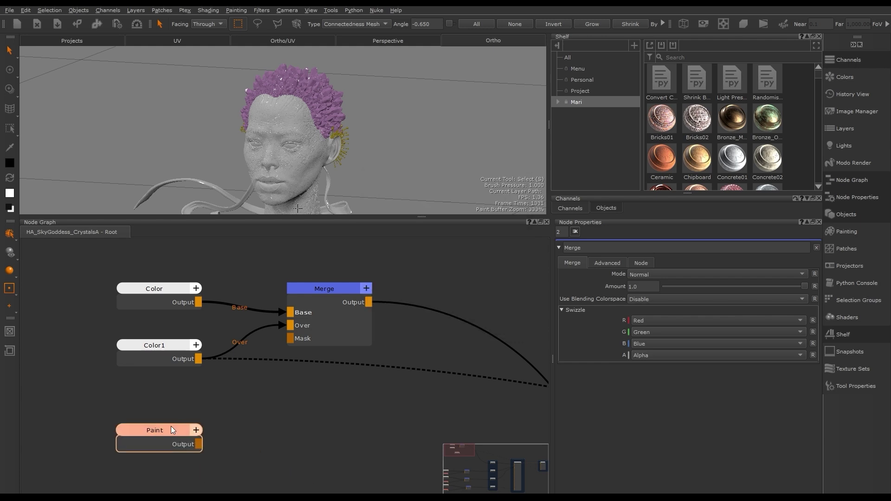
pyautogui.press('1')
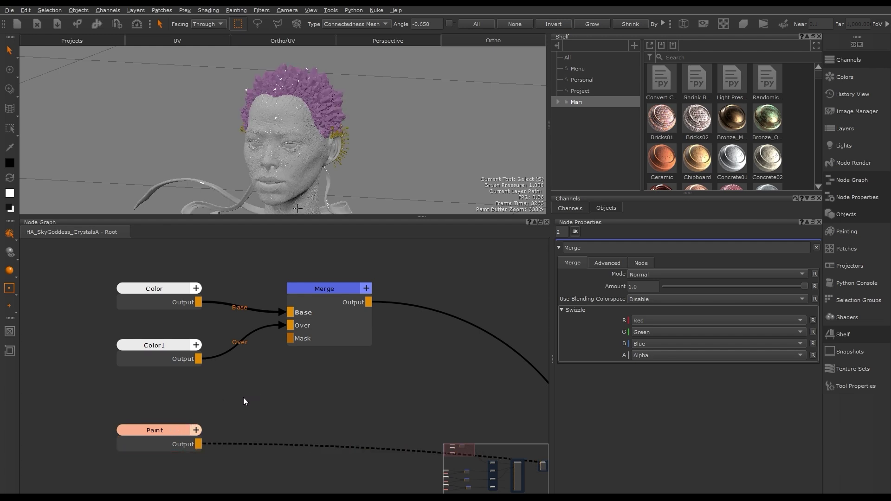
pyautogui.moveTo(198, 445); pyautogui.dragTo(289, 339)
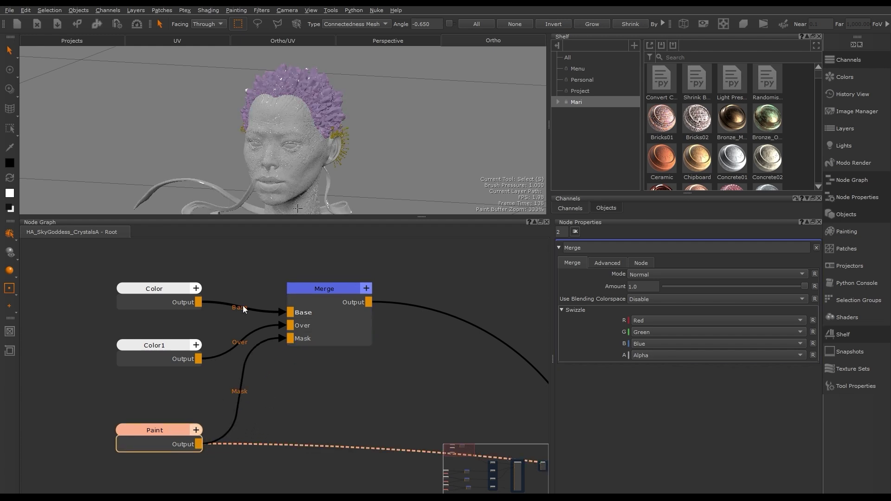
pyautogui.moveTo(159, 419); pyautogui.dragTo(130, 419)
pyautogui.moveTo(188, 473); pyautogui.dragTo(173, 417, button='middle')
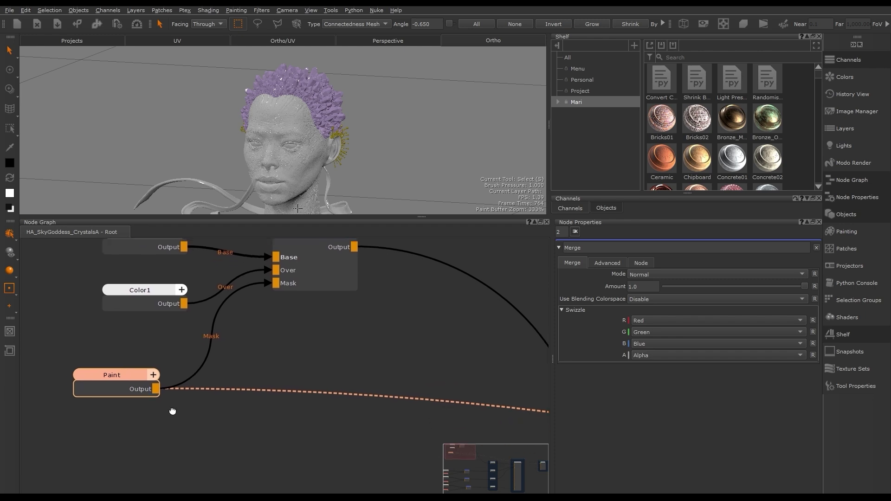
pyautogui.click(138, 436)
# - Activate the Paint tool for the Paint node with a white foreground color and the linear brush from Basic Brushes
pyautogui.click(112, 372)
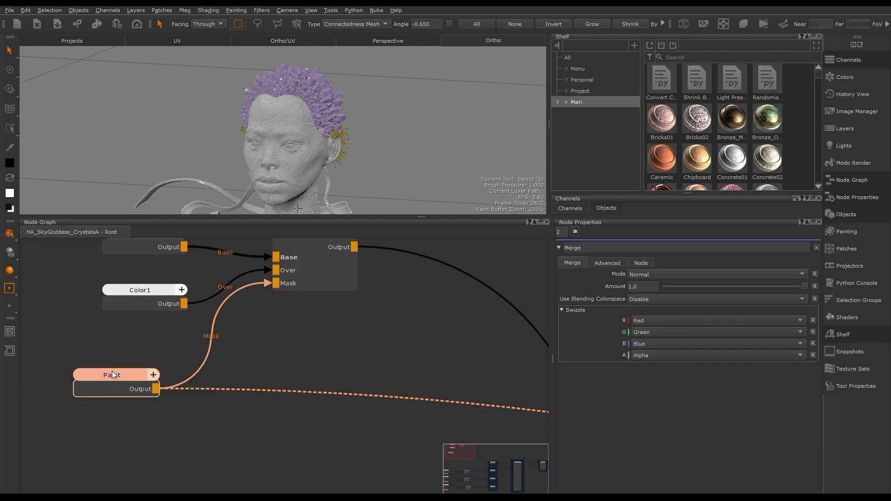
pyautogui.press('p')
pyautogui.click(10, 177)
pyautogui.click(558, 101)
pyautogui.click(601, 113)
pyautogui.scroll(-3, 766, 125)
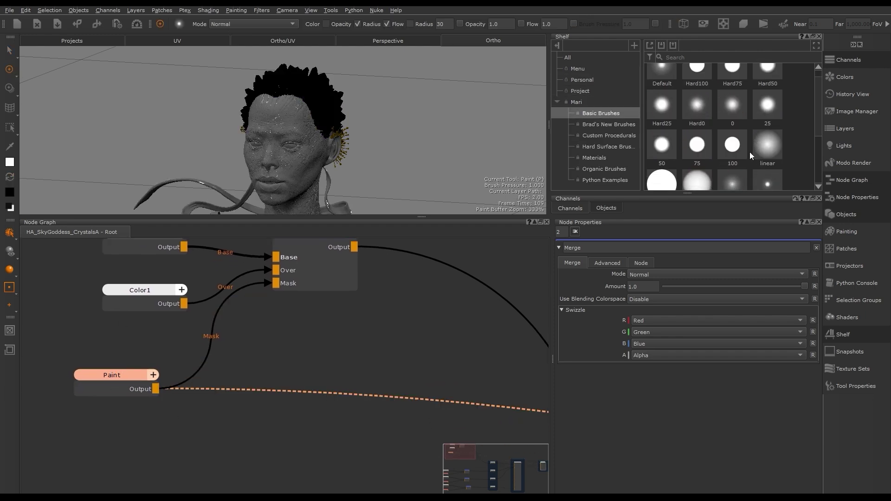
pyautogui.click(768, 120)
# - Paint the lower edge of the crystal hair white around the head in the Paint node, and switch to the Hard0 brush
pyautogui.moveTo(320, 120); pyautogui.dragTo(272, 112)
pyautogui.moveTo(222, 134)
pyautogui.keyDown('alt'); pyautogui.mouseDown()
pyautogui.moveTo(279, 132)
pyautogui.moveTo(325, 153)
pyautogui.mouseUp(); pyautogui.keyUp('alt')
pyautogui.moveTo(306, 99)
pyautogui.mouseDown()
pyautogui.moveTo(344, 149)
pyautogui.moveTo(279, 139)
pyautogui.mouseUp()
pyautogui.moveTo(265, 153)
pyautogui.mouseDown()
pyautogui.moveTo(306, 174)
pyautogui.moveTo(255, 177)
pyautogui.mouseUp()
pyautogui.moveTo(253, 176); pyautogui.dragTo(205, 177)
pyautogui.moveTo(819, 135); pyautogui.dragTo(819, 117)
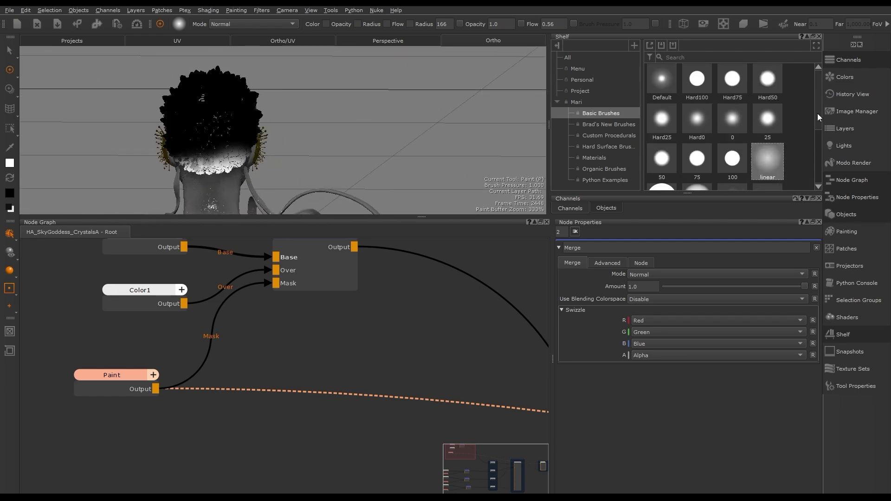
pyautogui.click(698, 121)
pyautogui.moveTo(325, 174)
pyautogui.keyDown('alt'); pyautogui.mouseDown()
pyautogui.moveTo(266, 175)
pyautogui.moveTo(223, 155)
pyautogui.moveTo(386, 180)
pyautogui.moveTo(374, 204)
pyautogui.mouseUp(); pyautogui.keyUp('alt')
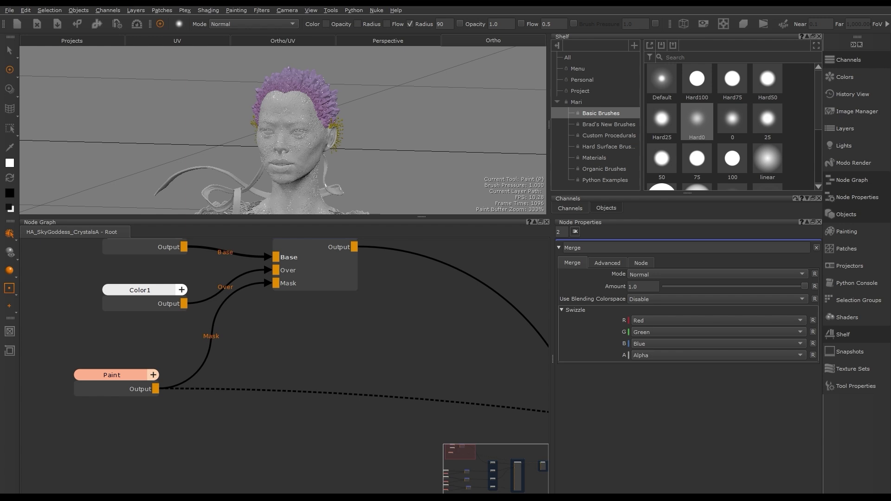
# - Create a third Color node below the Merge node and set its color to light pink
pyautogui.moveTo(382, 328); pyautogui.dragTo(248, 333, button='middle')
pyautogui.press('Tab')
pyautogui.write('color')
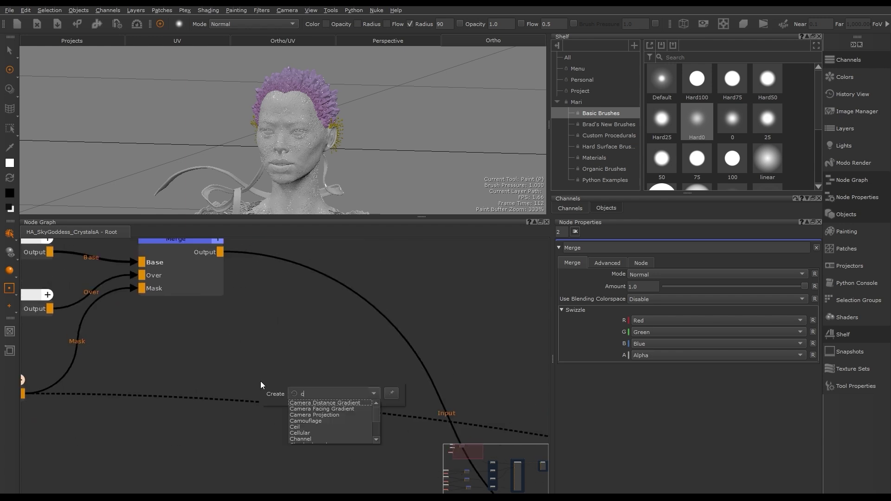
pyautogui.press('Return')
pyautogui.click(716, 273)
pyautogui.click(266, 268)
pyautogui.click(245, 425)
# - Insert a second Merge node after the first one, with Color2 feeding its Over input
pyautogui.press('m')
pyautogui.moveTo(372, 323); pyautogui.dragTo(343, 324)
pyautogui.moveTo(277, 394); pyautogui.dragTo(369, 360)
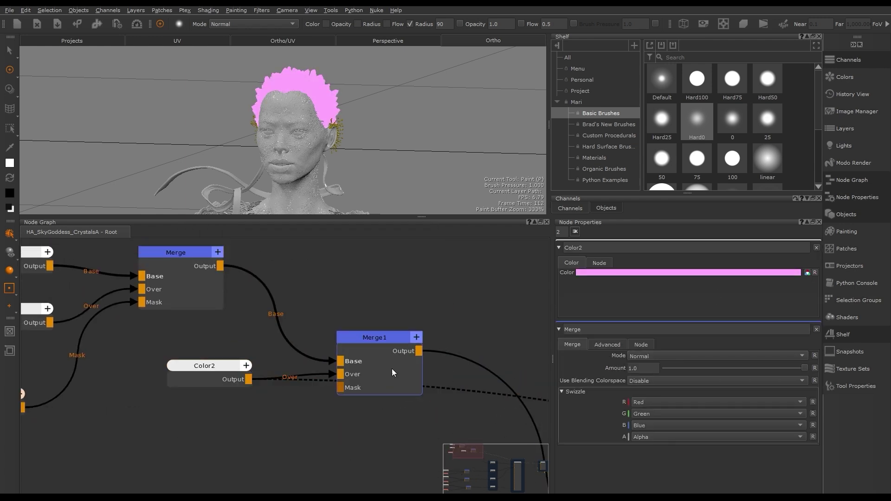
# - Add a Paint node below Color2, connect it to Merge1's Mask input and open its properties
pyautogui.moveTo(394, 372); pyautogui.dragTo(366, 322, button='middle')
pyautogui.press('p')
pyautogui.moveTo(338, 416); pyautogui.dragTo(314, 338)
pyautogui.moveTo(282, 411); pyautogui.dragTo(201, 410)
pyautogui.doubleClick(201, 409)
# - Paint the outer tips of the crystal hair white in the Paint4 mask using the linear brush
pyautogui.keyDown('alt'); pyautogui.moveTo(297, 122); pyautogui.dragTo(298, 153); pyautogui.keyUp('alt')
pyautogui.click(767, 158)
pyautogui.moveTo(297, 99)
pyautogui.mouseDown()
pyautogui.moveTo(326, 91)
pyautogui.moveTo(266, 108)
pyautogui.mouseUp()
pyautogui.keyDown('ctrl'); pyautogui.moveTo(266, 108); pyautogui.dragTo(346, 139); pyautogui.keyUp('ctrl')
pyautogui.moveTo(260, 139)
pyautogui.keyDown('ctrl'); pyautogui.mouseDown()
pyautogui.moveTo(325, 144)
pyautogui.moveTo(204, 127)
pyautogui.moveTo(371, 135)
pyautogui.moveTo(325, 144)
pyautogui.moveTo(382, 157)
pyautogui.mouseUp(); pyautogui.keyUp('ctrl')
pyautogui.scroll(-5, 297, 130)
pyautogui.scroll(5, 325, 140)
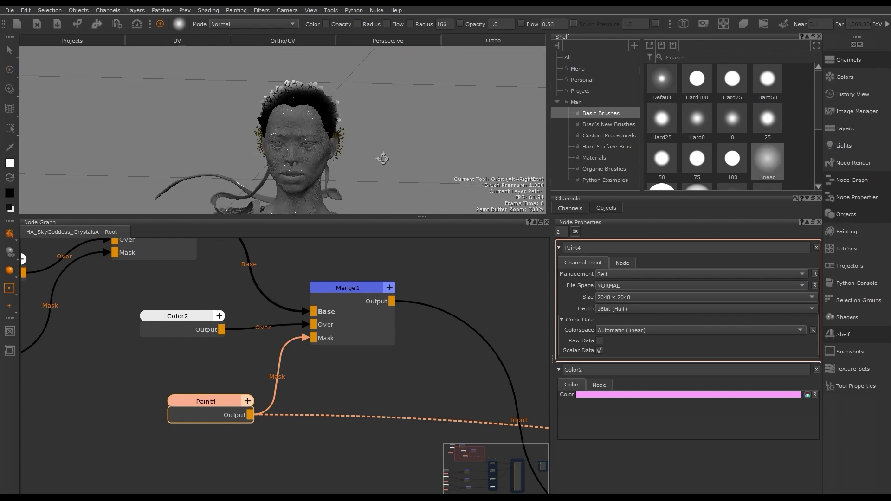
# - Switch back to the Hard0 brush and frame the whole Color, Paint and Merge network together with the shaded head
pyautogui.moveTo(395, 381); pyautogui.dragTo(341, 372, button='middle')
pyautogui.click(341, 373)
pyautogui.click(697, 122)
pyautogui.moveTo(390, 153)
pyautogui.keyDown('alt'); pyautogui.mouseDown(button='right')
pyautogui.moveTo(491, 157)
pyautogui.moveTo(426, 174)
pyautogui.mouseUp(button='right'); pyautogui.keyUp('alt')
pyautogui.scroll(-3, 113, 272)
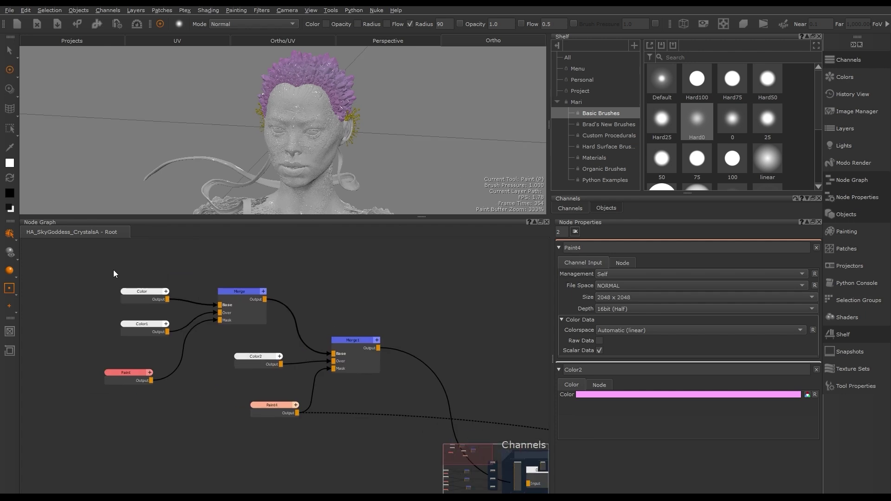
pyautogui.press('b')
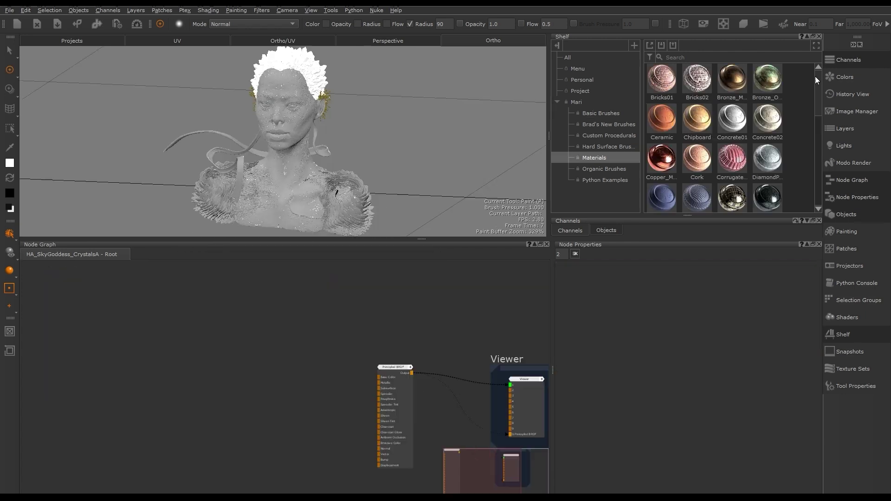
# - Add the DiamondPlate material from the Mari Materials shelf to the node graph and expand it to list all its outputs
pyautogui.moveTo(815, 76)
pyautogui.mouseDown()
pyautogui.moveTo(816, 166)
pyautogui.moveTo(818, 82)
pyautogui.mouseUp()
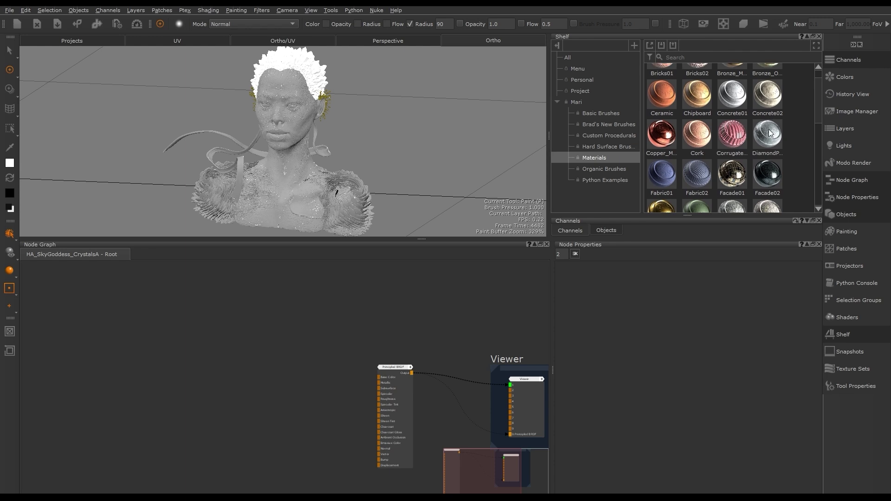
pyautogui.moveTo(768, 134); pyautogui.dragTo(277, 325)
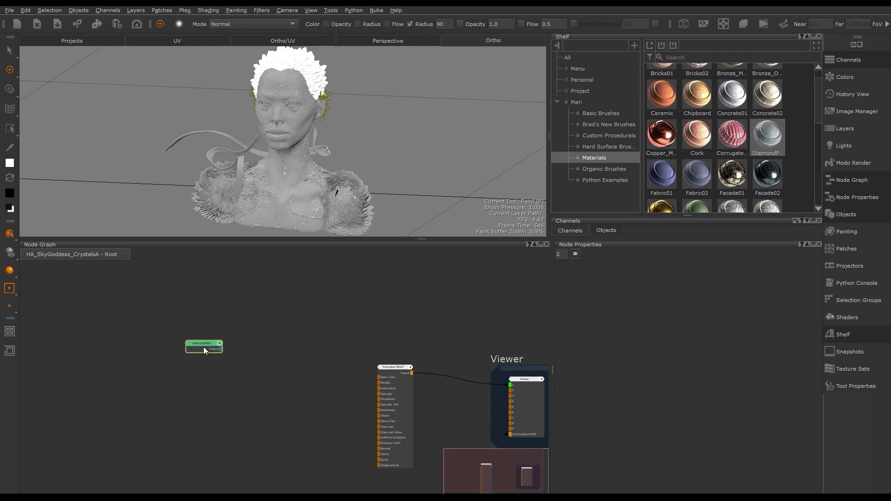
pyautogui.click(219, 343)
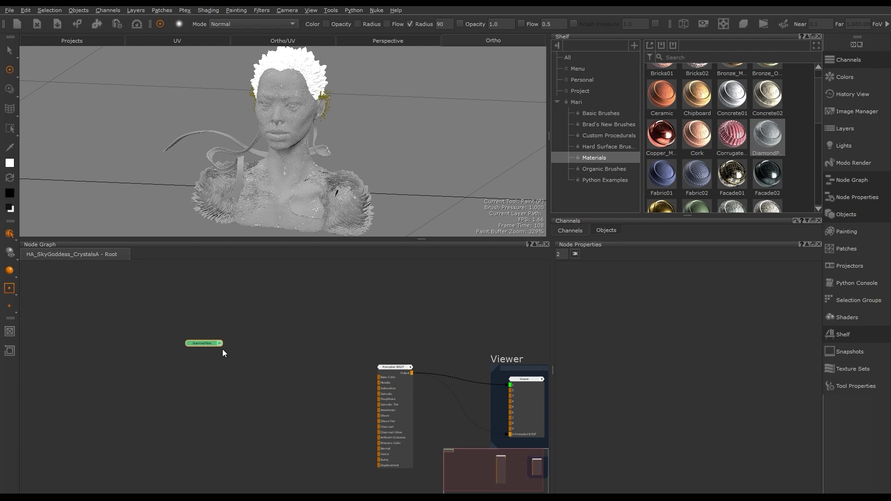
pyautogui.click(219, 343)
pyautogui.scroll(4, 223, 372)
pyautogui.moveTo(253, 353); pyautogui.dragTo(238, 343, button='middle')
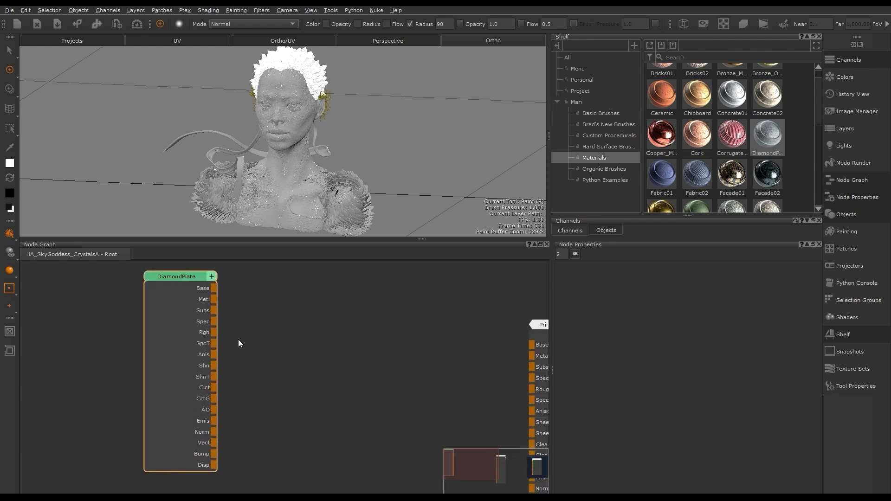
# - Connect all DiamondPlate material outputs to the matching inputs of the Principled BRDF shader
pyautogui.moveTo(261, 290); pyautogui.dragTo(200, 280, button='middle')
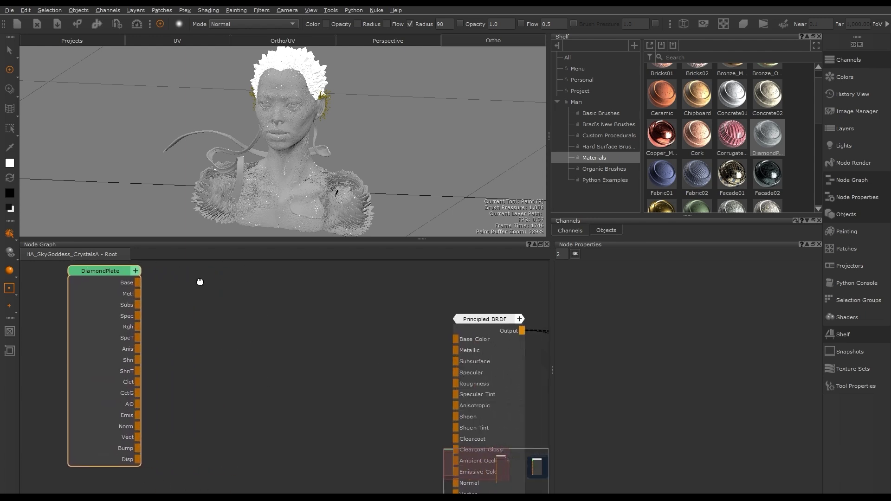
pyautogui.moveTo(138, 286); pyautogui.dragTo(449, 345)
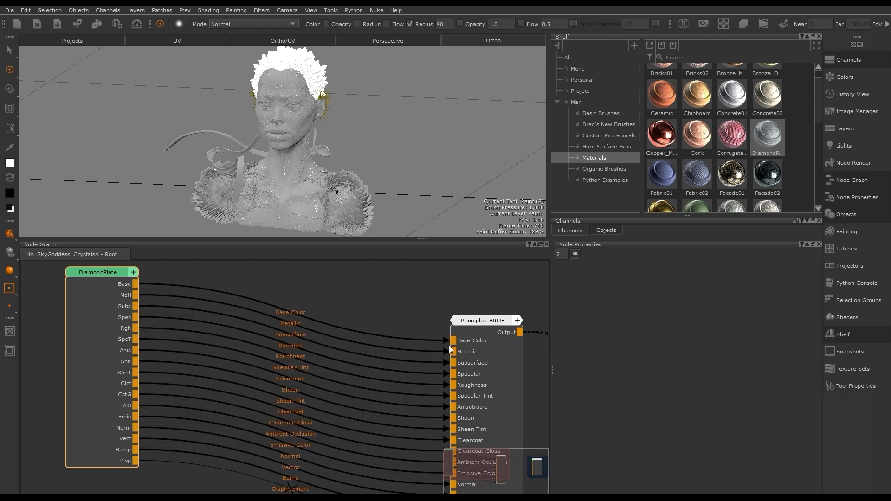
pyautogui.scroll(-1, 383, 332)
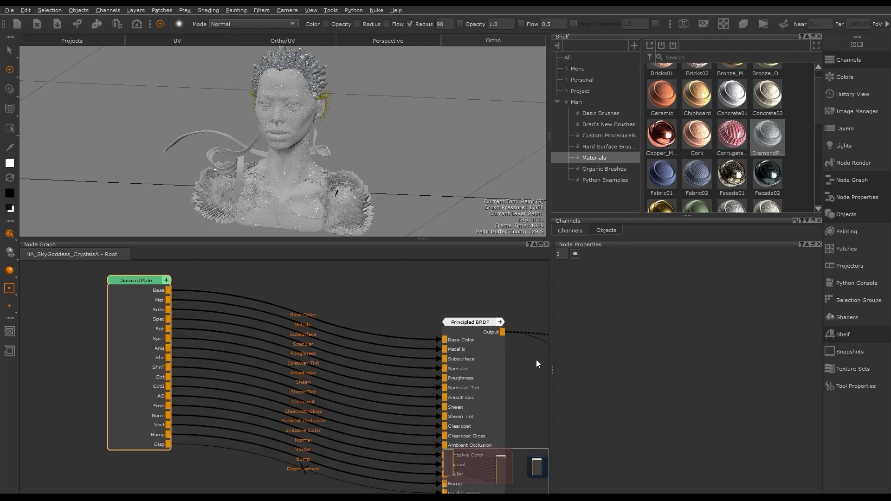
pyautogui.scroll(-4, 216, 462)
pyautogui.moveTo(217, 347); pyautogui.dragTo(198, 310, button='middle')
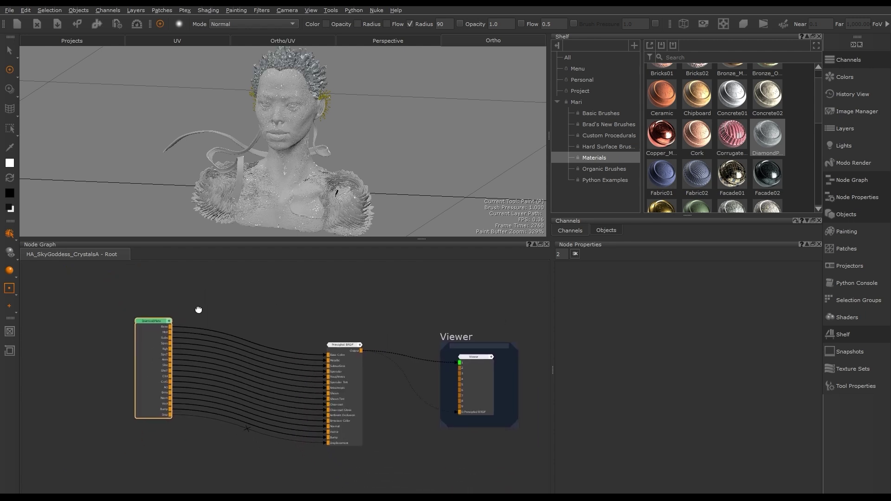
# - Collapse the DiamondPlate node's outputs and set its hue shift to 96.035 and saturation scale to 1.341
pyautogui.click(168, 322)
pyautogui.scroll(2, 152, 338)
pyautogui.click(145, 310)
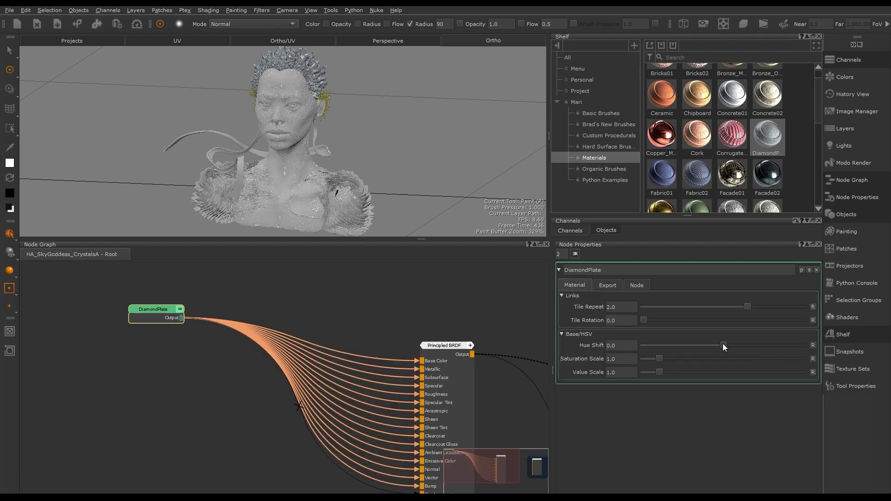
pyautogui.moveTo(722, 346); pyautogui.dragTo(770, 346)
pyautogui.scroll(2, 349, 140)
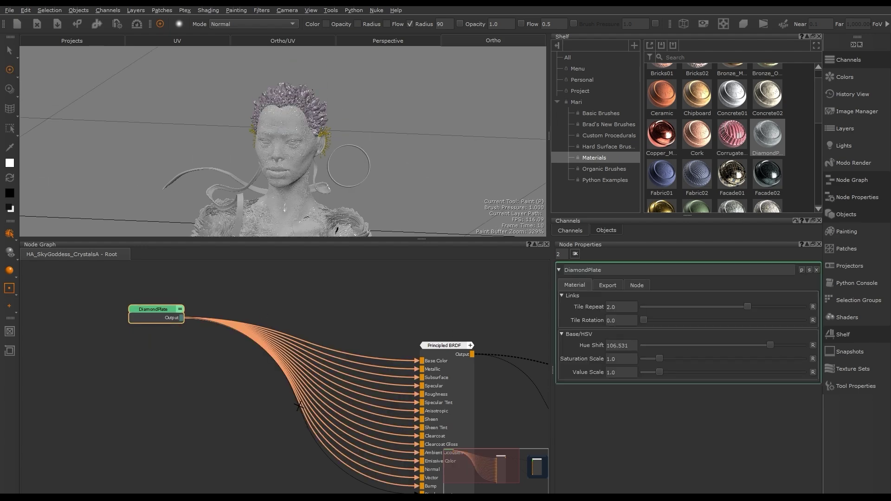
pyautogui.scroll(3, 349, 166)
pyautogui.moveTo(769, 346)
pyautogui.mouseDown()
pyautogui.moveTo(787, 345)
pyautogui.moveTo(765, 344)
pyautogui.mouseUp()
pyautogui.moveTo(660, 359); pyautogui.dragTo(665, 360)
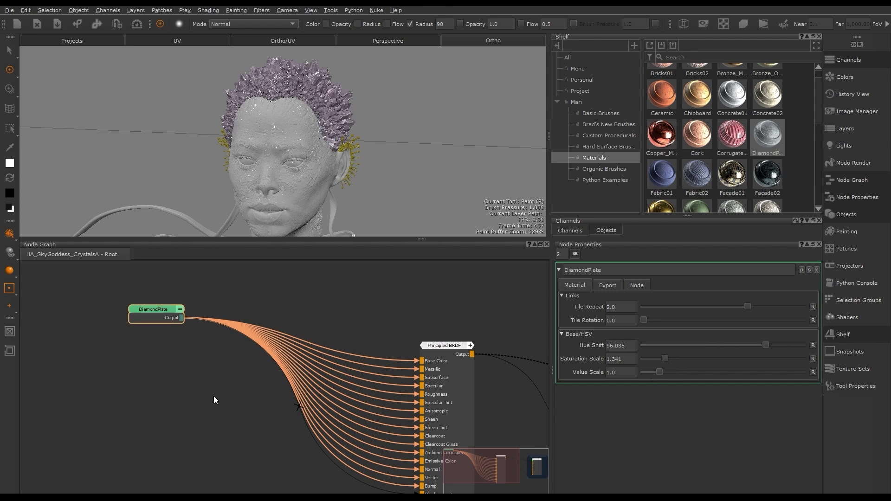
# - Add a second DiamondPlate material from the shelf and connect its output to all matching Principled BRDF inputs
pyautogui.scroll(1, 768, 139)
pyautogui.moveTo(768, 148); pyautogui.dragTo(110, 414)
pyautogui.moveTo(128, 418); pyautogui.dragTo(415, 366)
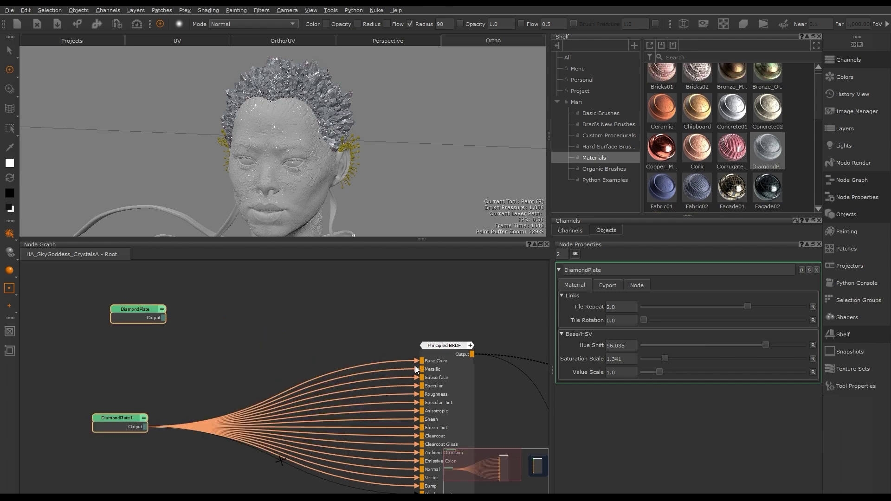
# - Set the DiamondPlate1 material's hue shift to 59.632, saturation scale to 1.963 and value scale to 1.043
pyautogui.doubleClick(111, 418)
pyautogui.moveTo(719, 346); pyautogui.dragTo(771, 349)
pyautogui.moveTo(659, 359); pyautogui.dragTo(675, 361)
pyautogui.moveTo(659, 372); pyautogui.dragTo(659, 371)
pyautogui.moveTo(771, 345); pyautogui.dragTo(745, 349)
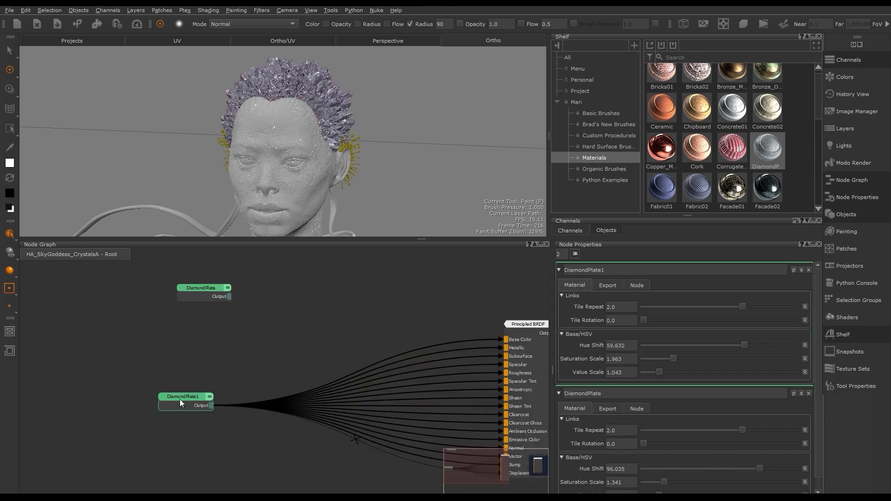
# - Move the two DiamondPlate nodes closer together and create a Multi-Channel Merge node using the Principled BRDF shader model
pyautogui.moveTo(180, 399); pyautogui.dragTo(181, 363)
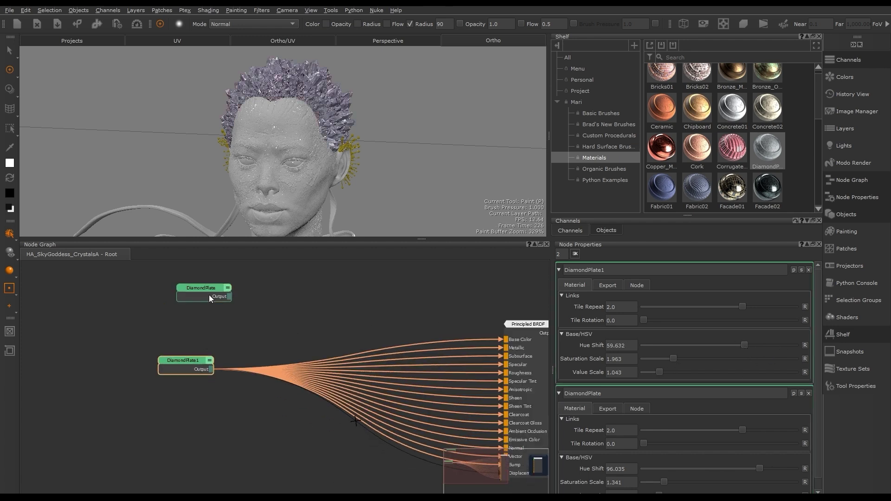
pyautogui.moveTo(209, 294); pyautogui.dragTo(191, 294)
pyautogui.moveTo(267, 311); pyautogui.dragTo(248, 358, button='middle')
pyautogui.press('Tab')
pyautogui.write('merge')
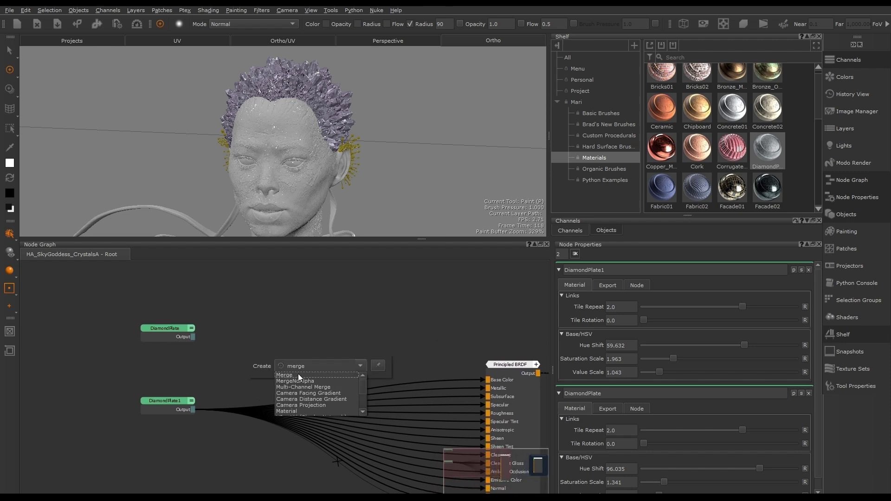
pyautogui.click(305, 386)
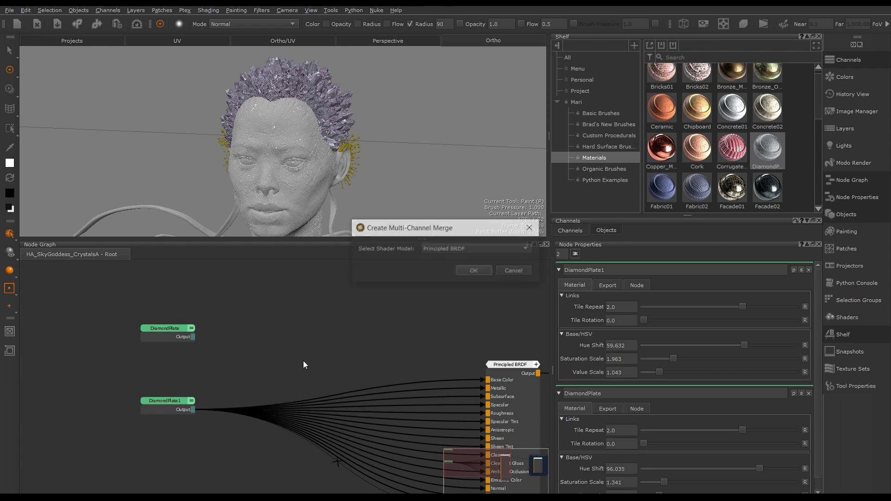
pyautogui.click(472, 249)
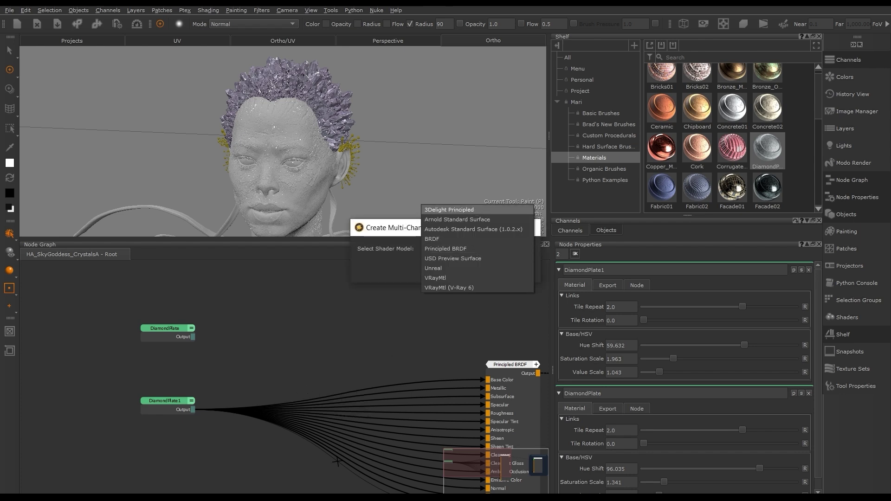
pyautogui.click(465, 250)
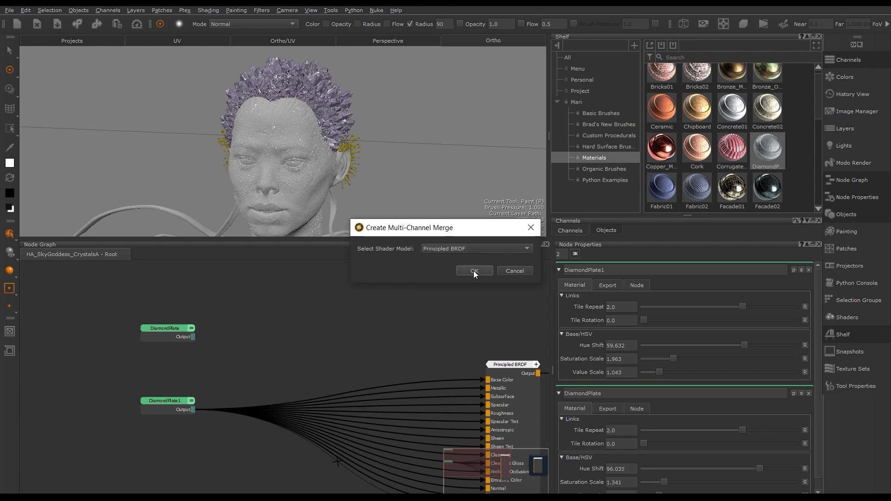
pyautogui.click(473, 271)
pyautogui.click(276, 328)
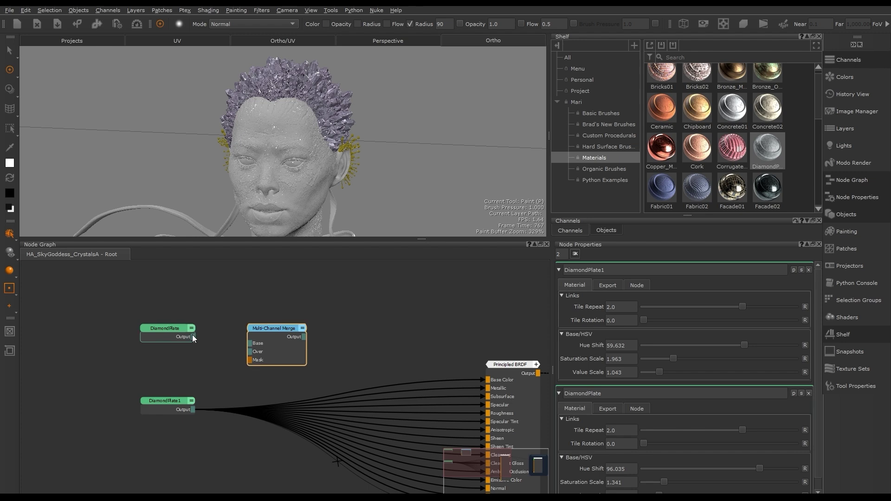
# - Connect DiamondPlate to the Multi-Channel Merge's Base, DiamondPlate1 to its Over, and its output to the Principled BRDF inputs
pyautogui.moveTo(193, 337); pyautogui.dragTo(249, 344)
pyautogui.moveTo(193, 409); pyautogui.dragTo(252, 353)
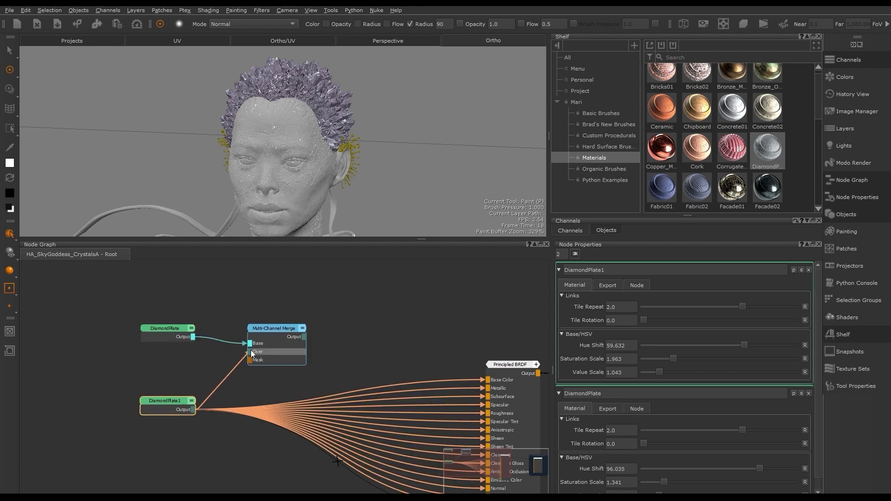
pyautogui.moveTo(304, 337); pyautogui.dragTo(486, 380)
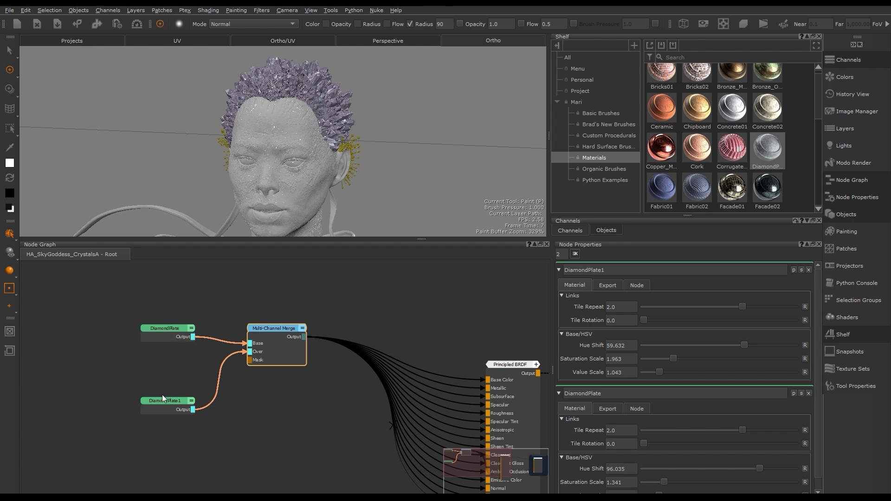
# - Arrange both DiamondPlate nodes in a column with the Multi-Channel Merge node between them and the shader
pyautogui.moveTo(163, 399); pyautogui.dragTo(126, 398)
pyautogui.moveTo(170, 326); pyautogui.dragTo(134, 308)
pyautogui.moveTo(284, 338); pyautogui.dragTo(303, 412)
pyautogui.click(408, 398)
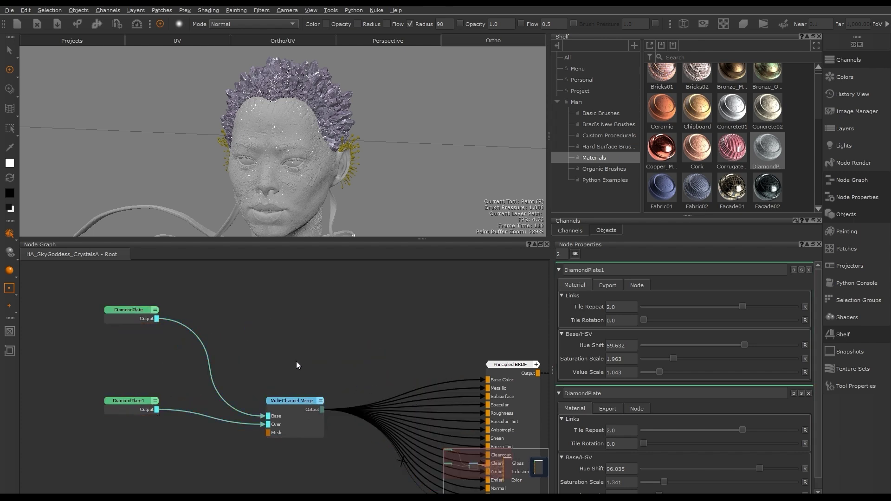
pyautogui.moveTo(296, 361); pyautogui.dragTo(336, 332, button='middle')
pyautogui.moveTo(161, 280); pyautogui.dragTo(171, 317)
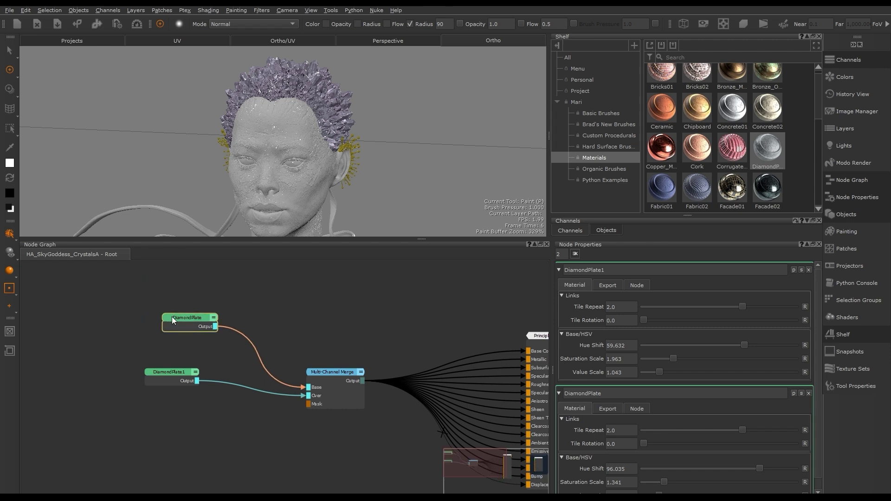
pyautogui.moveTo(165, 373); pyautogui.dragTo(183, 391)
pyautogui.click(280, 310)
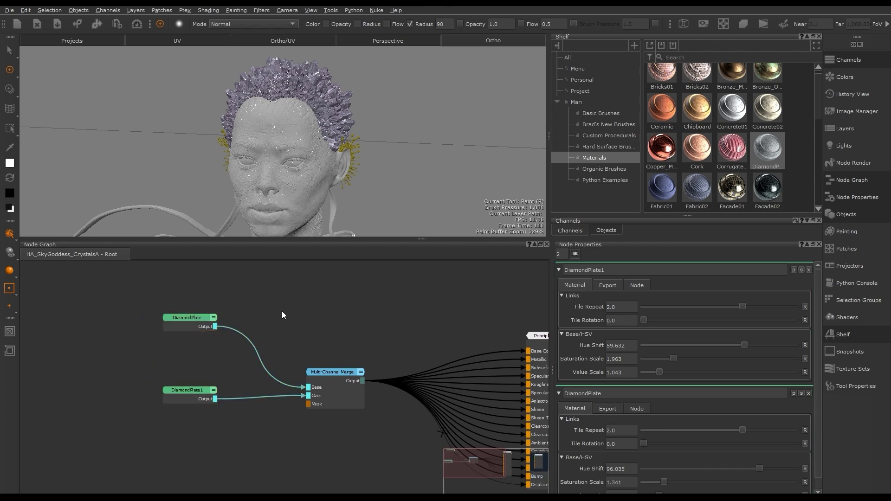
pyautogui.moveTo(281, 311); pyautogui.dragTo(270, 300, button='middle')
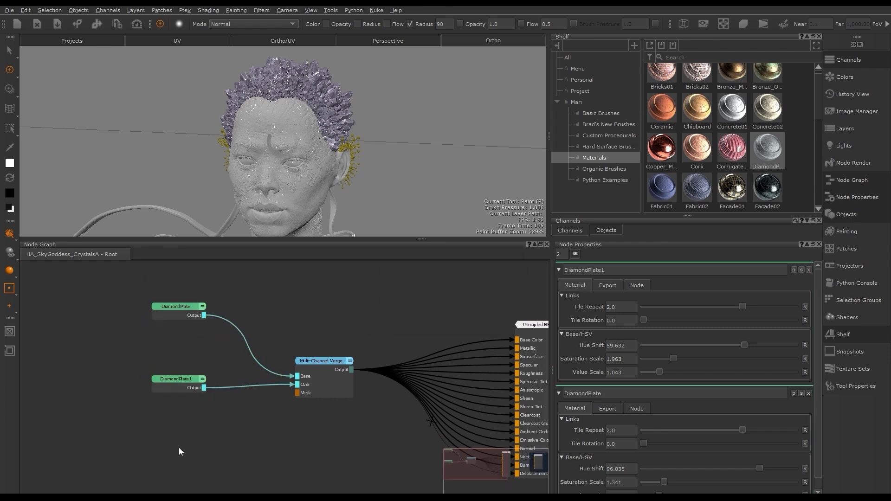
# - Add a Paint node as the Multi-Channel Merge's mask and paint white over the crystal hair around the hairline
pyautogui.press('p')
pyautogui.click(417, 320)
pyautogui.moveTo(219, 461); pyautogui.dragTo(298, 393)
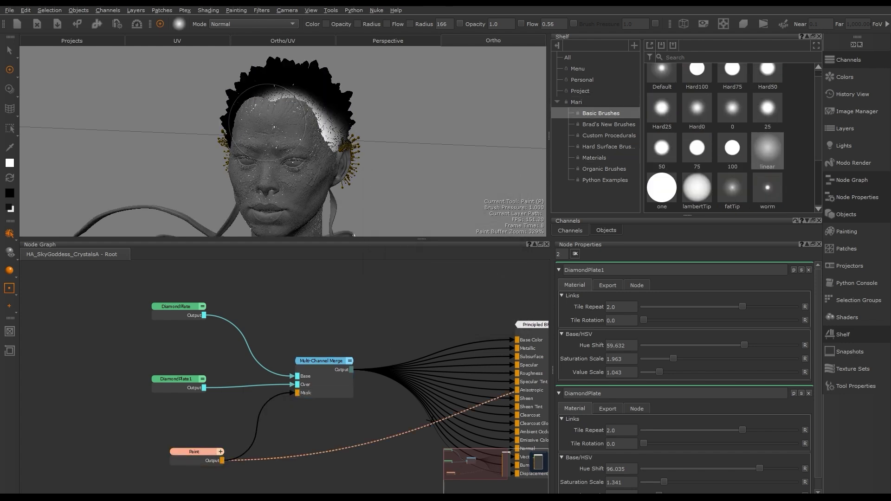
pyautogui.moveTo(297, 92)
pyautogui.keyDown('alt'); pyautogui.mouseDown()
pyautogui.moveTo(343, 79)
pyautogui.moveTo(460, 92)
pyautogui.mouseUp(); pyautogui.keyUp('alt')
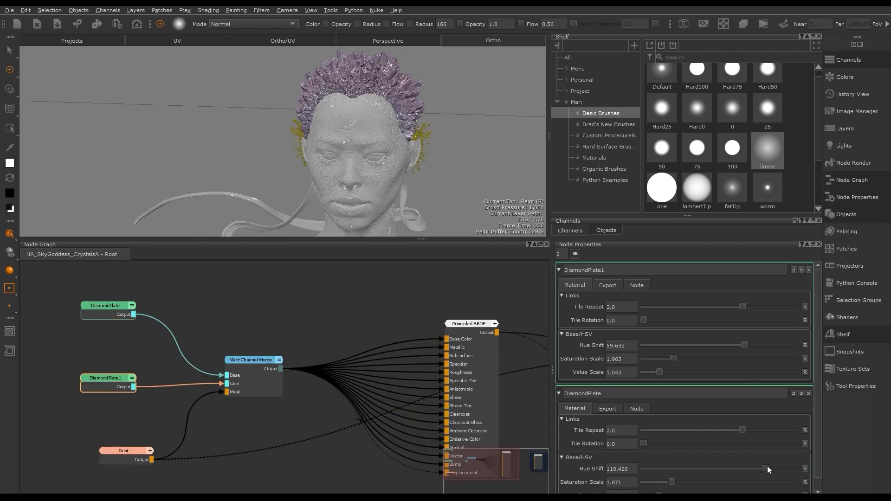
# - Lower the hue shift of the base DiamondPlate material to make the crystal hair a bluer purple
pyautogui.moveTo(768, 470); pyautogui.dragTo(749, 470)
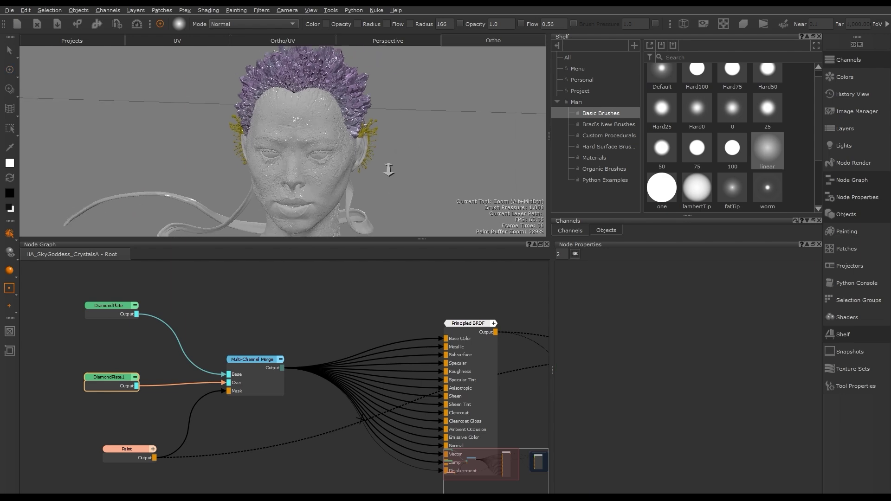
pyautogui.keyDown('alt'); pyautogui.moveTo(389, 170); pyautogui.dragTo(388, 153, button='middle'); pyautogui.keyUp('alt')
pyautogui.scroll(-3, 333, 350)
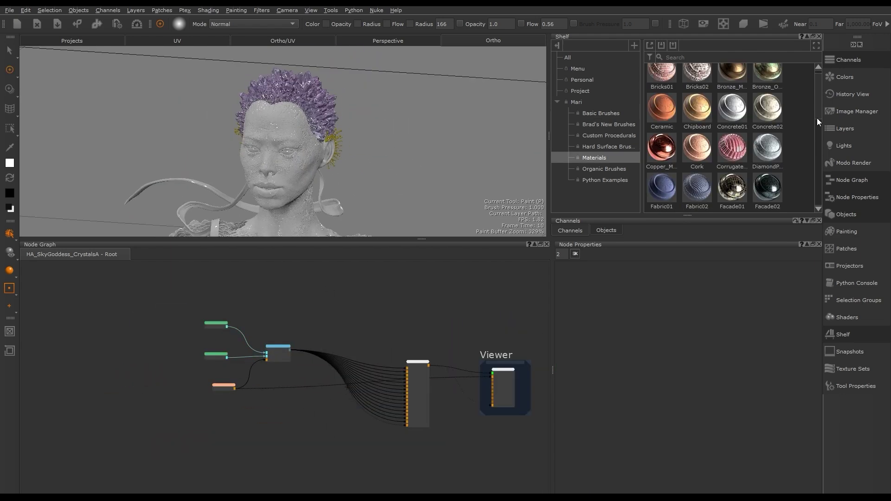
# - Connect the Paint1 node to Multi-Channel Merge1's Mask input and paint the mask on the crystal hair for DiamondPlate2
pyautogui.scroll(-2, 817, 118)
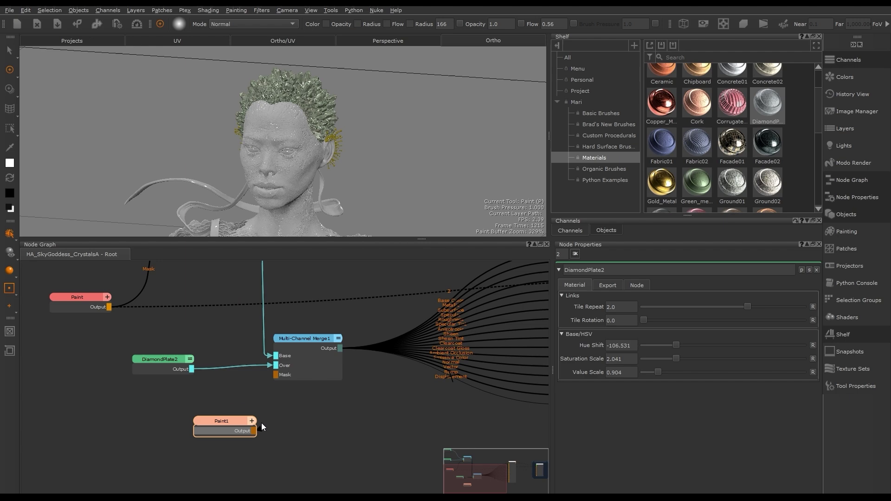
pyautogui.moveTo(261, 423); pyautogui.dragTo(219, 421)
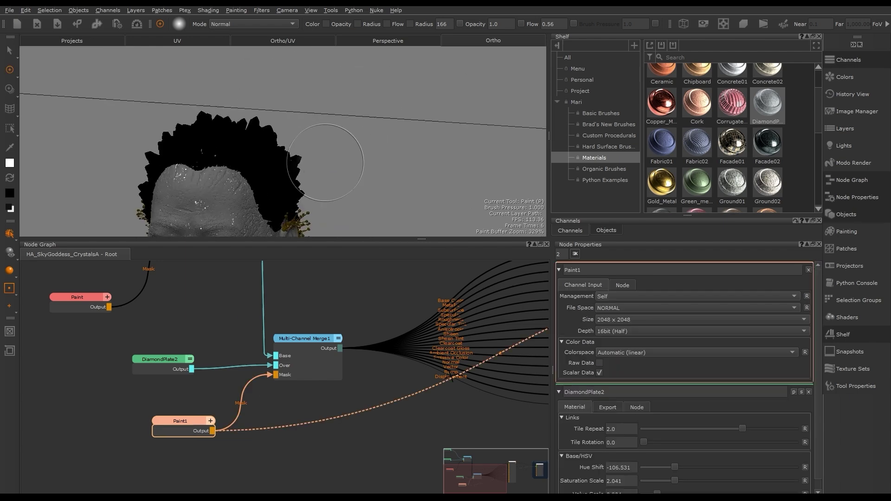
pyautogui.moveTo(325, 163); pyautogui.dragTo(299, 179)
pyautogui.moveTo(371, 154)
pyautogui.keyDown('alt'); pyautogui.mouseDown()
pyautogui.moveTo(306, 165)
pyautogui.moveTo(320, 168)
pyautogui.moveTo(245, 169)
pyautogui.mouseUp(); pyautogui.keyUp('alt')
pyautogui.press('x')
pyautogui.moveTo(204, 88)
pyautogui.mouseDown()
pyautogui.moveTo(209, 116)
pyautogui.moveTo(200, 139)
pyautogui.mouseUp()
pyautogui.click(601, 113)
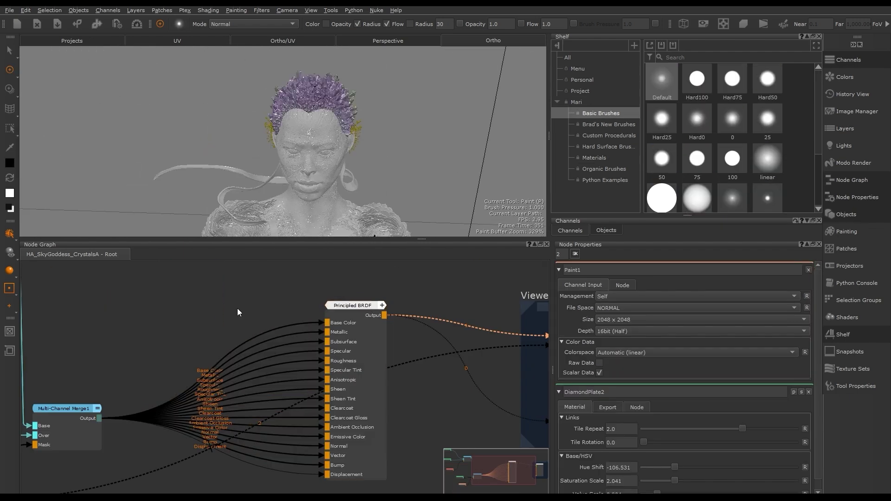
# - Add a Backdrop behind the selected DiamondPlate, Paint and Multi-Channel Merge nodes
pyautogui.keyDown('alt'); pyautogui.moveTo(238, 312); pyautogui.dragTo(246, 312, button='right'); pyautogui.keyUp('alt')
pyautogui.moveTo(378, 135)
pyautogui.keyDown('alt'); pyautogui.mouseDown()
pyautogui.moveTo(384, 165)
pyautogui.moveTo(344, 135)
pyautogui.moveTo(288, 121)
pyautogui.moveTo(300, 153)
pyautogui.moveTo(274, 153)
pyautogui.mouseUp(); pyautogui.keyUp('alt')
pyautogui.scroll(-2, 186, 366)
pyautogui.scroll(-2, 231, 408)
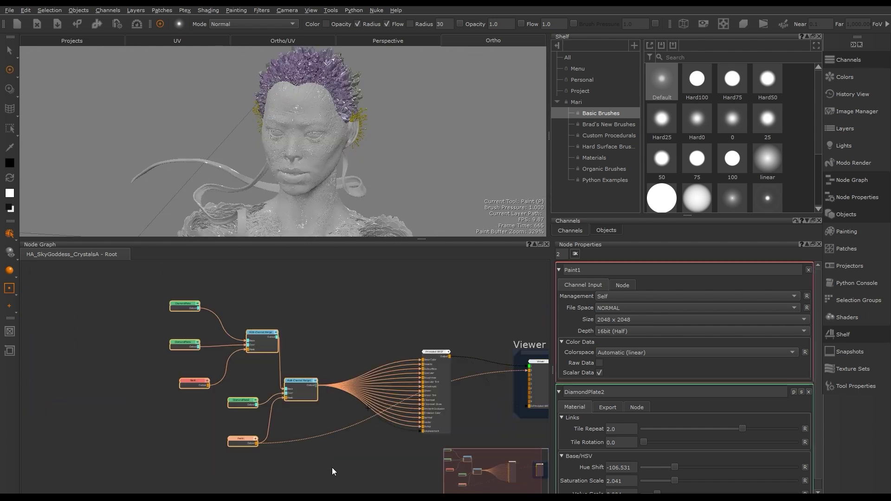
pyautogui.press('Tab')
pyautogui.write('back')
pyautogui.press('Return')
# - Name the backdrop Diamond and change its background color to dark green
pyautogui.doubleClick(239, 300)
pyautogui.moveTo(643, 297); pyautogui.dragTo(567, 297)
pyautogui.write('Diamond')
pyautogui.click(697, 310)
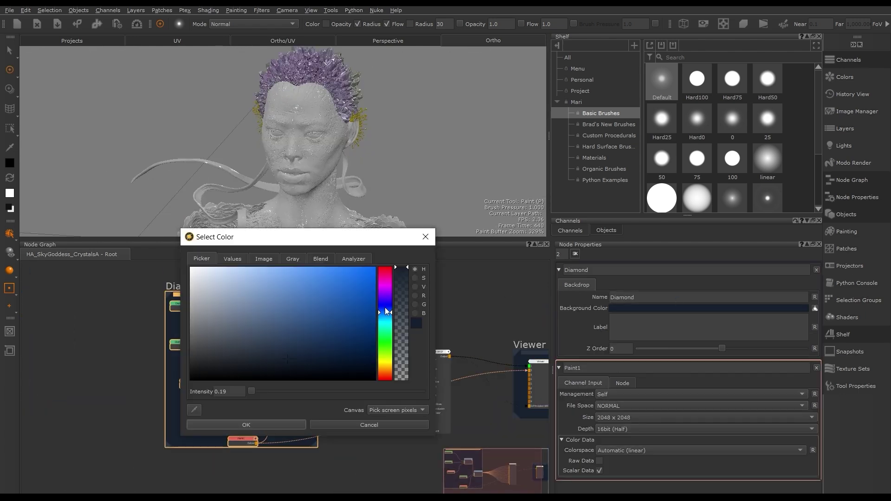
pyautogui.moveTo(386, 311); pyautogui.dragTo(385, 343)
pyautogui.click(246, 425)
# - Create a Material node with default colors for the Principled BRDF shader in an empty area of the graph
pyautogui.scroll(2, 158, 423)
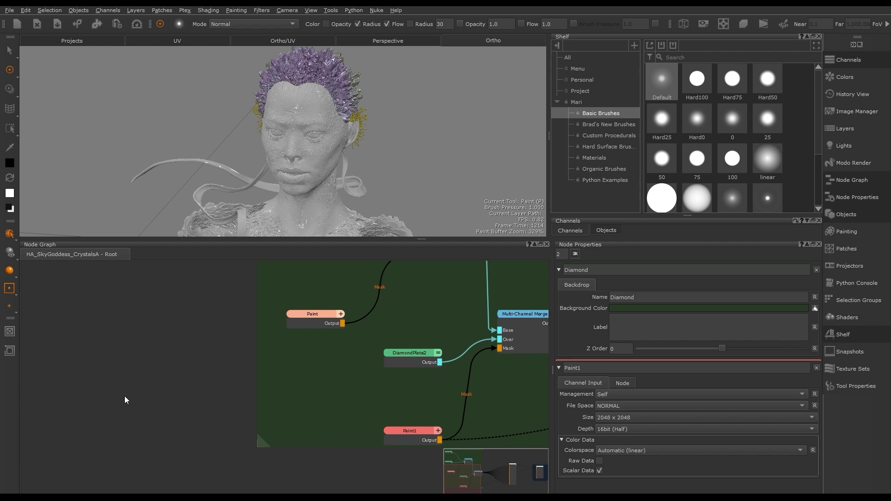
pyautogui.moveTo(123, 407); pyautogui.dragTo(409, 430, button='middle')
pyautogui.press('Tab')
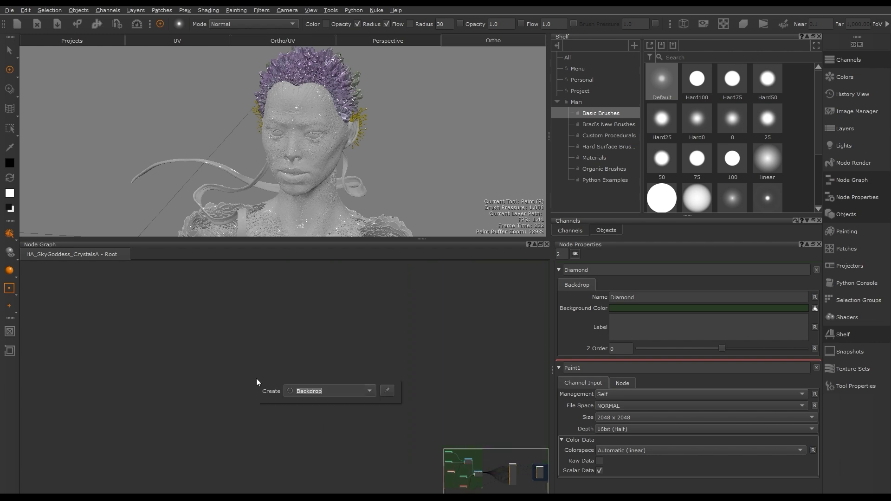
pyautogui.write('mater')
pyautogui.click(303, 400)
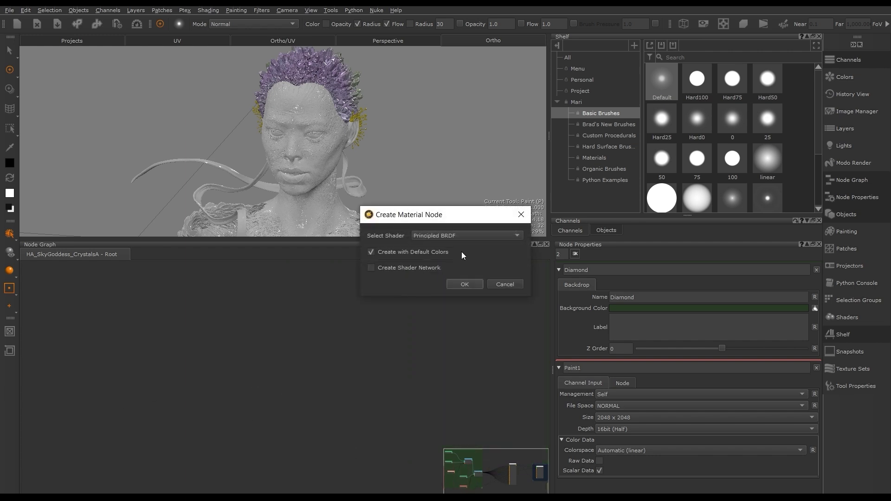
pyautogui.click(464, 285)
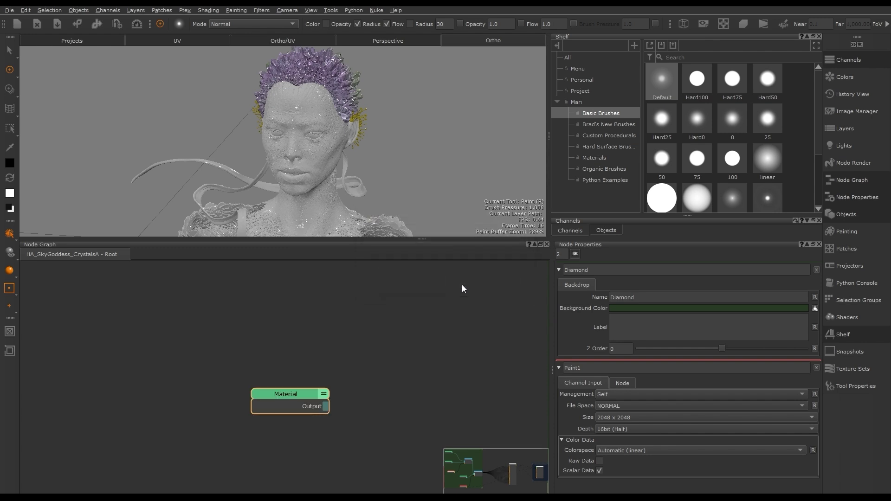
# - Open the Material node's internal graph and examine the Color nodes feeding its shader channel outputs
pyautogui.keyDown('ctrl'); pyautogui.doubleClick(280, 398); pyautogui.keyUp('ctrl')
pyautogui.moveTo(336, 336); pyautogui.dragTo(345, 397, button='middle')
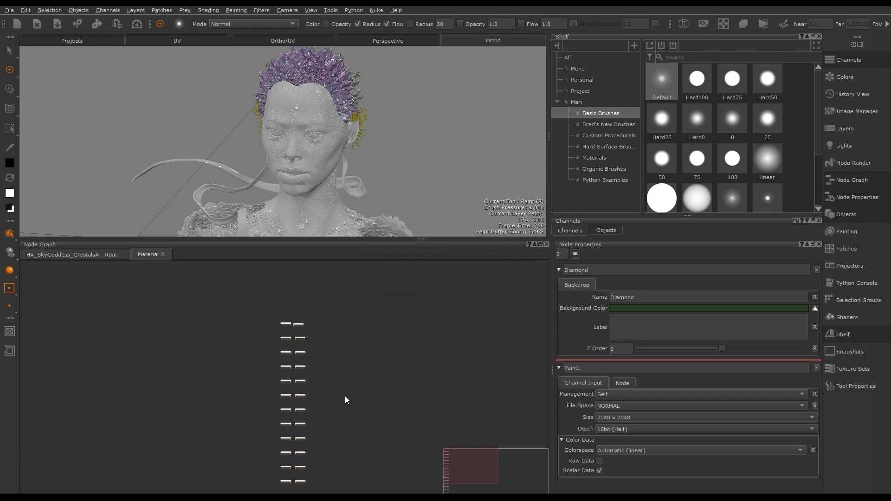
pyautogui.scroll(9, 312, 329)
pyautogui.press('space')
pyautogui.scroll(4, 414, 245)
pyautogui.moveTo(399, 187); pyautogui.dragTo(387, 114, button='middle')
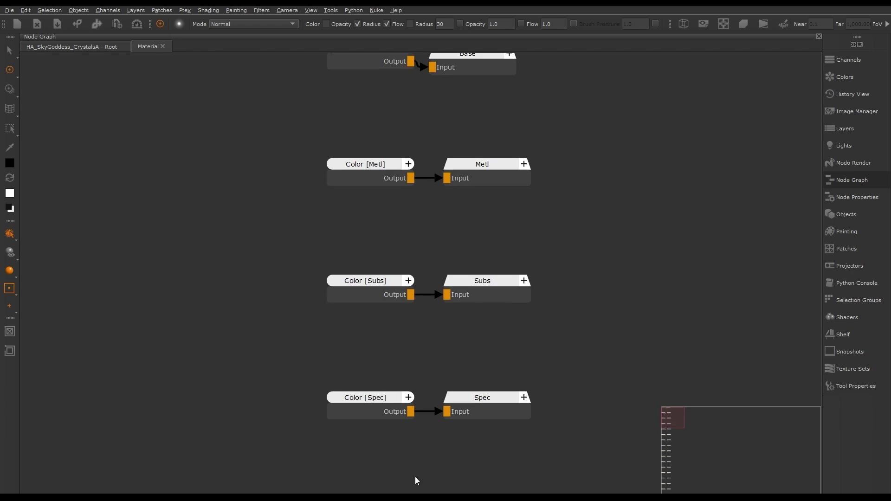
pyautogui.scroll(-3, 355, 260)
pyautogui.moveTo(300, 178); pyautogui.dragTo(313, 228, button='middle')
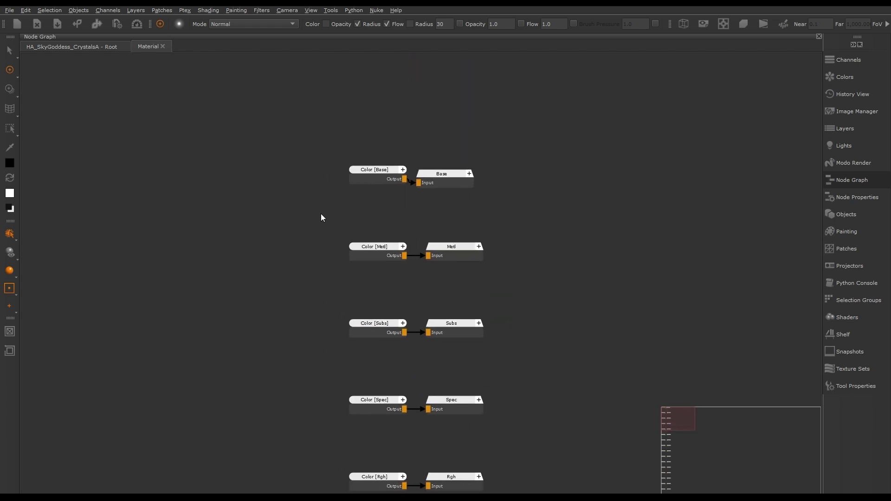
pyautogui.press('space')
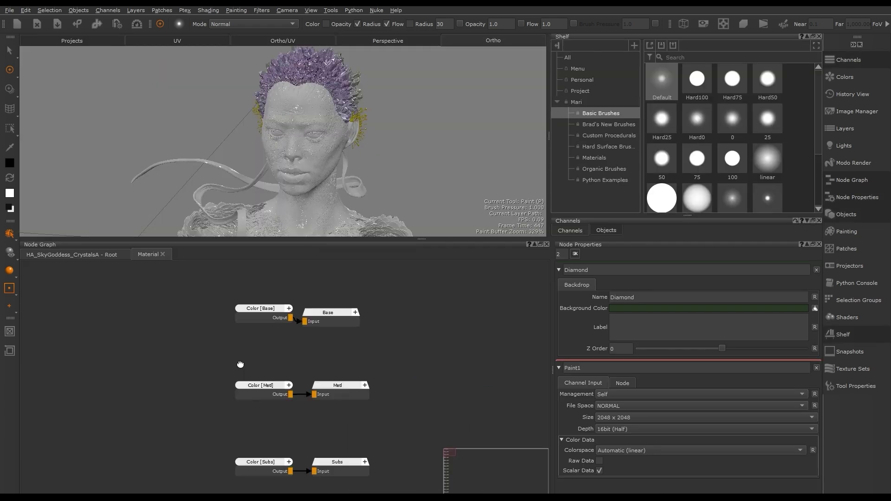
# - Add a new Color node beside the Color [Base] node inside the Material
pyautogui.press('Tab')
pyautogui.write('color')
pyautogui.press('Return')
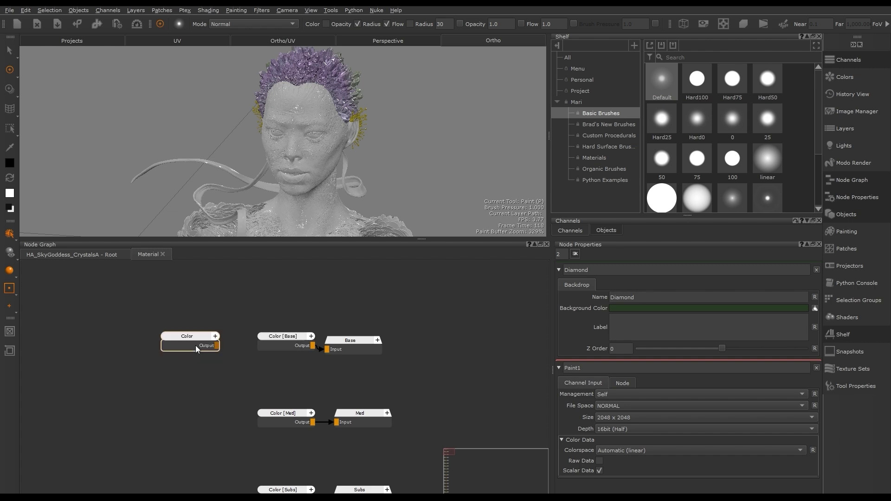
# - Delete the Color [Base] node and connect the new Color node to the Material's Base output
pyautogui.moveTo(196, 345); pyautogui.dragTo(157, 309)
pyautogui.moveTo(281, 341); pyautogui.dragTo(167, 359)
pyautogui.press('Delete')
pyautogui.moveTo(179, 307); pyautogui.dragTo(325, 347)
pyautogui.moveTo(223, 334); pyautogui.dragTo(315, 359, button='middle')
pyautogui.moveTo(248, 319); pyautogui.dragTo(210, 319)
# - Set the new Color node's color to a light violet
pyautogui.doubleClick(209, 319)
pyautogui.click(695, 295)
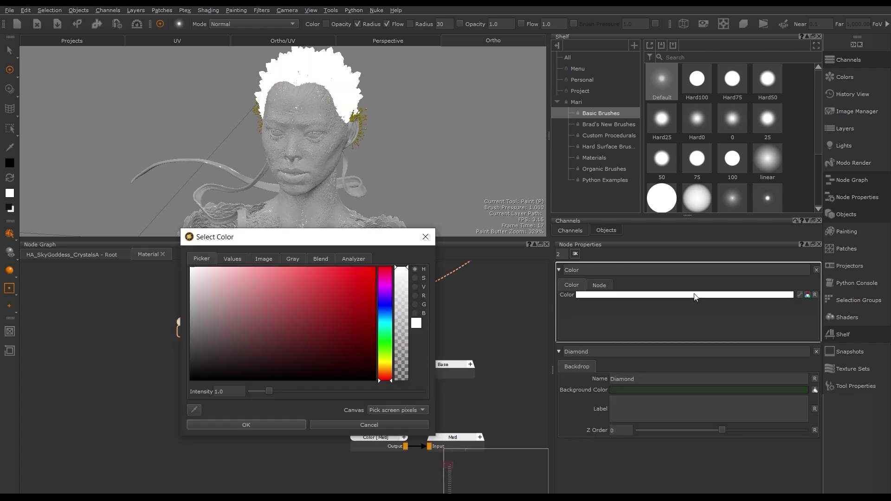
pyautogui.click(386, 295)
pyautogui.moveTo(274, 276)
pyautogui.mouseDown()
pyautogui.moveTo(258, 263)
pyautogui.moveTo(274, 280)
pyautogui.mouseUp()
pyautogui.click(219, 423)
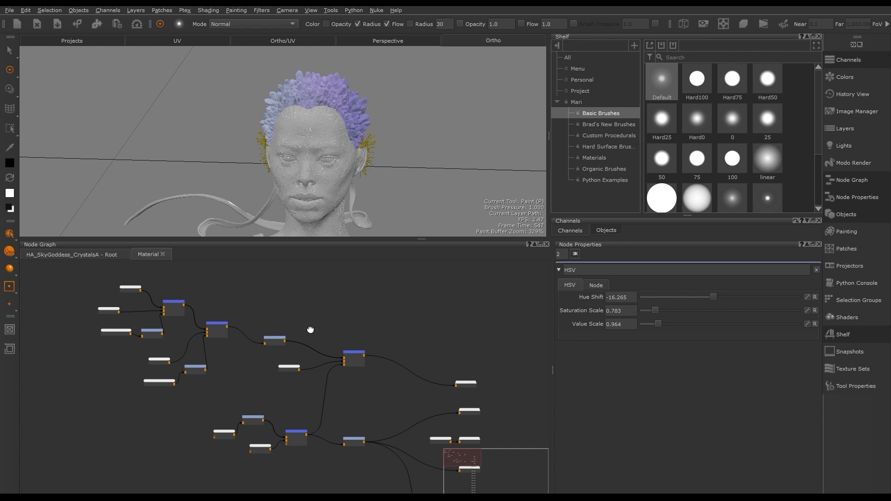
# - Expose the HSV adjustments, the Levels2 input and output levels and the Cloud1 size as knobs on the Material node
pyautogui.click(275, 341)
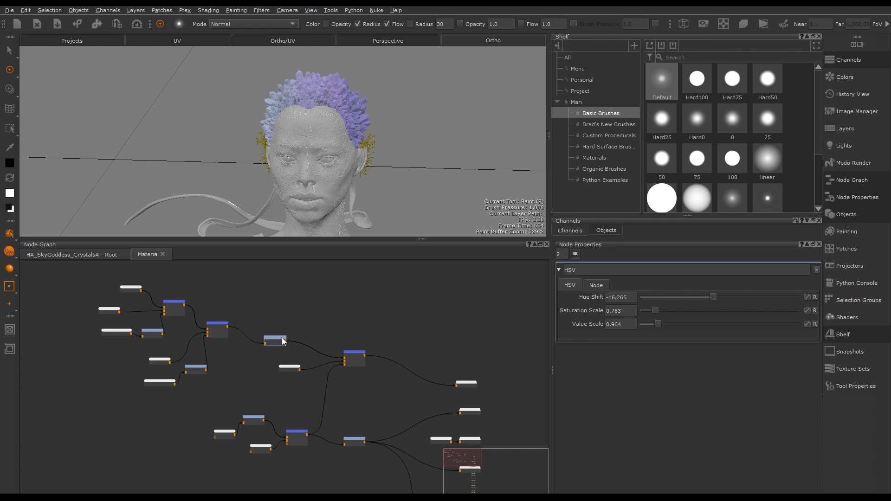
pyautogui.click(808, 297)
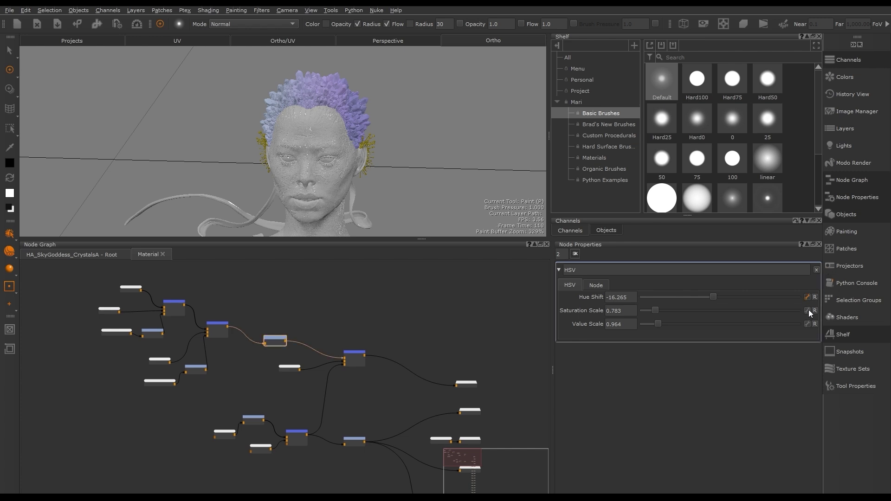
pyautogui.click(808, 311)
pyautogui.doubleClick(355, 441)
pyautogui.click(261, 449)
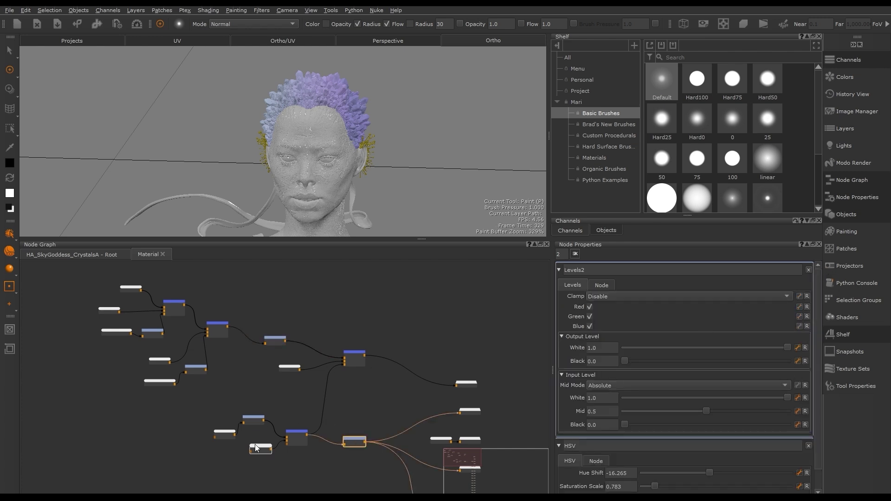
# - Return to the root graph and rename the Material's exposed HSV hue knob Global Hue Shift
pyautogui.click(72, 255)
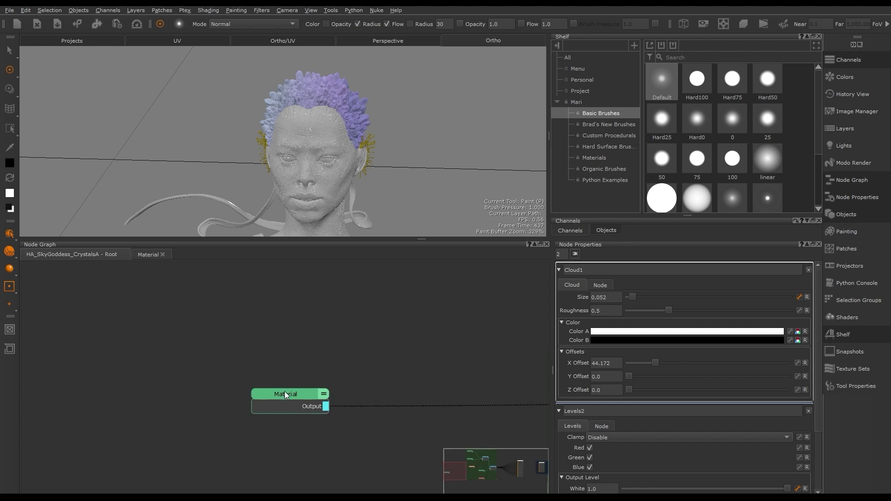
pyautogui.click(793, 270)
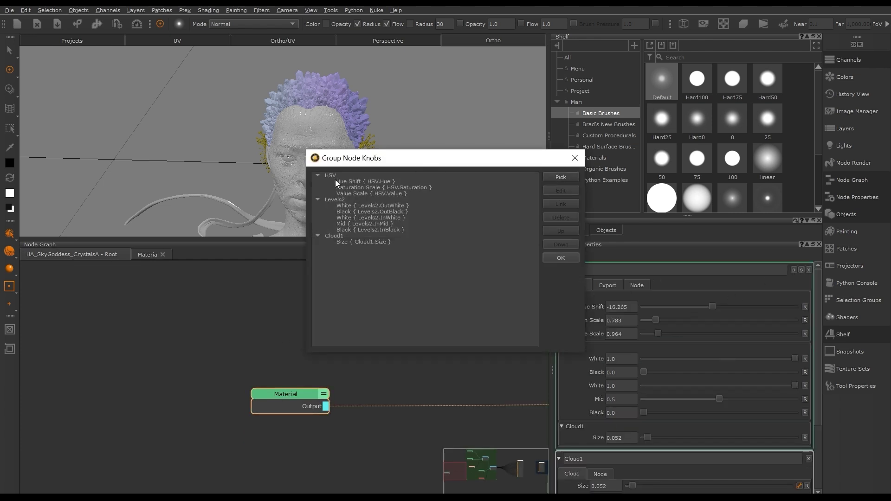
pyautogui.doubleClick(336, 181)
pyautogui.press('Home')
pyautogui.write('Global')
pyautogui.press('Return')
# - Rename the Levels2 output White and Black knobs Spec White and Spec Black
pyautogui.doubleClick(357, 206)
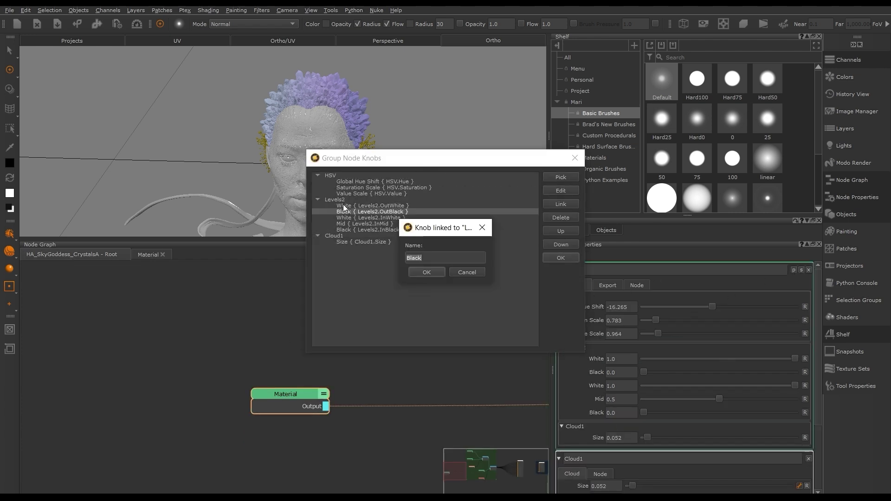
pyautogui.press('Home')
pyautogui.write('Spec')
pyautogui.press('Return')
pyautogui.doubleClick(353, 212)
pyautogui.press('Home')
pyautogui.write('Spec')
pyautogui.press('Return')
# - Rename the Cloud1 size knob BreakupSize and accept the knob changes
pyautogui.doubleClick(355, 241)
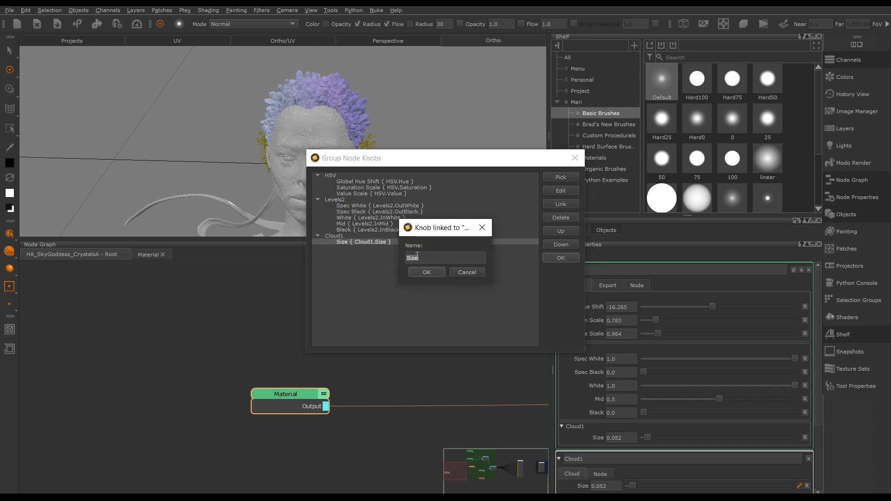
pyautogui.press('Home')
pyautogui.write('Breakup')
pyautogui.press('Return')
pyautogui.click(544, 259)
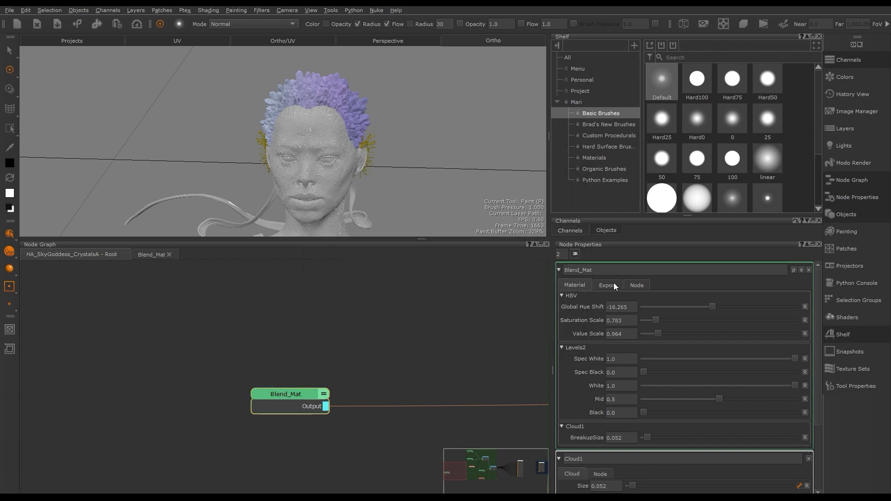
# - Check the Blend_Mat node's export options and save the node to the Personal shelf
pyautogui.click(612, 284)
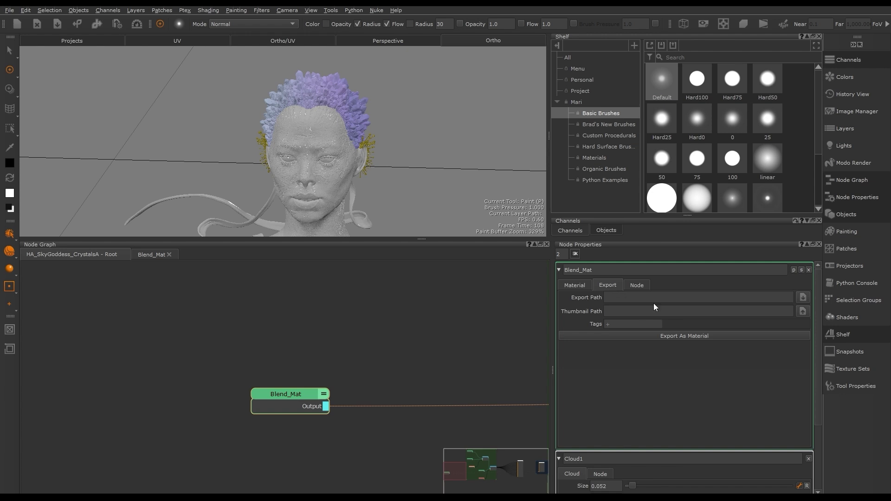
pyautogui.click(686, 334)
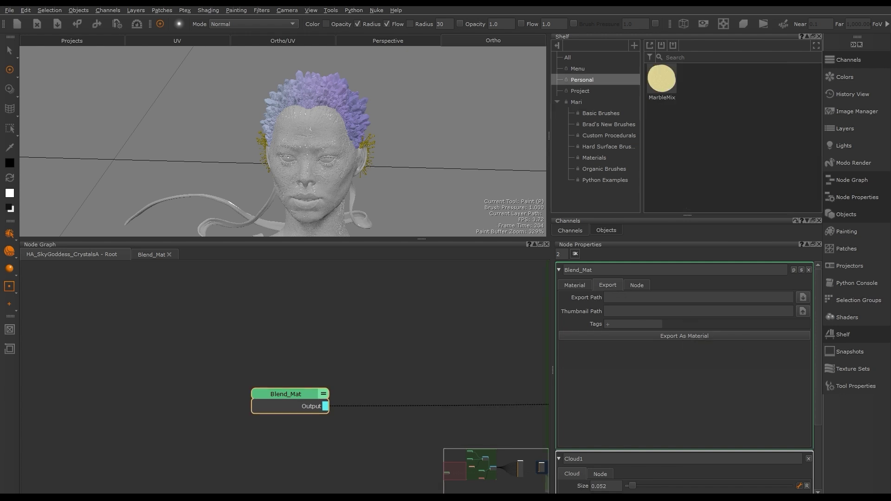
pyautogui.moveTo(286, 395); pyautogui.dragTo(720, 132)
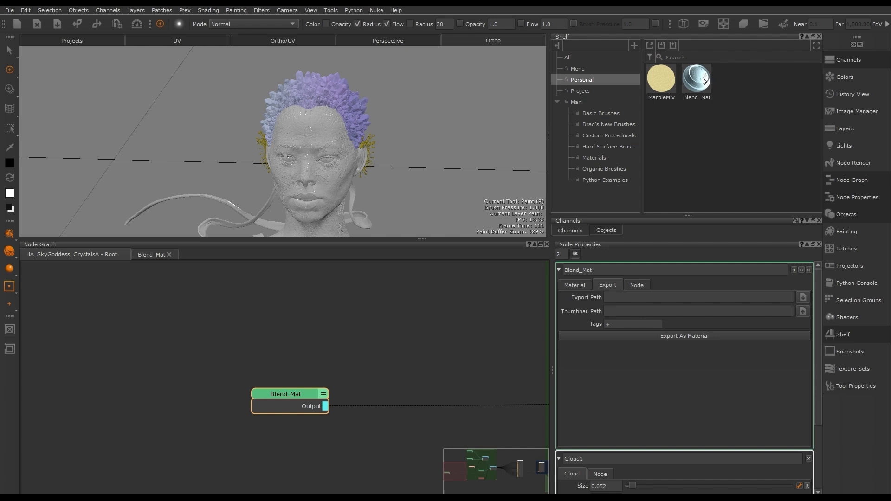
# - Place another instance of Blend_Mat from the Personal shelf above the original Material node
pyautogui.click(400, 352)
pyautogui.moveTo(697, 82); pyautogui.dragTo(286, 316)
pyautogui.click(324, 317)
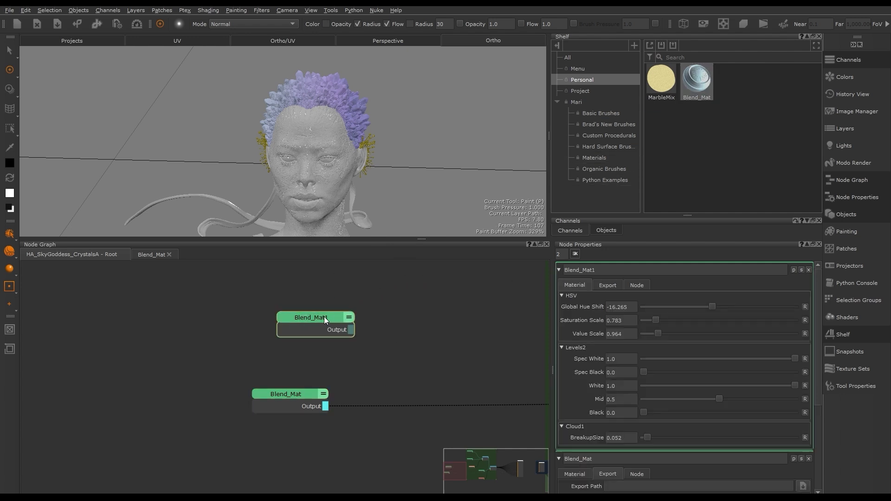
pyautogui.keyDown('ctrl'); pyautogui.keyDown('shift'); pyautogui.click(305, 391); pyautogui.keyUp('shift'); pyautogui.keyUp('ctrl')
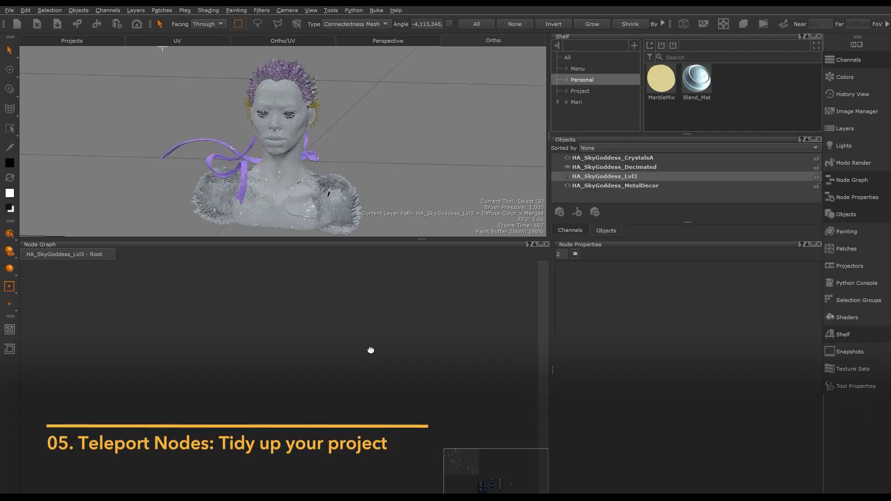
# - Create Teleport Broadcast and Teleport Receiver nodes side by side in an empty graph area and open their properties
pyautogui.press('Tab')
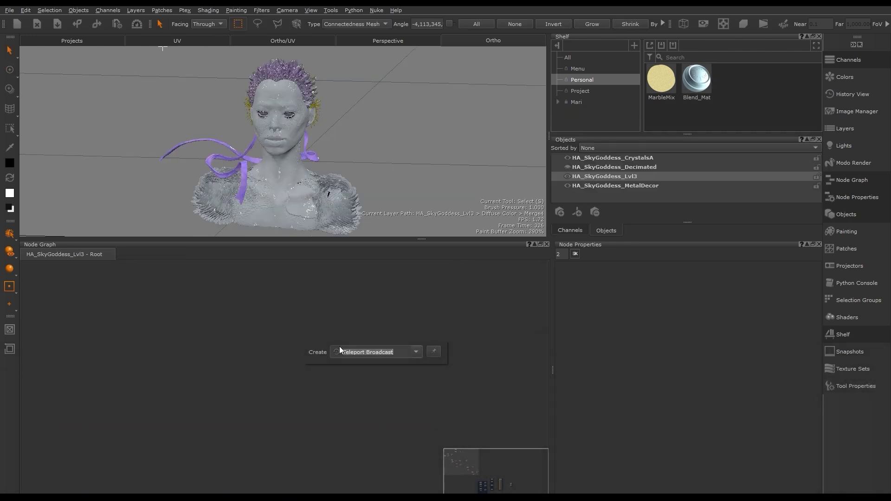
pyautogui.write('tele')
pyautogui.click(352, 361)
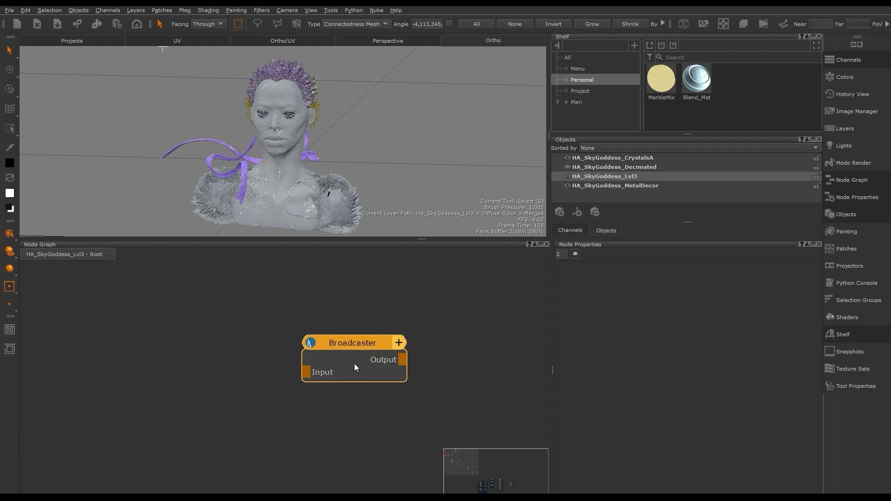
pyautogui.press('Tab')
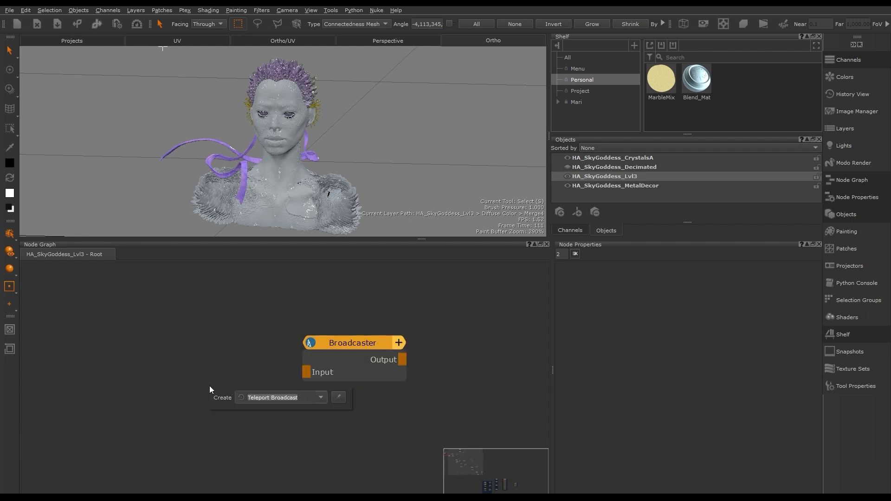
pyautogui.write('rec')
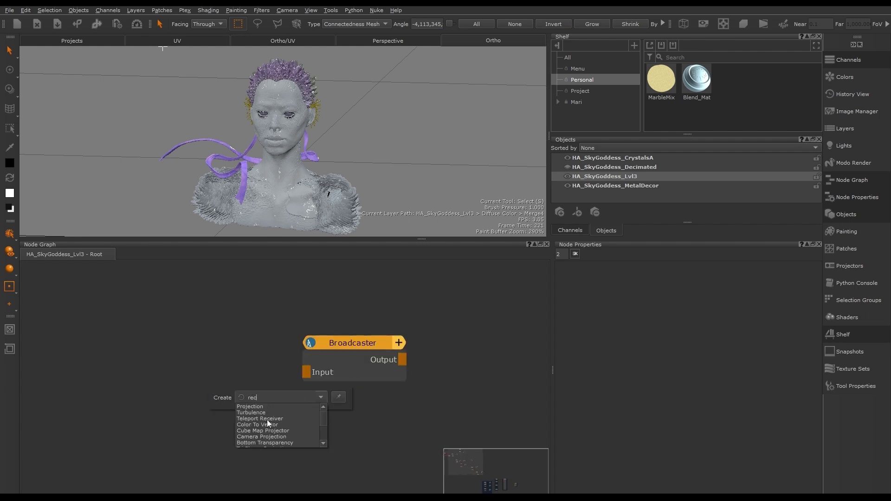
pyautogui.click(267, 419)
pyautogui.moveTo(355, 343); pyautogui.dragTo(219, 292)
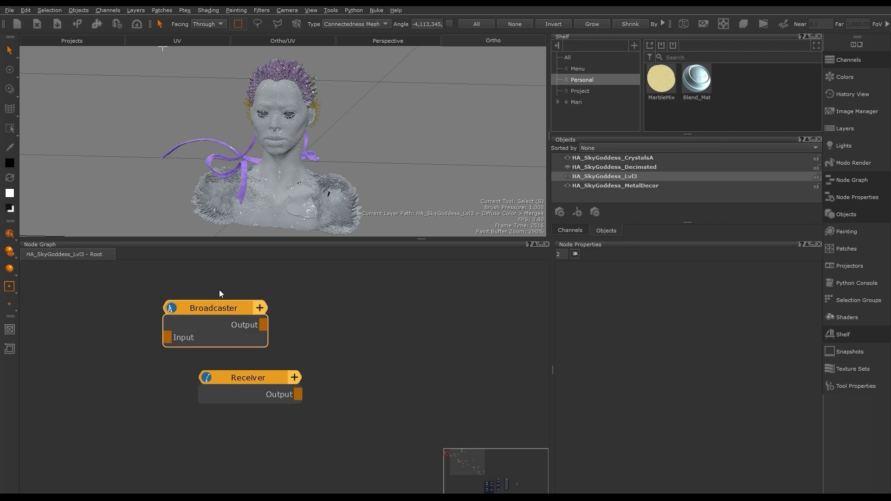
pyautogui.moveTo(252, 379); pyautogui.dragTo(358, 312)
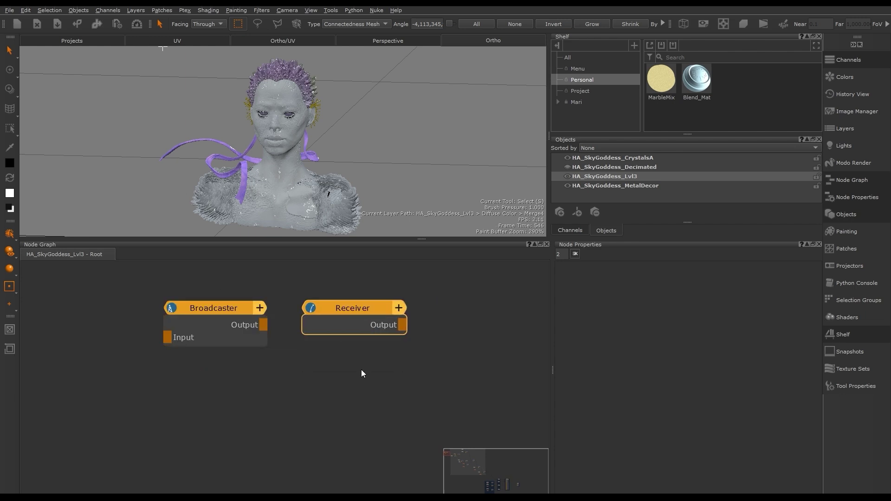
pyautogui.doubleClick(227, 307)
pyautogui.doubleClick(347, 305)
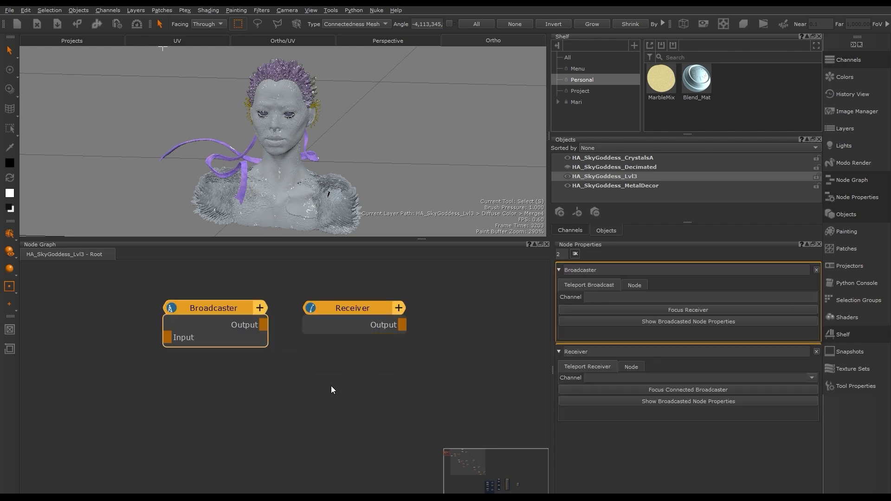
# - Move the Broadcaster beside the Body node and connect Body's output to its input
pyautogui.scroll(-6, 331, 386)
pyautogui.moveTo(73, 341); pyautogui.dragTo(410, 363)
pyautogui.moveTo(401, 393); pyautogui.dragTo(322, 342, button='middle')
pyautogui.scroll(2, 342, 359)
pyautogui.moveTo(353, 347); pyautogui.dragTo(213, 318)
pyautogui.moveTo(253, 331); pyautogui.dragTo(311, 315)
pyautogui.click(336, 297)
# - Name the Broadcaster's teleport channel BODY
pyautogui.click(697, 297)
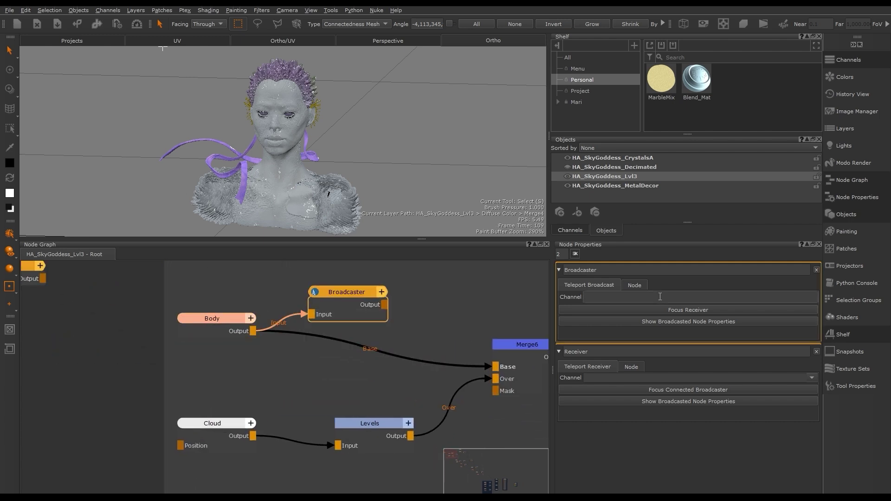
pyautogui.write('BODY')
pyautogui.press('Return')
pyautogui.moveTo(307, 347); pyautogui.dragTo(361, 366, button='middle')
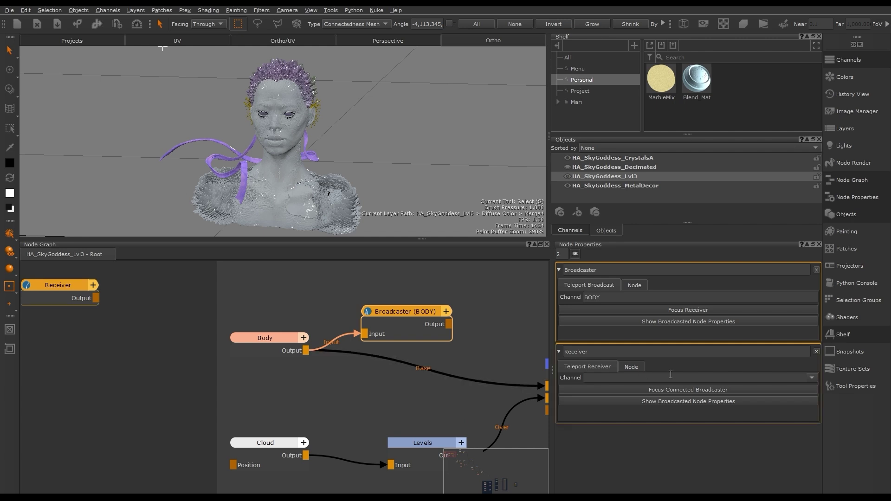
pyautogui.moveTo(121, 313); pyautogui.dragTo(151, 318, button='middle')
pyautogui.click(88, 291)
pyautogui.click(657, 296)
pyautogui.click(657, 305)
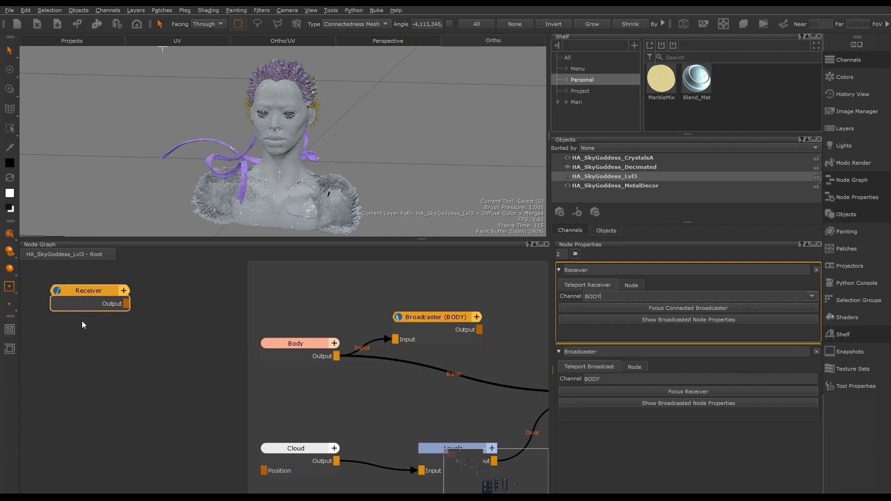
pyautogui.moveTo(89, 293); pyautogui.dragTo(303, 402)
pyautogui.click(407, 319)
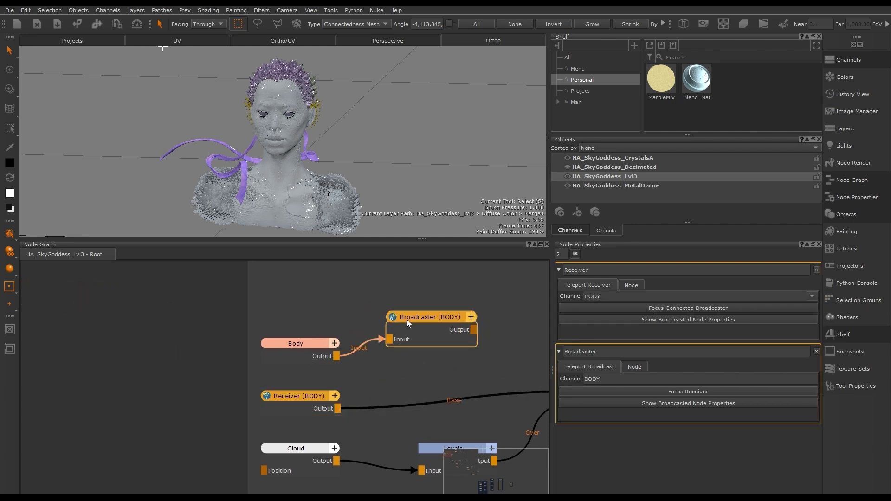
# - Move the Body node and its Broadcaster out of the backdrop into the empty area beside it
pyautogui.moveTo(473, 286); pyautogui.dragTo(304, 366)
pyautogui.moveTo(427, 321); pyautogui.dragTo(62, 320)
pyautogui.scroll(-3, 190, 359)
pyautogui.moveTo(263, 382); pyautogui.dragTo(299, 365)
pyautogui.scroll(-2, 166, 297)
pyautogui.moveTo(165, 297); pyautogui.dragTo(308, 309, button='middle')
pyautogui.click(308, 309)
pyautogui.moveTo(307, 308); pyautogui.dragTo(199, 360)
pyautogui.moveTo(260, 334); pyautogui.dragTo(103, 334)
pyautogui.click(136, 347)
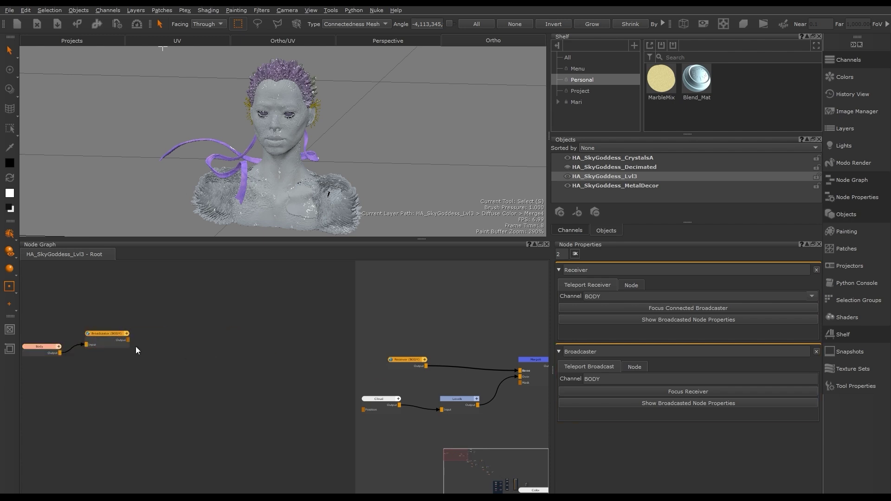
# - Preview the Broadcaster (BODY) node's output in the viewport
pyautogui.click(98, 334)
pyautogui.press('v')
pyautogui.click(410, 361)
pyautogui.click(325, 321)
pyautogui.moveTo(302, 318); pyautogui.dragTo(161, 303, button='middle')
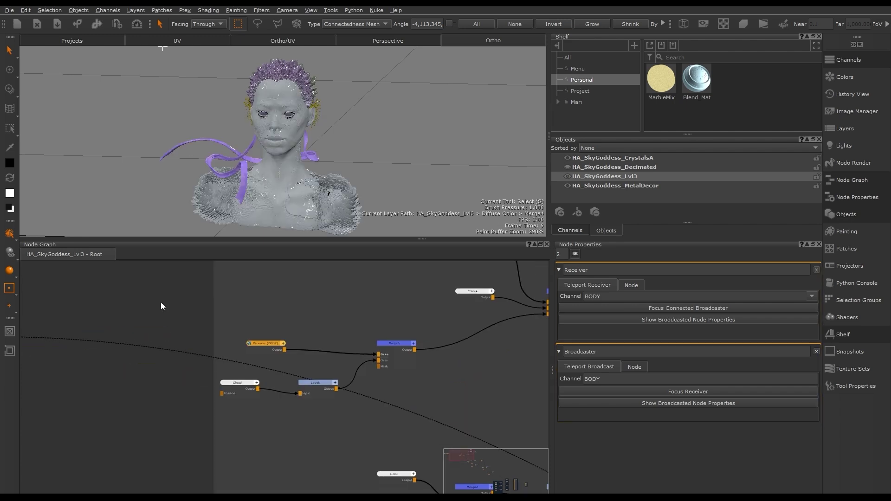
# - Paste copies of the fg whisp and BG whisp nodes below the relocated Body node
pyautogui.scroll(3, 418, 394)
pyautogui.moveTo(465, 446); pyautogui.dragTo(310, 425, button='middle')
pyautogui.moveTo(232, 347); pyautogui.dragTo(377, 493)
pyautogui.scroll(-3, 220, 291)
pyautogui.moveTo(139, 297); pyautogui.dragTo(308, 321, button='middle')
pyautogui.hotkey('ctrl', 'v')
pyautogui.scroll(4, 325, 343)
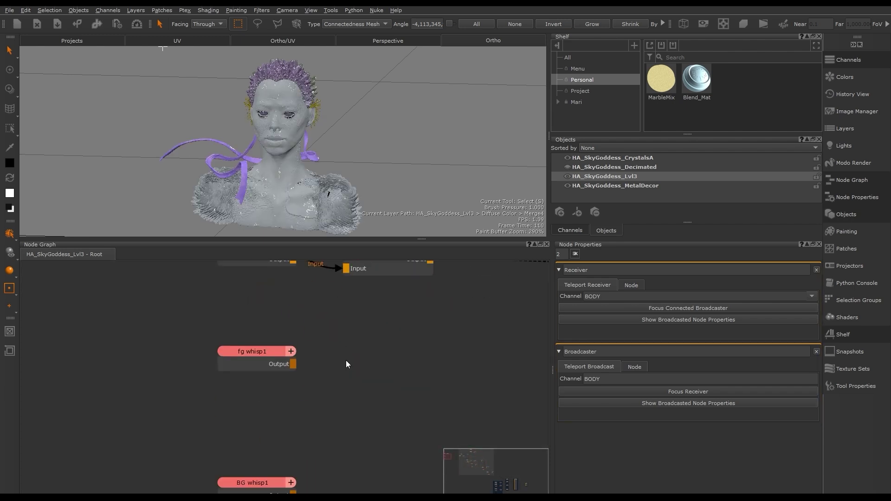
# - Create a Teleport Broadcast node beside fg whisp1 with the channel name FG WHISHP
pyautogui.press('Tab')
pyautogui.write('bro')
pyautogui.press('Return')
pyautogui.moveTo(257, 393); pyautogui.dragTo(343, 428)
pyautogui.click(621, 296)
pyautogui.write('FG WHISHP')
pyautogui.moveTo(374, 379); pyautogui.dragTo(412, 405)
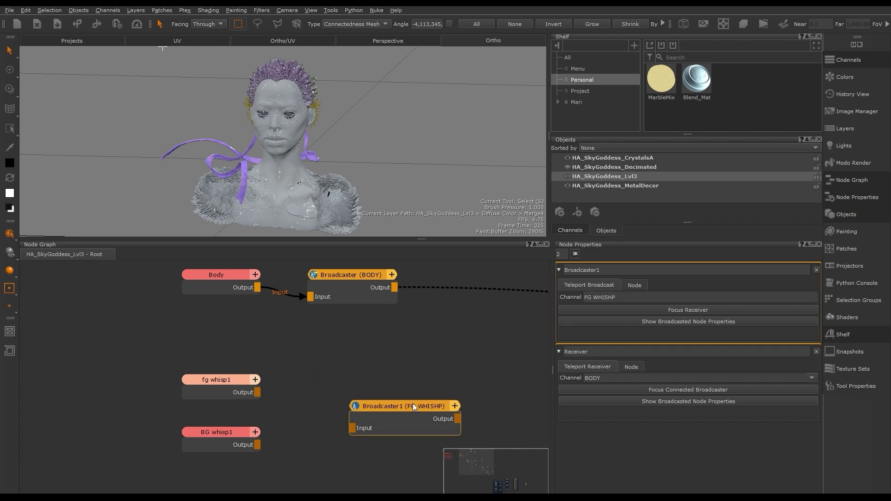
# - Connect fg whisp1 to Broadcaster1 and correct the channel name to FG WHISP
pyautogui.press('Delete')
pyautogui.moveTo(257, 393); pyautogui.dragTo(341, 402)
pyautogui.click(604, 298)
pyautogui.write('FG WHISP')
# - Connect BG whisp1 to a second Broadcaster placed beside it and name its channel BG WHISP
pyautogui.moveTo(363, 440); pyautogui.dragTo(343, 393, button='middle')
pyautogui.moveTo(238, 399); pyautogui.dragTo(348, 435)
pyautogui.moveTo(382, 413); pyautogui.dragTo(358, 386)
pyautogui.click(605, 297)
pyautogui.write('BG WHISP')
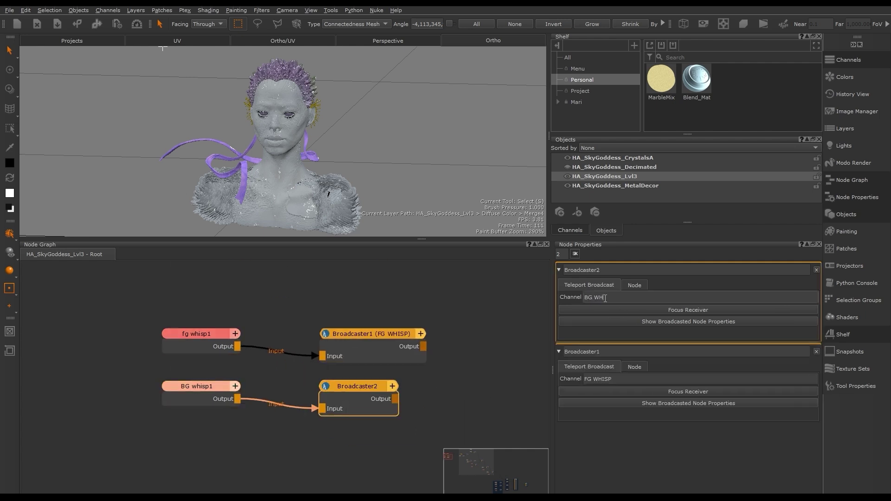
# - Create a Teleport Receiver between the original fg whisp and BG whisp nodes and set its channel to FG WHISP
pyautogui.moveTo(465, 418); pyautogui.dragTo(301, 365, button='middle')
pyautogui.press('Tab')
pyautogui.press('Return')
pyautogui.click(294, 328)
pyautogui.click(278, 366)
pyautogui.click(796, 296)
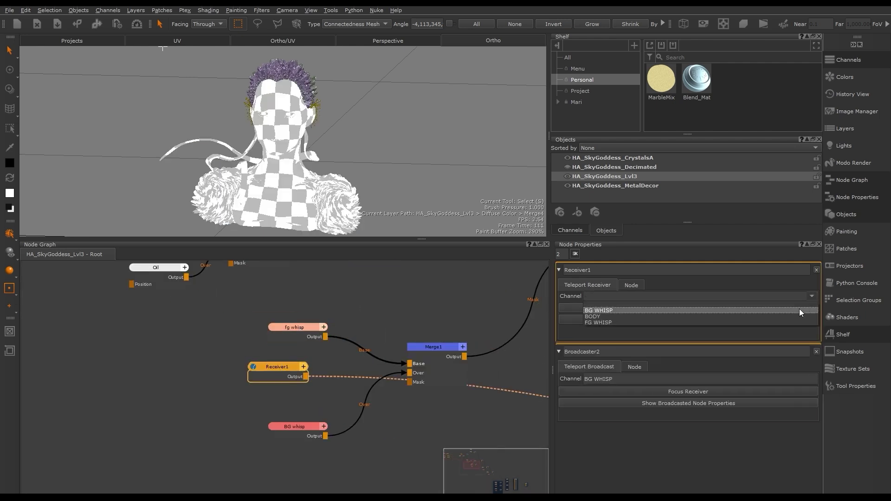
pyautogui.click(789, 323)
# - Connect the FG WHISP Receiver to Merge1's Base input and delete the original fg whisp node
pyautogui.moveTo(320, 377); pyautogui.dragTo(410, 364)
pyautogui.click(297, 327)
pyautogui.press('Delete')
pyautogui.moveTo(284, 367); pyautogui.dragTo(297, 347)
# - Feed Merge1's Over input from a second Receiver on channel BG WHISP and delete the original BG whisp node
pyautogui.click(775, 296)
pyautogui.click(771, 310)
pyautogui.moveTo(325, 416); pyautogui.dragTo(410, 373)
pyautogui.click(303, 430)
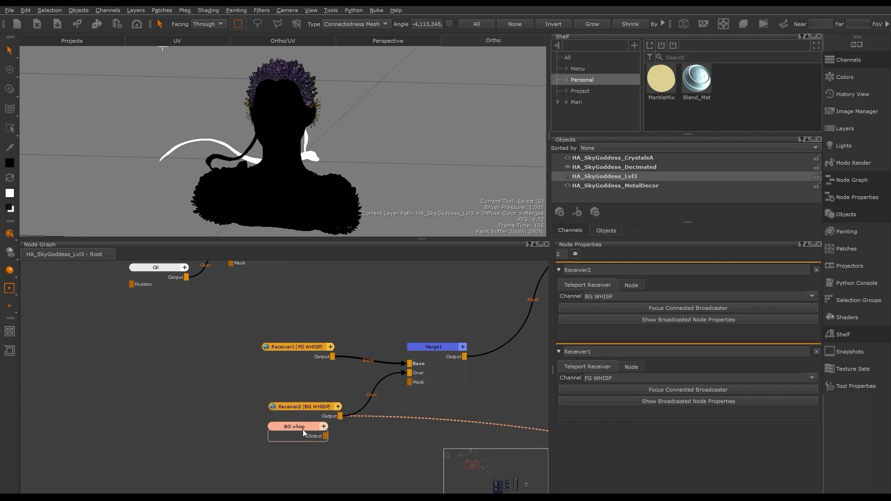
pyautogui.press('Delete')
# - Paste copies of the Eyes and Eye Lash nodes below BG whisp1 in the broadcaster area
pyautogui.click(250, 316)
pyautogui.hotkey('ctrl', 'x')
pyautogui.scroll(-5, 298, 365)
pyautogui.hotkey('ctrl', 'v')
pyautogui.scroll(5, 328, 330)
# - Create a Teleport Broadcast node for Eyes1 and name its channel EYES
pyautogui.press('Tab')
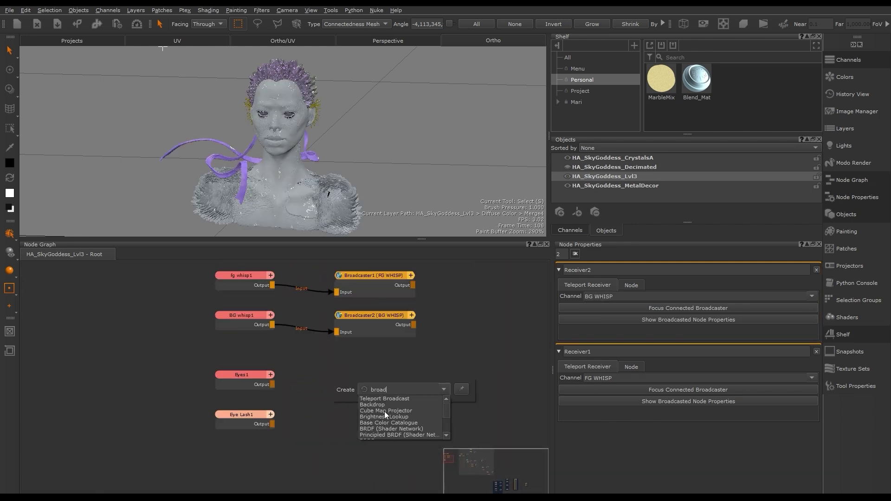
pyautogui.click(384, 400)
pyautogui.click(609, 299)
pyautogui.write('EYES')
# - Connect Eye Lash1 to another Broadcaster and name its channel EYE LASH
pyautogui.moveTo(273, 424); pyautogui.dragTo(336, 451)
pyautogui.click(606, 298)
pyautogui.write('EYE LASH')
# - Add a Backdrop behind the broadcaster nodes and name it Masks
pyautogui.press('Tab')
pyautogui.write('bac')
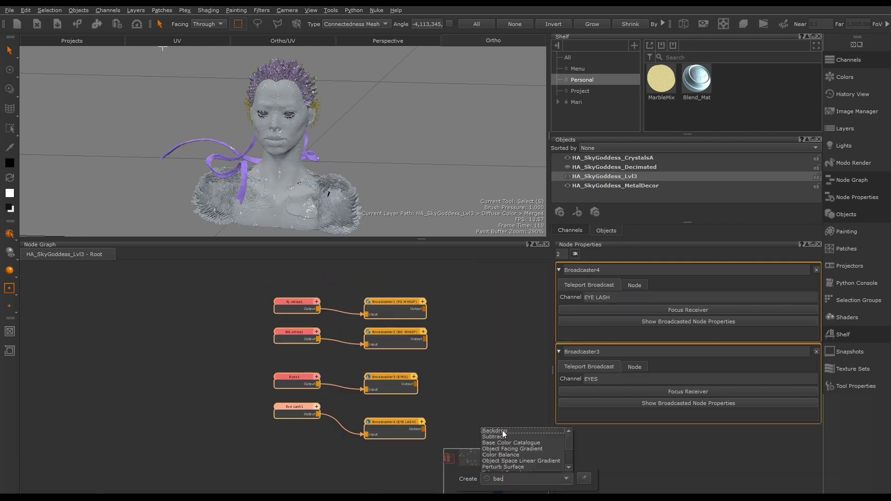
pyautogui.click(503, 433)
pyautogui.doubleClick(637, 299)
pyautogui.write('Masks')
# - Create a Teleport Receiver below Eyes, connect it to Merge3's Mask input in place of Eyes, and set its channel to EYES
pyautogui.scroll(5, 288, 433)
pyautogui.press('Tab')
pyautogui.press('Tab')
pyautogui.write('reciev')
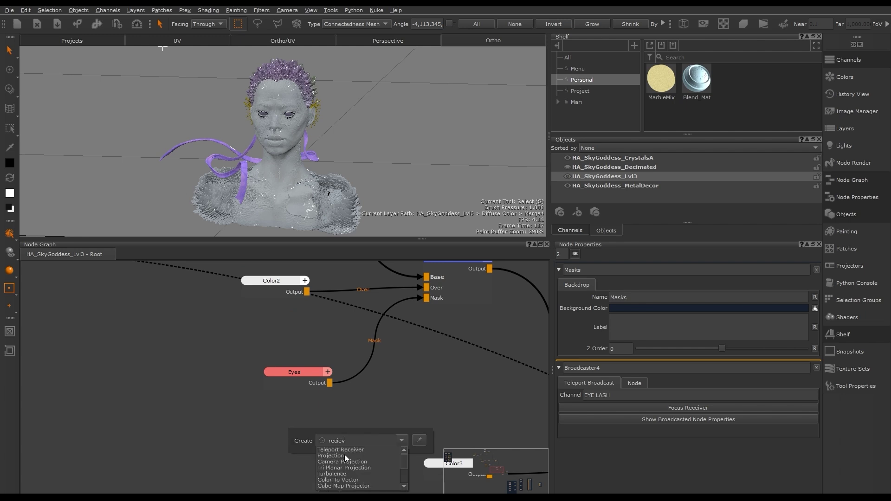
pyautogui.press('Return')
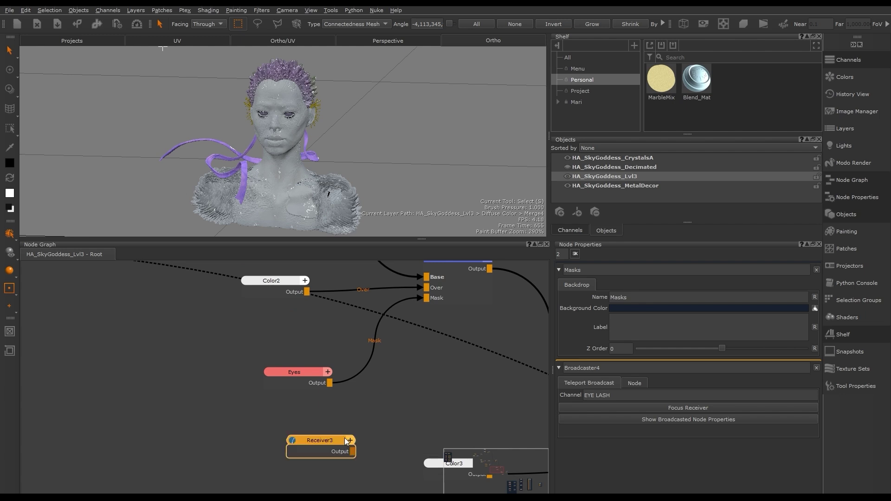
pyautogui.moveTo(332, 436); pyautogui.dragTo(309, 414)
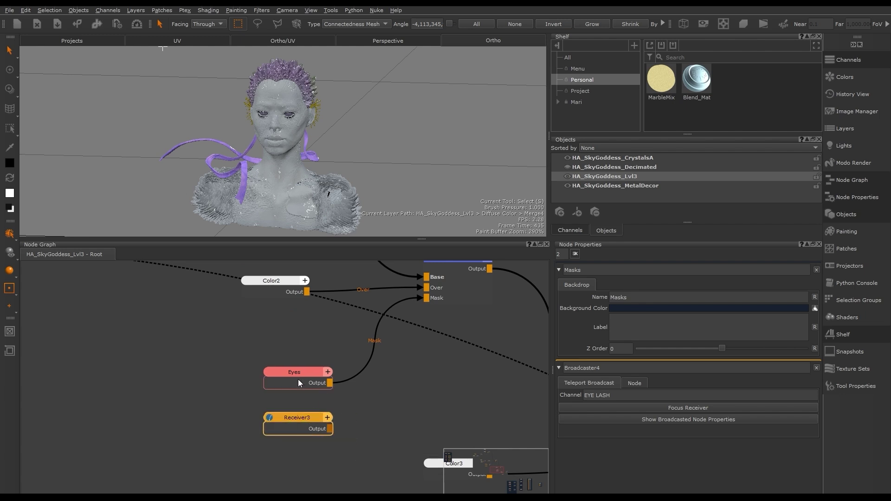
pyautogui.click(338, 381)
pyautogui.moveTo(339, 386); pyautogui.dragTo(330, 428)
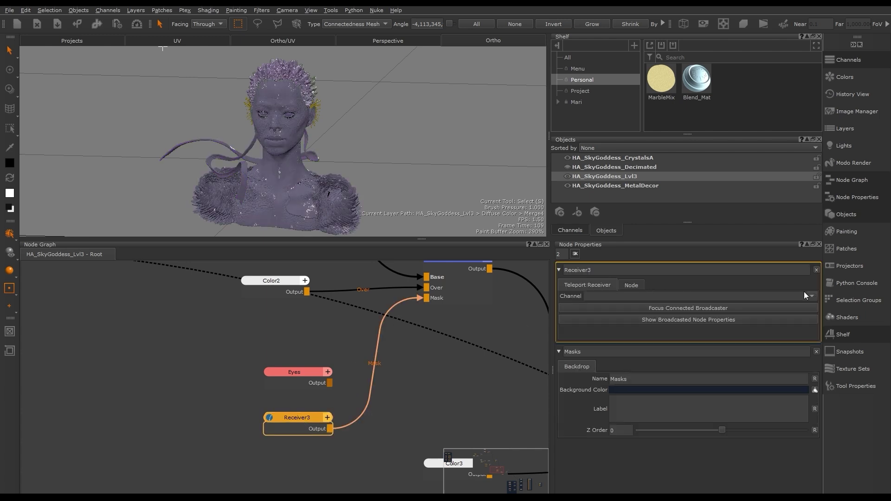
pyautogui.click(812, 295)
pyautogui.click(734, 331)
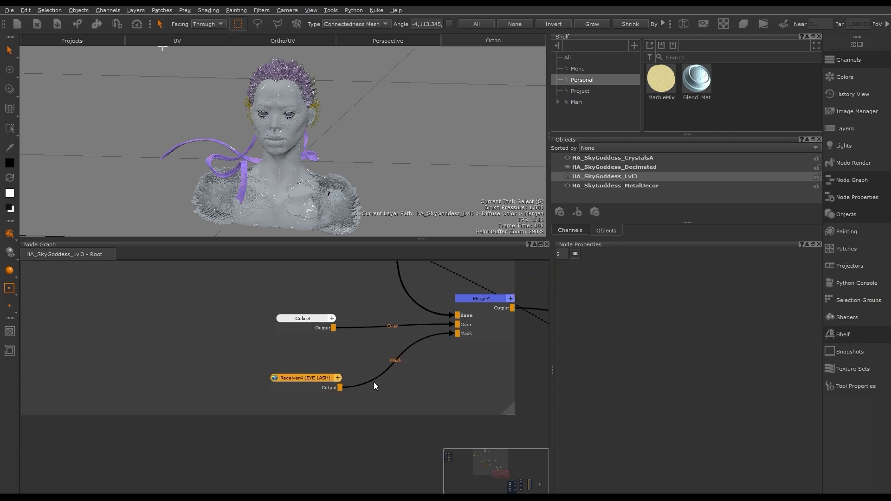
# - Create a Cloud node and place it beside Merge7 in an open area of the graph
pyautogui.moveTo(374, 383); pyautogui.dragTo(181, 350, button='middle')
pyautogui.press('Tab')
pyautogui.write('cloud')
pyautogui.press('Return')
pyautogui.moveTo(396, 412); pyautogui.dragTo(345, 442)
pyautogui.moveTo(430, 382); pyautogui.dragTo(427, 427)
pyautogui.moveTo(362, 388); pyautogui.dragTo(316, 299, button='middle')
pyautogui.click(269, 363)
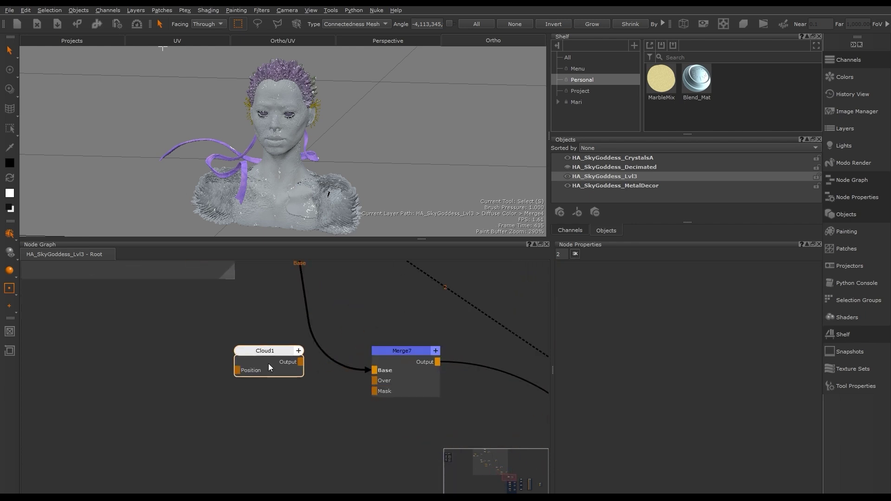
# - Connect Cloud1 to Merge7's Over input and set its size to 0.132
pyautogui.moveTo(268, 364); pyautogui.dragTo(246, 386)
pyautogui.moveTo(277, 385); pyautogui.dragTo(374, 380)
pyautogui.doubleClick(256, 372)
pyautogui.moveTo(672, 297); pyautogui.dragTo(640, 298)
# - Create a Teleport Receiver below Cloud1, connect it to Merge7's Mask input, and set its channel to EYES
pyautogui.click(315, 454)
pyautogui.press('Tab')
pyautogui.write('rec')
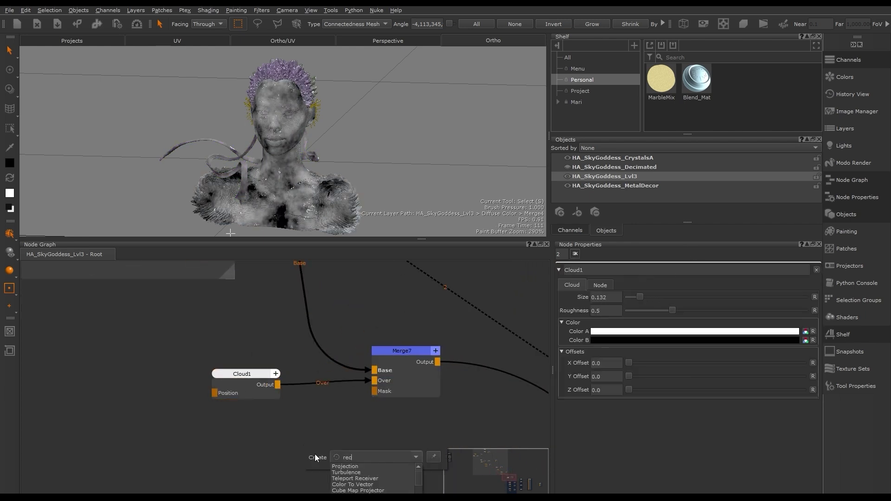
pyautogui.click(371, 479)
pyautogui.moveTo(346, 448); pyautogui.dragTo(299, 448)
pyautogui.moveTo(323, 454); pyautogui.dragTo(375, 391)
pyautogui.doubleClick(293, 443)
pyautogui.click(811, 296)
pyautogui.click(626, 311)
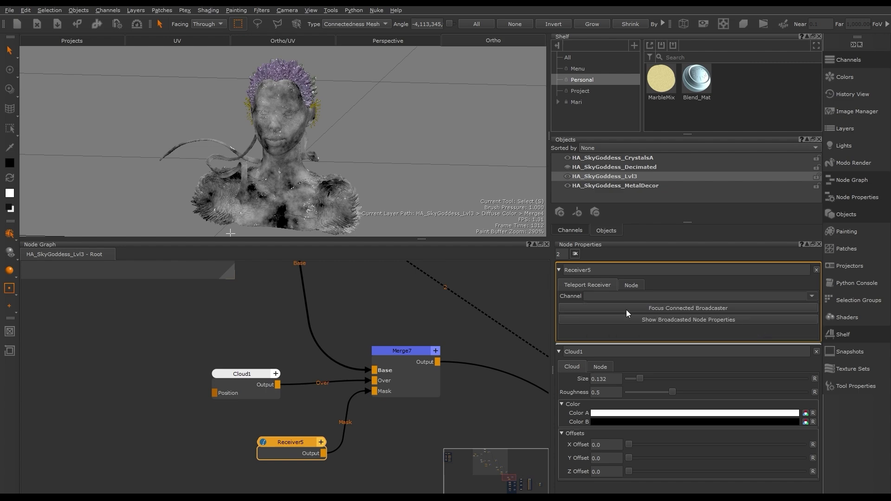
# - Set Cloud1's Color A to a pale cream and increase its size slightly
pyautogui.scroll(6, 354, 173)
pyautogui.keyDown('alt'); pyautogui.moveTo(260, 140); pyautogui.dragTo(276, 195, button='middle'); pyautogui.keyUp('alt')
pyautogui.doubleClick(240, 387)
pyautogui.click(687, 332)
pyautogui.click(702, 275)
pyautogui.click(541, 176)
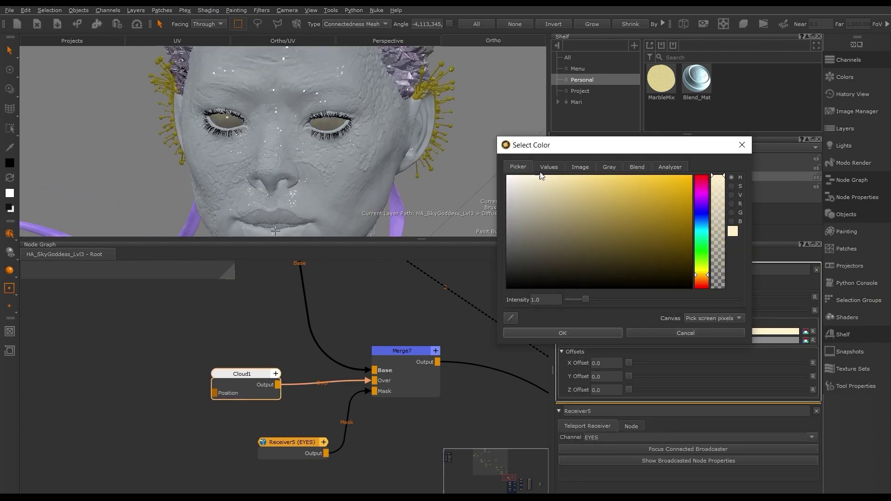
pyautogui.moveTo(540, 173); pyautogui.dragTo(528, 173)
pyautogui.click(562, 333)
pyautogui.moveTo(639, 297); pyautogui.dragTo(642, 296)
pyautogui.click(575, 254)
# - Focus the broadcaster connected to Receiver5 (EYES) and move the Eyes1 node slightly away from Broadcaster3
pyautogui.scroll(1, 300, 445)
pyautogui.moveTo(301, 444); pyautogui.dragTo(336, 374, button='middle')
pyautogui.click(336, 375)
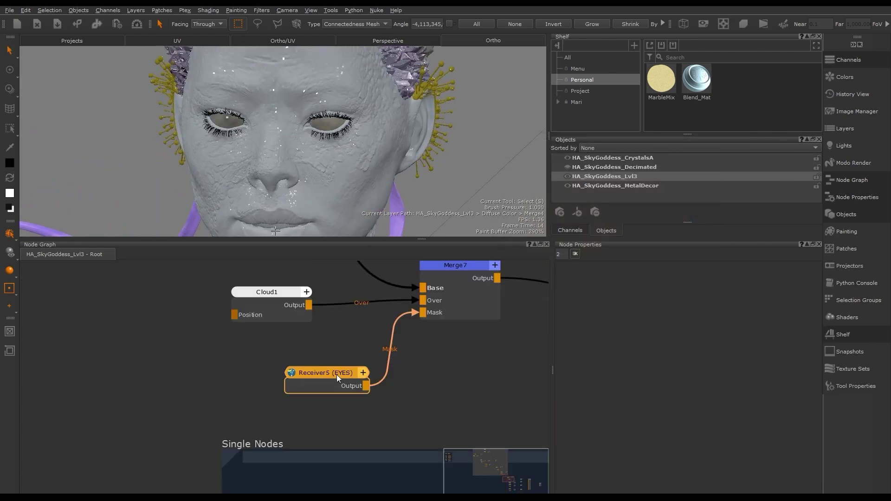
pyautogui.doubleClick(336, 375)
pyautogui.click(712, 307)
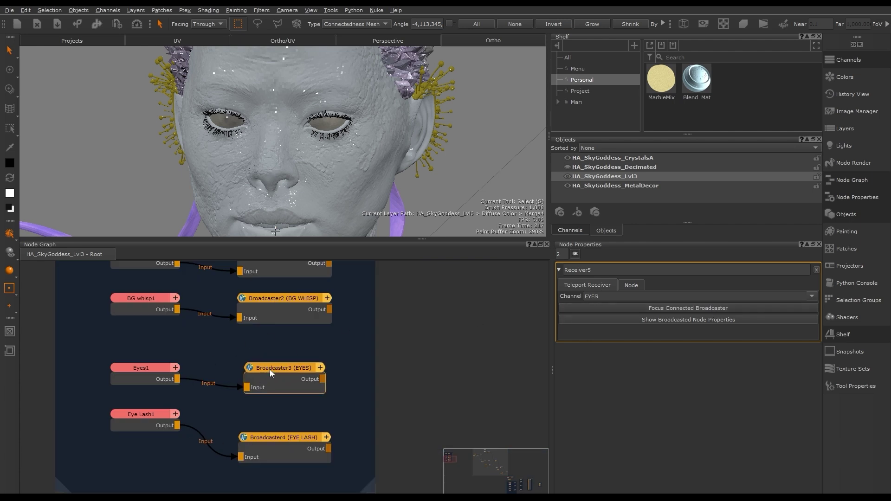
pyautogui.click(149, 373)
pyautogui.moveTo(149, 373); pyautogui.dragTo(126, 350)
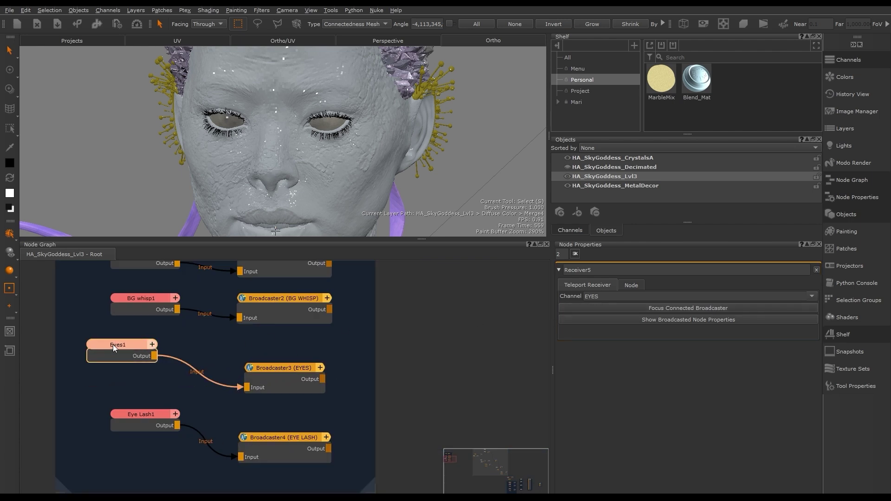
# - Focus Receiver3 and Receiver5 in turn from the Broadcaster3 (EYES) properties
pyautogui.doubleClick(292, 371)
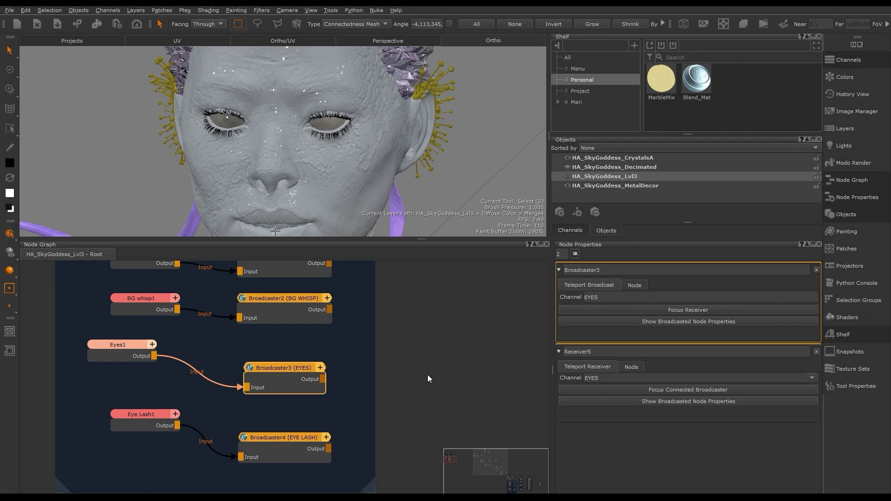
pyautogui.click(712, 311)
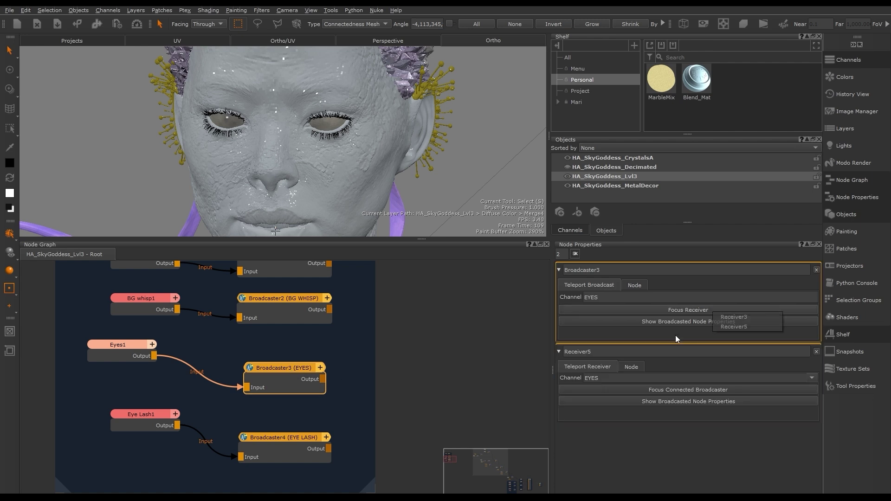
pyautogui.click(762, 318)
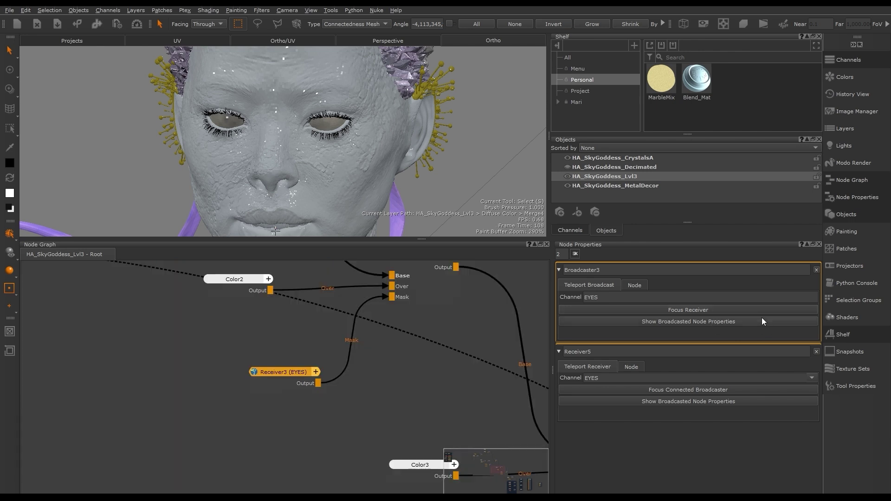
pyautogui.moveTo(403, 364); pyautogui.dragTo(339, 418, button='middle')
pyautogui.scroll(-1, 340, 419)
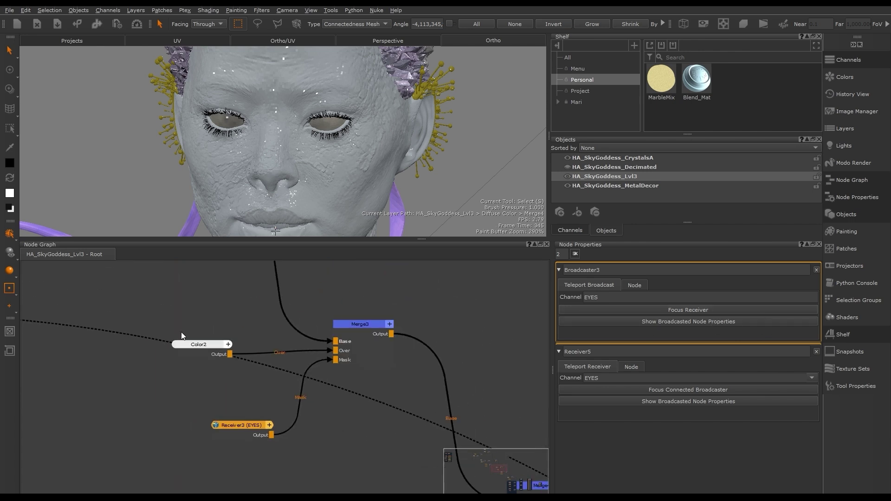
pyautogui.click(808, 310)
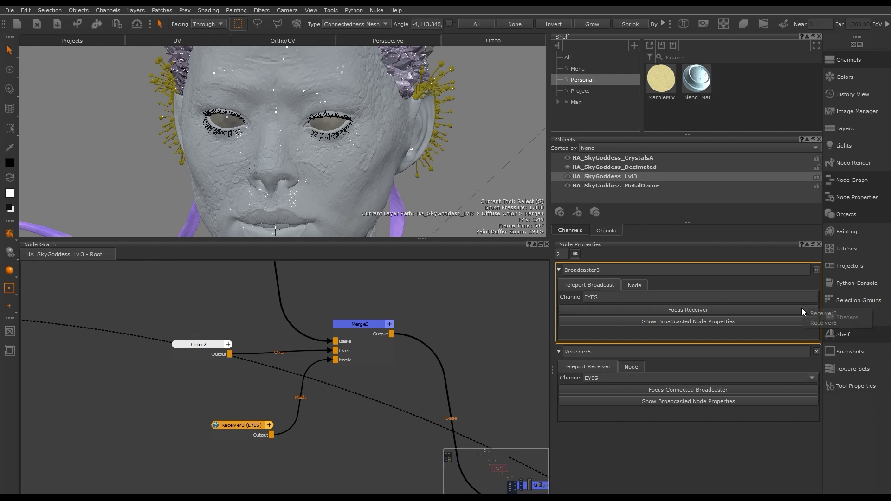
pyautogui.click(823, 323)
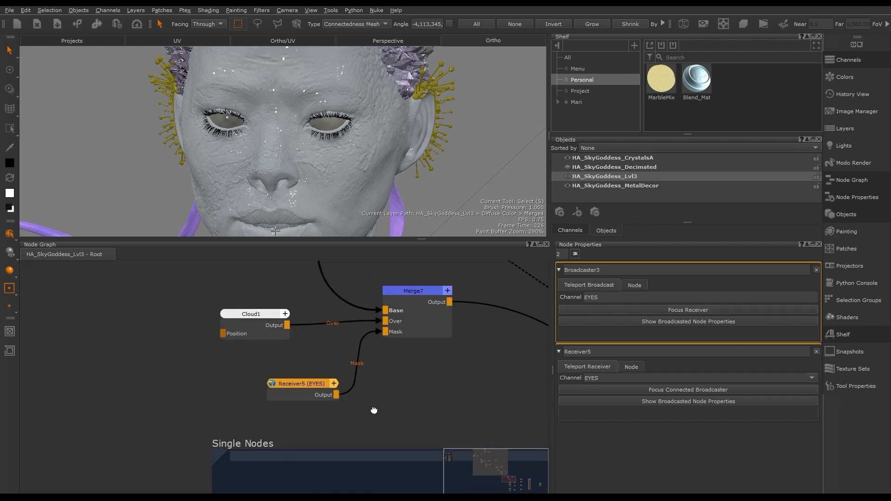
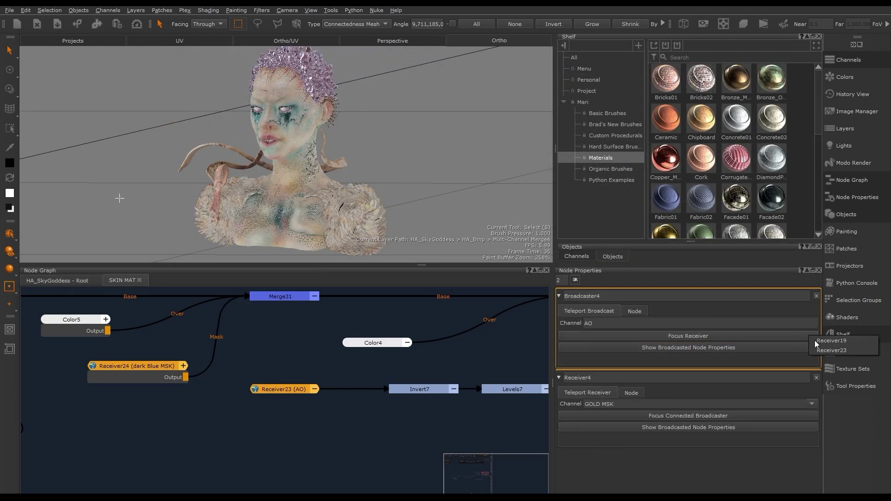
# - Focus Receiver19 from the AO broadcaster and examine the overall layout of the HA_SkyGoddess root graph
pyautogui.click(817, 342)
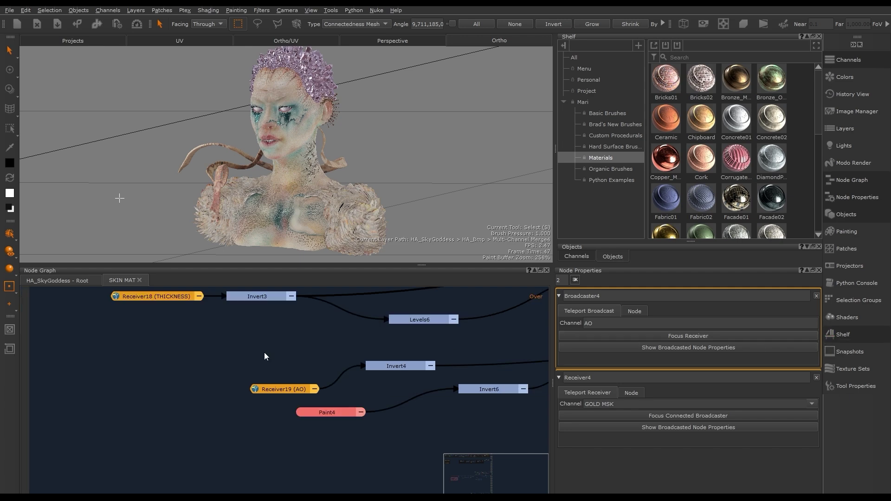
pyautogui.scroll(-6, 435, 356)
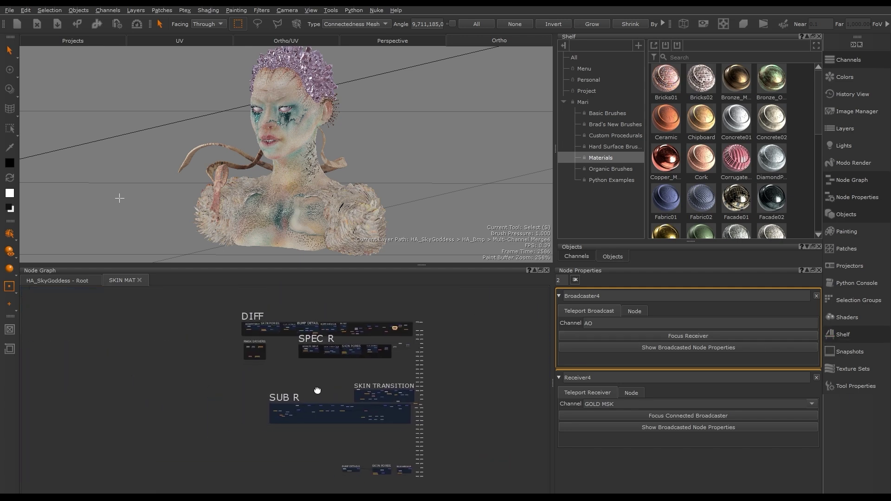
pyautogui.click(81, 277)
pyautogui.scroll(-8, 385, 337)
pyautogui.scroll(8, 226, 383)
pyautogui.scroll(-3, 315, 381)
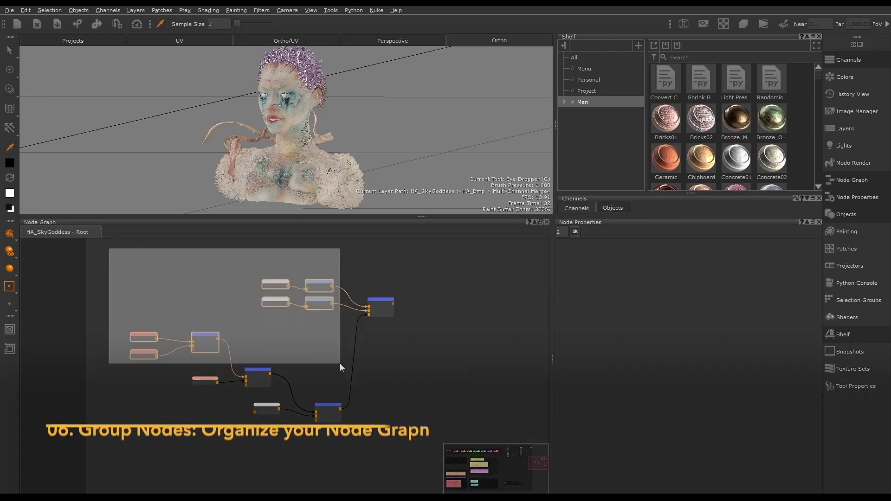
# - Select the whole cluster of connected paint, color and merge nodes and add a Backdrop around it
pyautogui.moveTo(340, 363); pyautogui.dragTo(423, 425)
pyautogui.press('Tab')
pyautogui.write('bac')
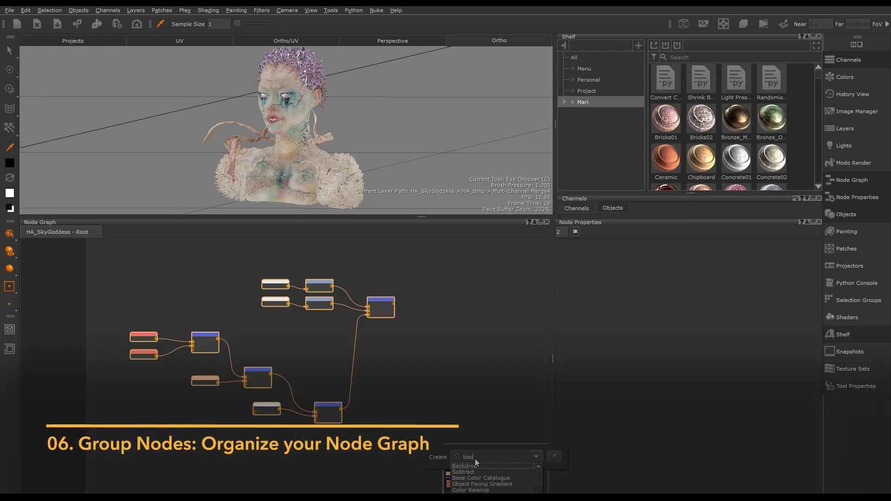
pyautogui.press('Return')
# - Name the new backdrop Details and set its background color to a semi-transparent purple
pyautogui.doubleClick(366, 274)
pyautogui.doubleClick(750, 276)
pyautogui.write('Detials')
pyautogui.press('BackSpace')
pyautogui.press('BackSpace')
pyautogui.press('BackSpace')
pyautogui.press('BackSpace')
pyautogui.moveTo(381, 302); pyautogui.dragTo(408, 302)
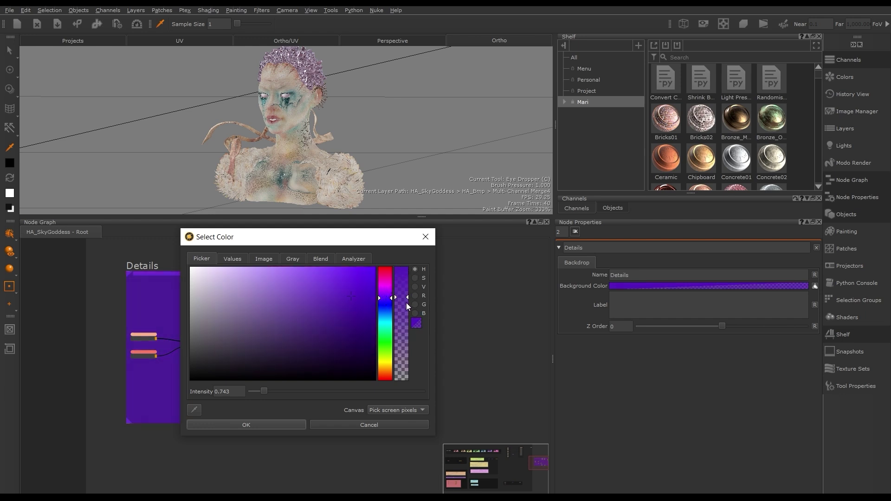
pyautogui.click(281, 425)
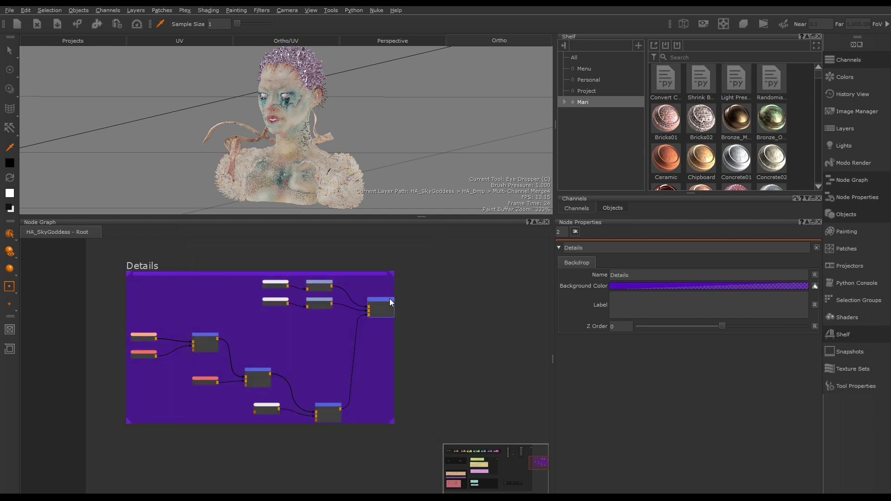
# - Select the Details backdrop with all its nodes and collapse them into a Group node
pyautogui.moveTo(443, 262); pyautogui.dragTo(121, 439)
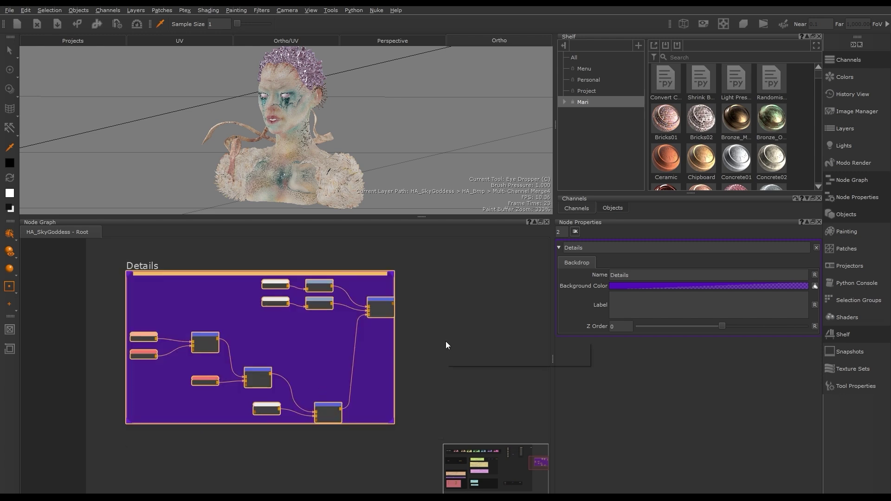
pyautogui.press('Tab')
pyautogui.write('group')
pyautogui.press('Down')
pyautogui.press('Return')
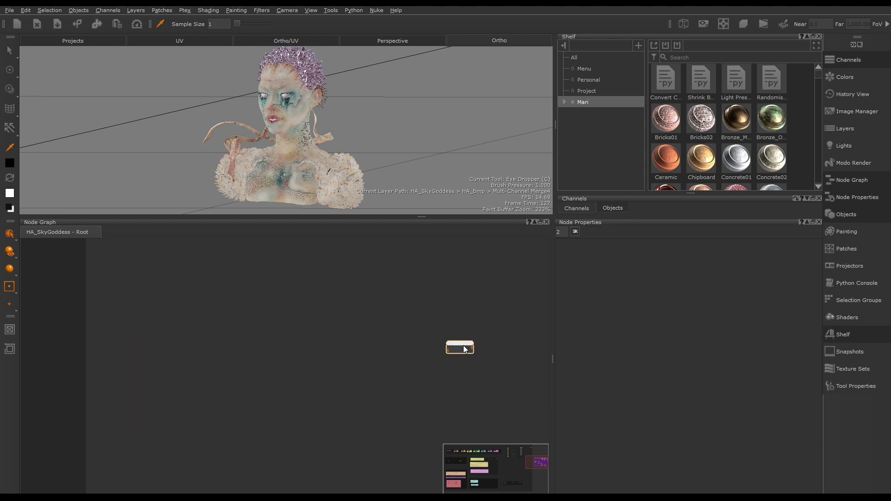
# - Open the Group's contents and expose the Hue Shift and Saturation Scale knobs of the HSV node
pyautogui.scroll(3, 341, 344)
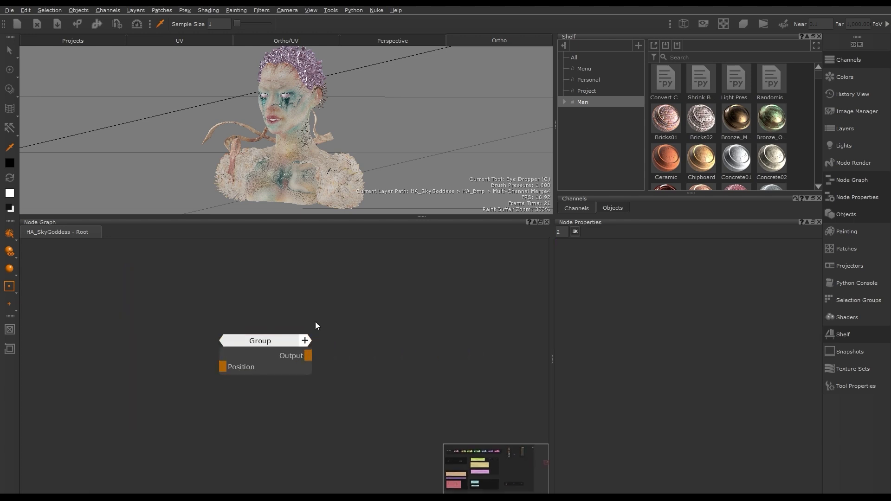
pyautogui.doubleClick(255, 343)
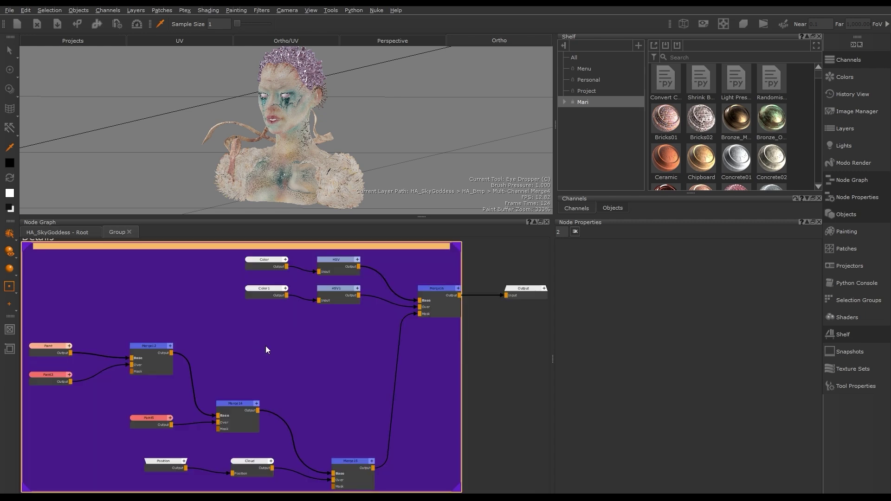
pyautogui.scroll(-2, 459, 333)
pyautogui.moveTo(480, 342); pyautogui.dragTo(474, 347, button='middle')
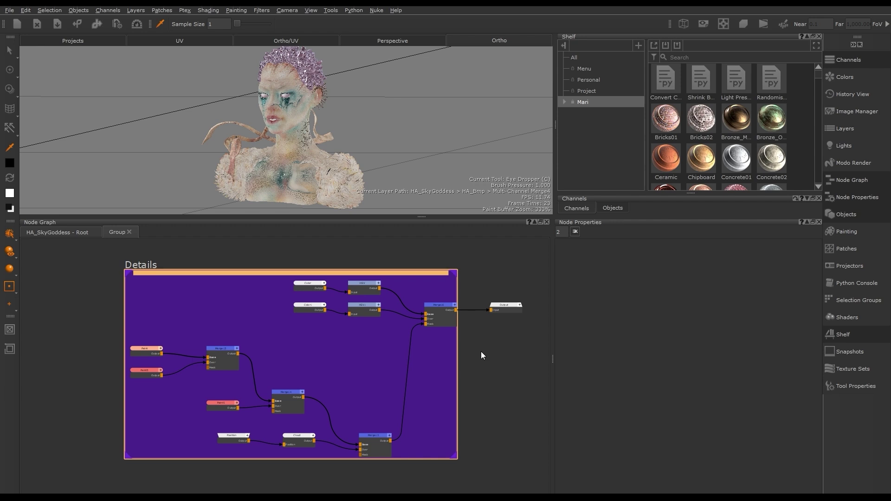
pyautogui.click(290, 350)
pyautogui.click(368, 284)
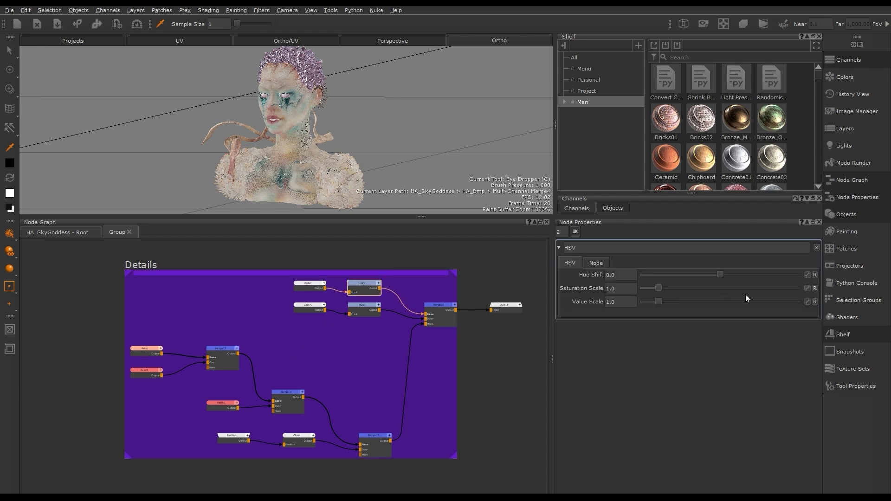
pyautogui.click(807, 275)
pyautogui.click(807, 288)
# - Expose HSV1's Hue Shift and Saturation Scale and Cloud's Size, and open the Group's properties in the root graph
pyautogui.click(364, 304)
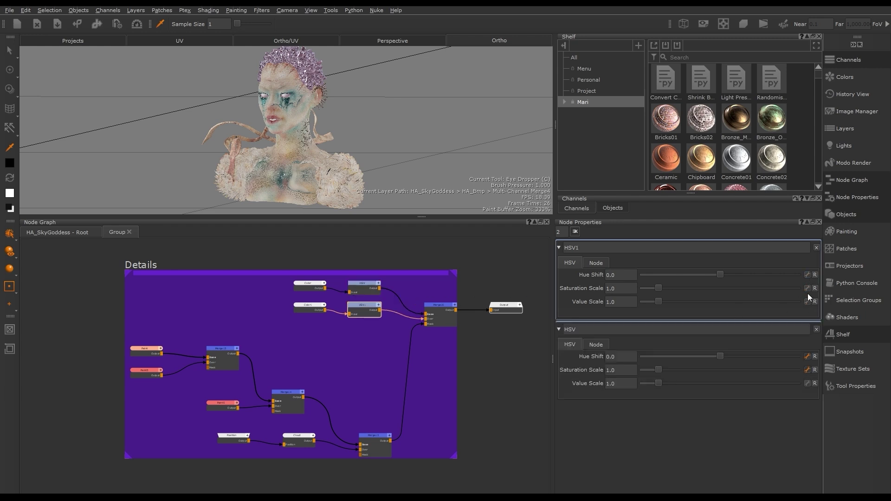
pyautogui.click(297, 437)
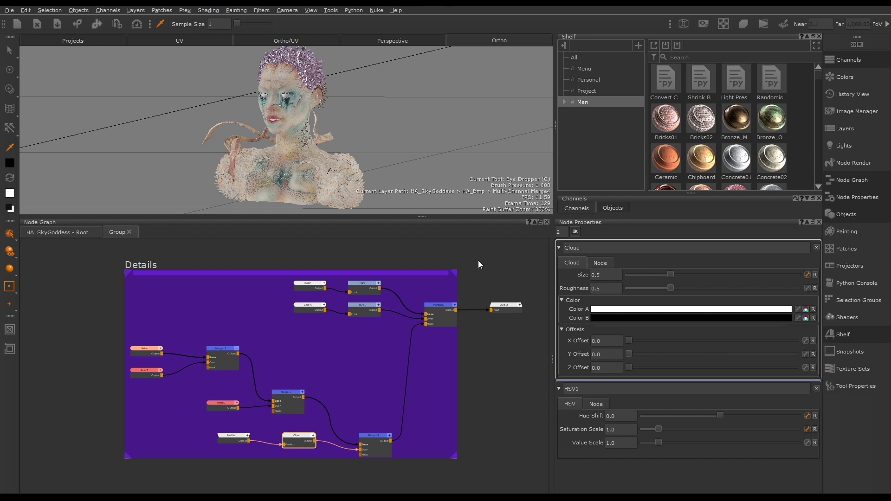
pyautogui.click(49, 231)
pyautogui.click(242, 337)
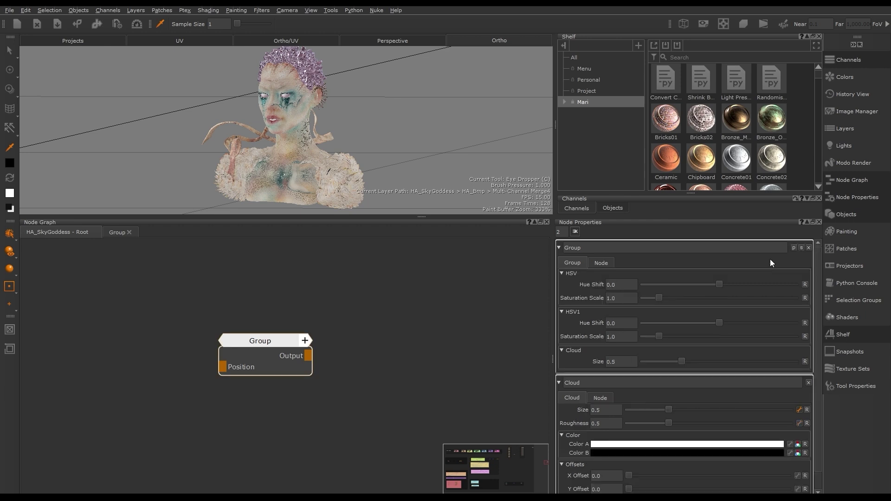
# - Rename the Group's exposed Hue Shift knobs to Base Hue Shift for HSV and Over Hue Shift for HSV1
pyautogui.click(796, 247)
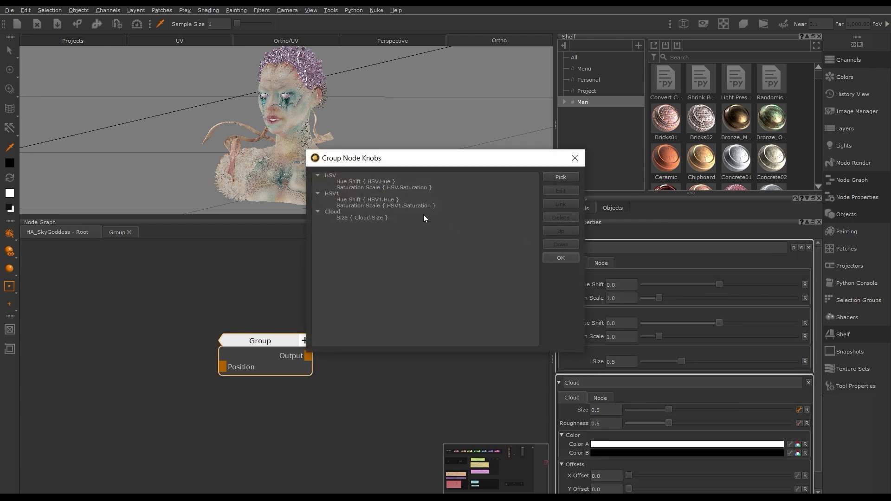
pyautogui.doubleClick(363, 182)
pyautogui.press('Home')
pyautogui.write('Base')
pyautogui.click(426, 272)
pyautogui.doubleClick(332, 199)
pyautogui.press('Home')
pyautogui.write('Over')
pyautogui.press('Return')
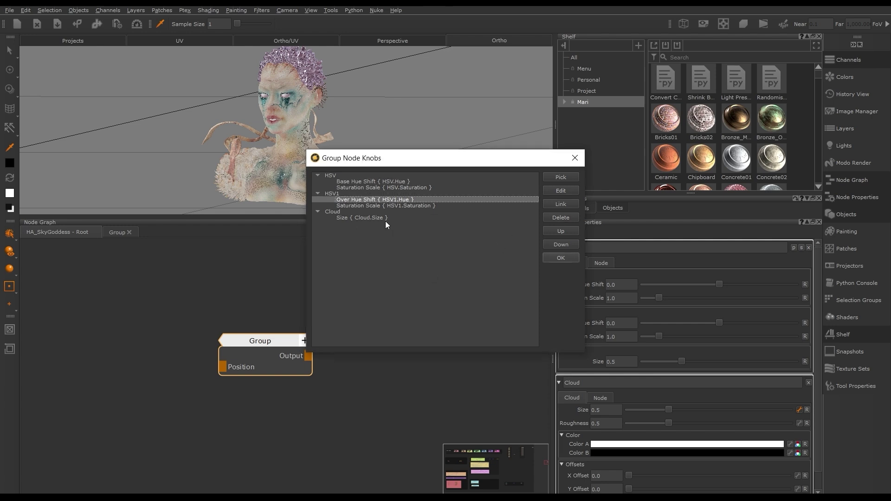
# - Rename the Cloud's exposed Size knob to Breakup Size, accept the knob changes and rename the Group node as Details
pyautogui.doubleClick(352, 218)
pyautogui.press('Home')
pyautogui.write('Breakup')
pyautogui.press('Return')
pyautogui.click(561, 257)
pyautogui.doubleClick(596, 251)
pyautogui.write('Details')
pyautogui.press('Return')
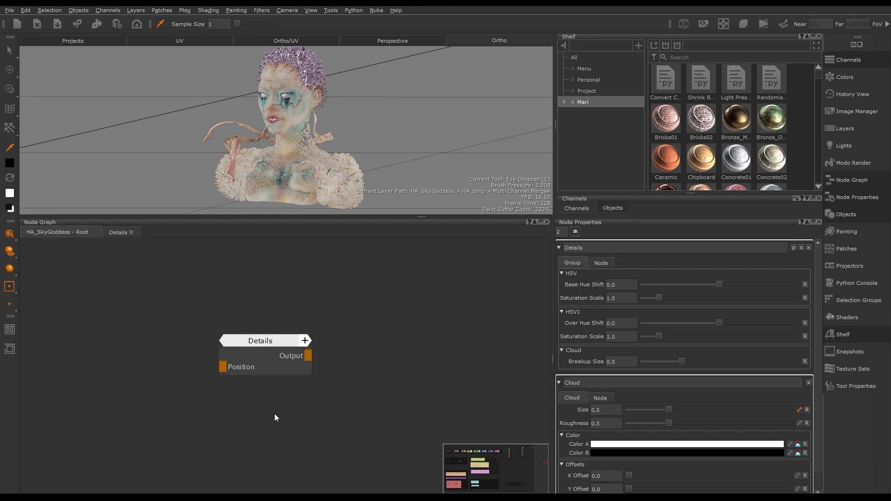
# - View the Details group's export and conversion options, and export the group with Export Nodes
pyautogui.click(603, 263)
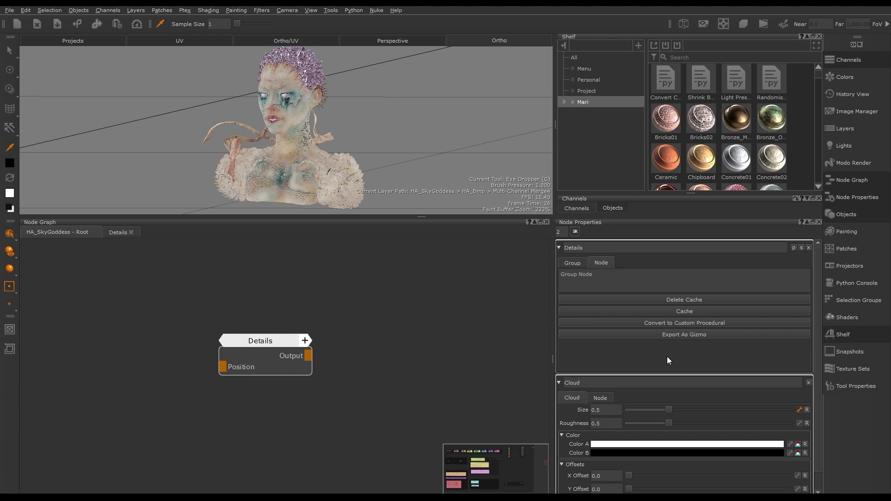
pyautogui.click(716, 322)
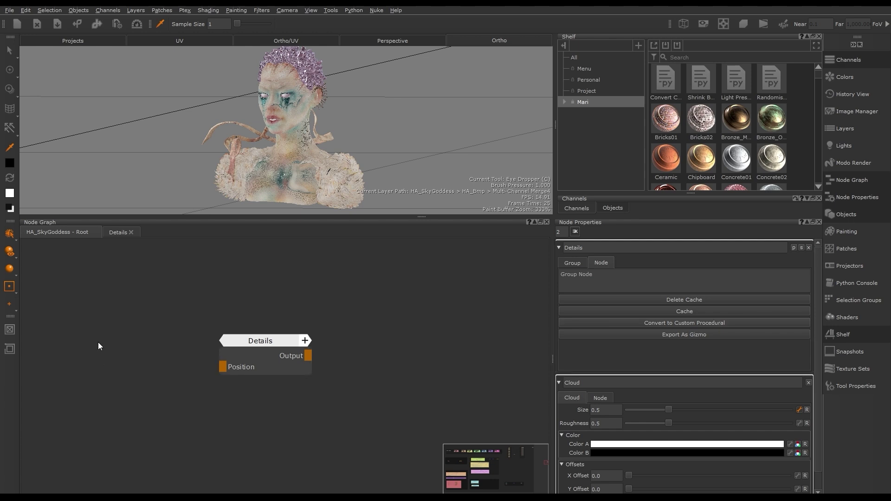
pyautogui.rightClick(280, 344)
pyautogui.moveTo(288, 374)
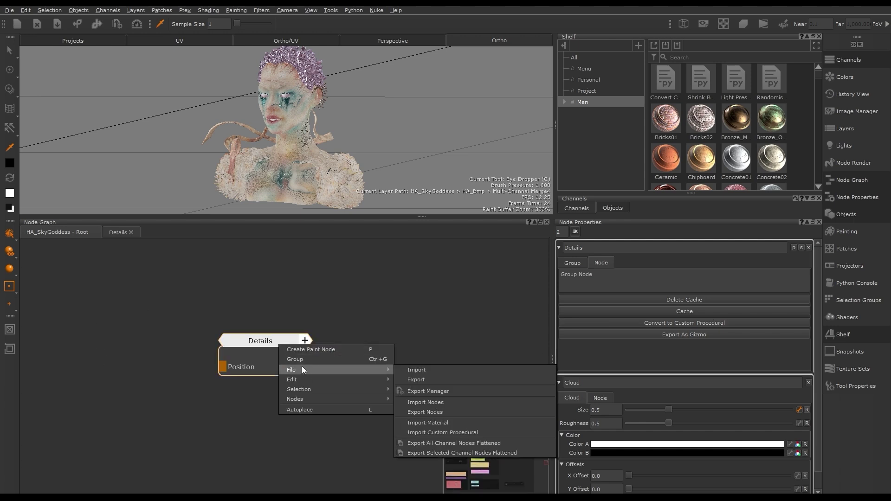
pyautogui.click(433, 411)
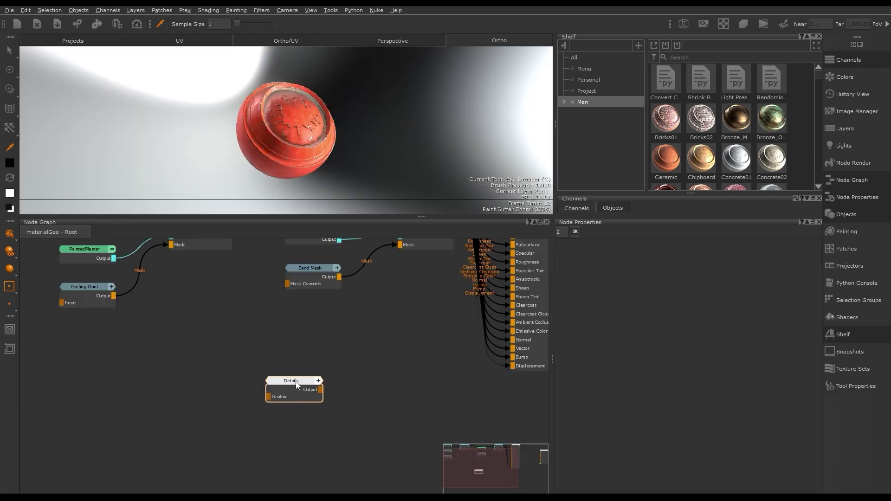
# - Open the imported Details group in the materialGeo project to examine its nodes, and return to the root graph
pyautogui.doubleClick(296, 382)
pyautogui.scroll(-4, 299, 381)
pyautogui.moveTo(293, 385)
pyautogui.mouseDown(button='middle')
pyautogui.moveTo(316, 399)
pyautogui.moveTo(298, 379)
pyautogui.mouseUp(button='middle')
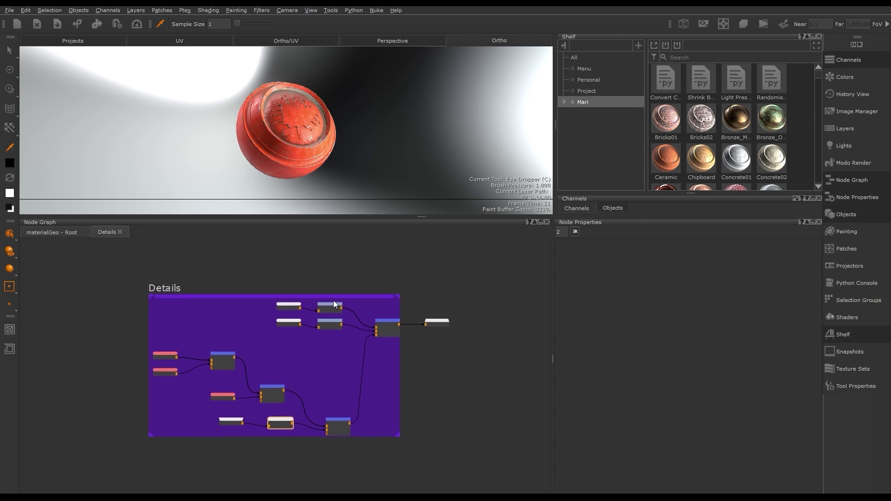
pyautogui.click(48, 234)
pyautogui.click(391, 354)
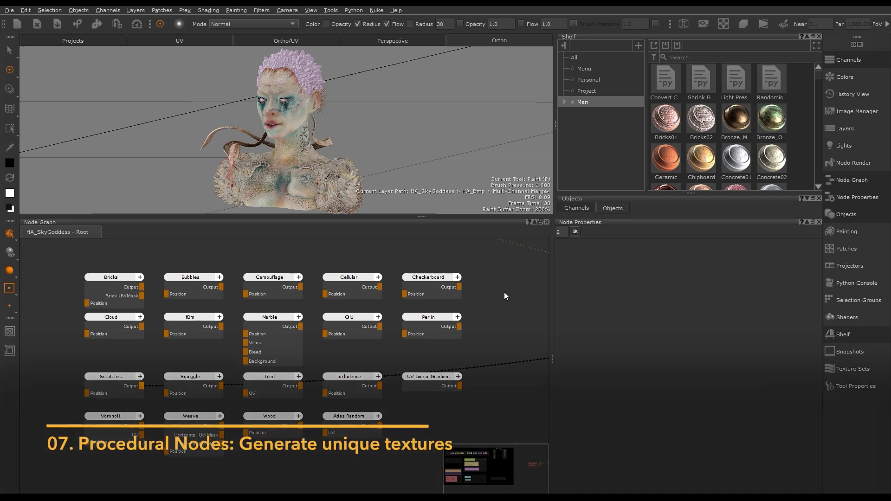
# - Preview the Cloud, Cellular and Scratches procedural nodes on the bust model one after another
pyautogui.click(100, 317)
pyautogui.press('v')
pyautogui.click(363, 278)
pyautogui.press('v')
pyautogui.click(360, 312)
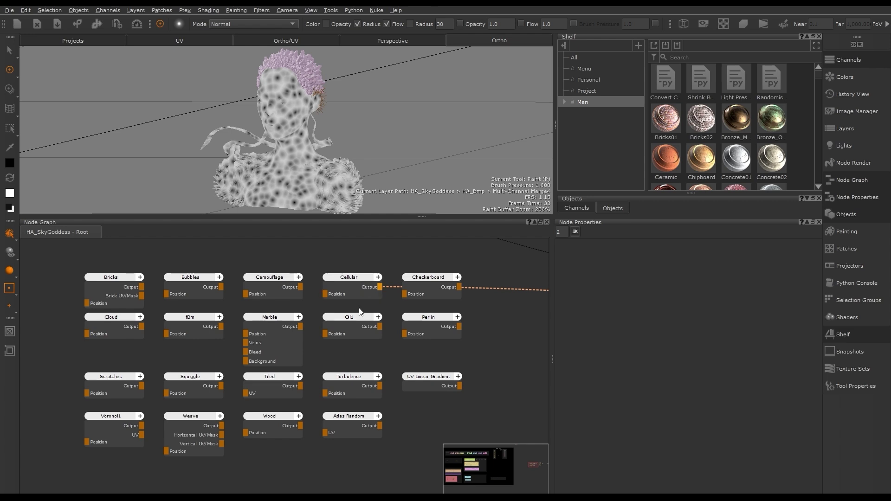
pyautogui.click(116, 378)
pyautogui.press('v')
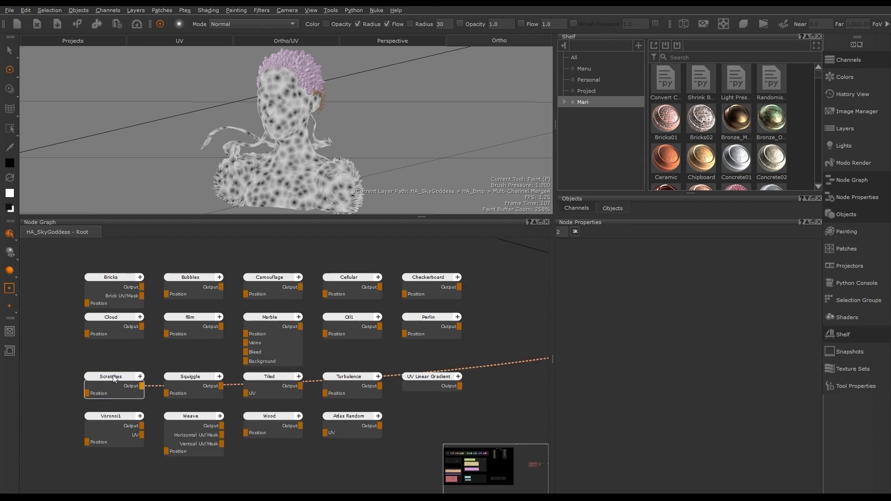
# - Create an Object Space Linear Gradient node beside Atlas Random and view its output on the model
pyautogui.moveTo(471, 421); pyautogui.dragTo(452, 388, button='middle')
pyautogui.click(452, 388)
pyautogui.press('Tab')
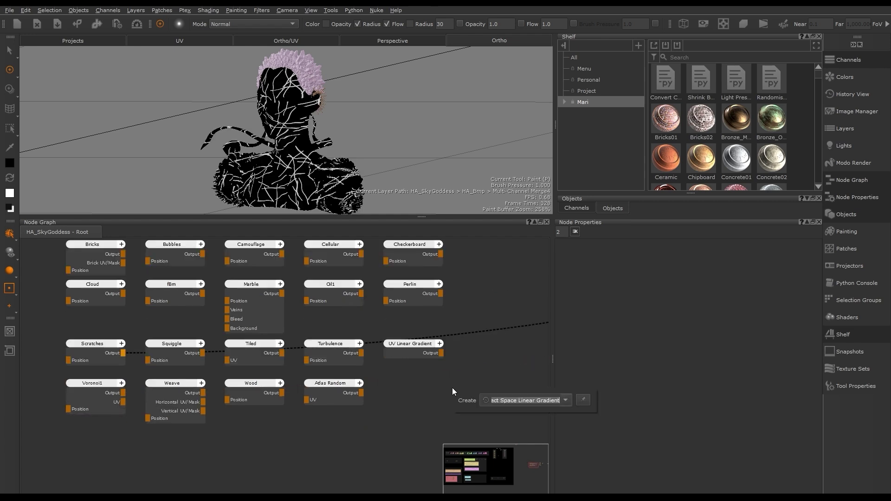
pyautogui.press('BackSpace')
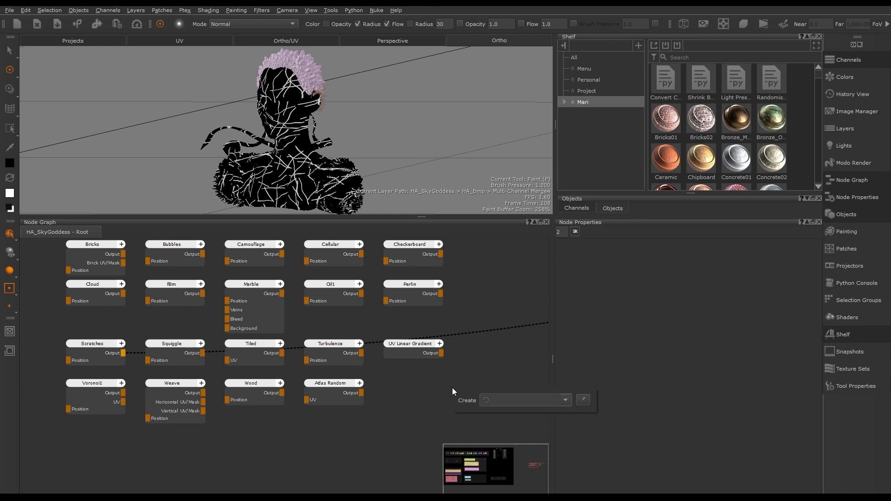
pyautogui.write('object')
pyautogui.press('Return')
pyautogui.press('v')
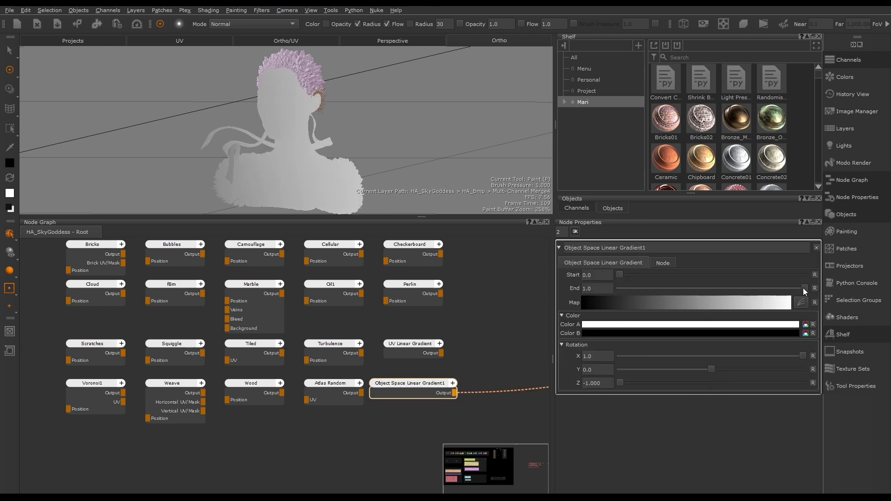
# - Create a Custom Procedural node below the procedural nodes, and open its properties and its internal graph
pyautogui.click(316, 463)
pyautogui.moveTo(316, 464); pyautogui.dragTo(347, 345, button='middle')
pyautogui.press('Tab')
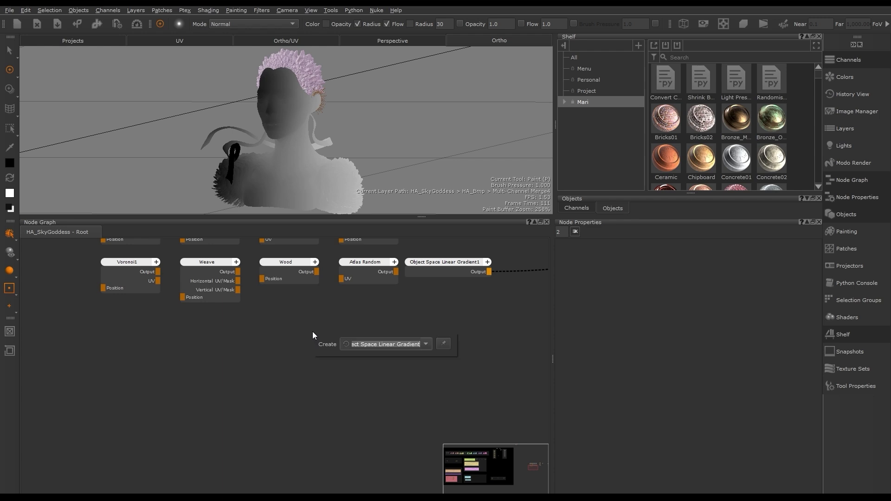
pyautogui.write('custom procedural')
pyautogui.press('Return')
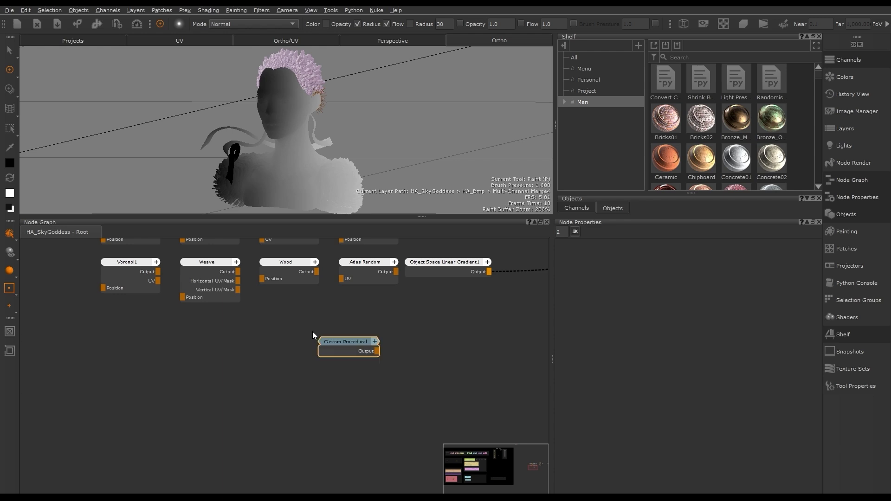
pyautogui.doubleClick(346, 343)
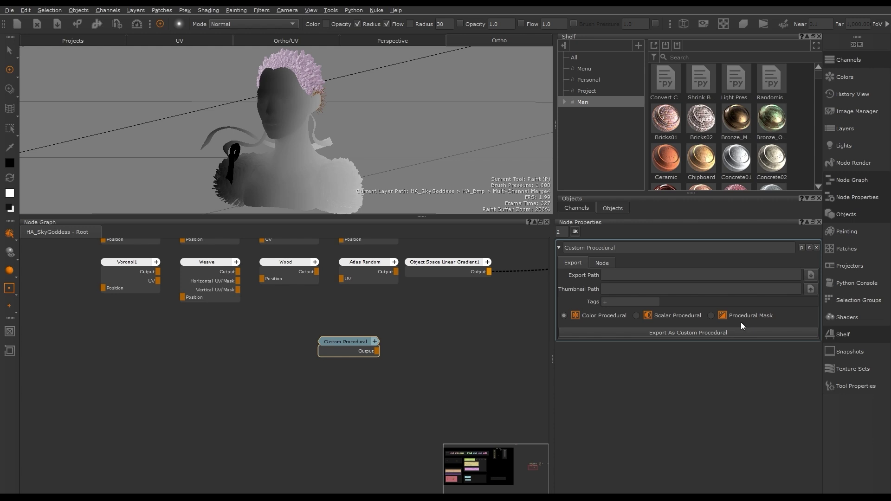
pyautogui.doubleClick(331, 342)
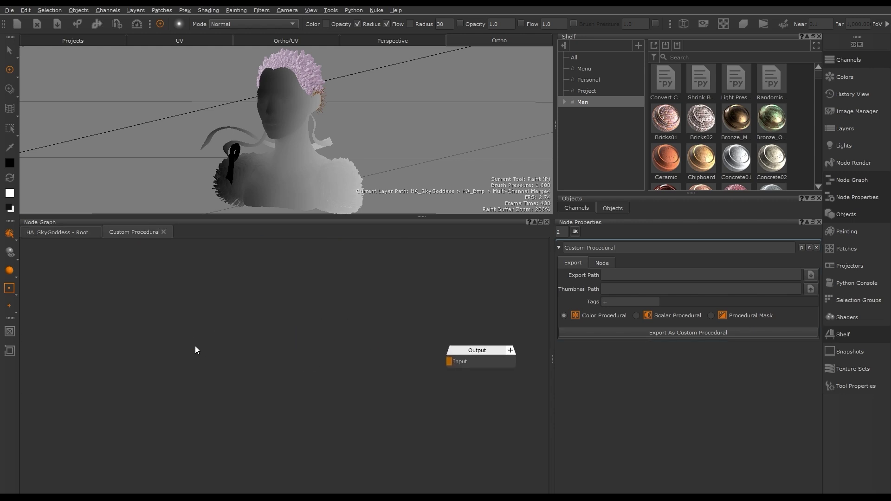
# - Paste the copied Oil, Marble, gradient and Merge nodes into the Custom Procedural, connect the Merge to Output and view the result
pyautogui.hotkey('ctrl', 'v')
pyautogui.moveTo(399, 304); pyautogui.dragTo(450, 362)
pyautogui.moveTo(449, 389); pyautogui.dragTo(316, 364, button='middle')
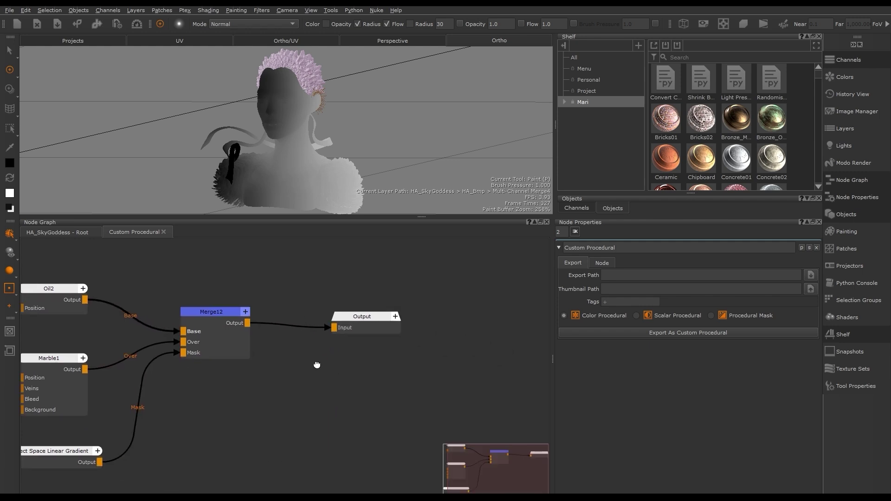
pyautogui.click(367, 316)
pyautogui.press('v')
pyautogui.moveTo(50, 298); pyautogui.dragTo(165, 304, button='middle')
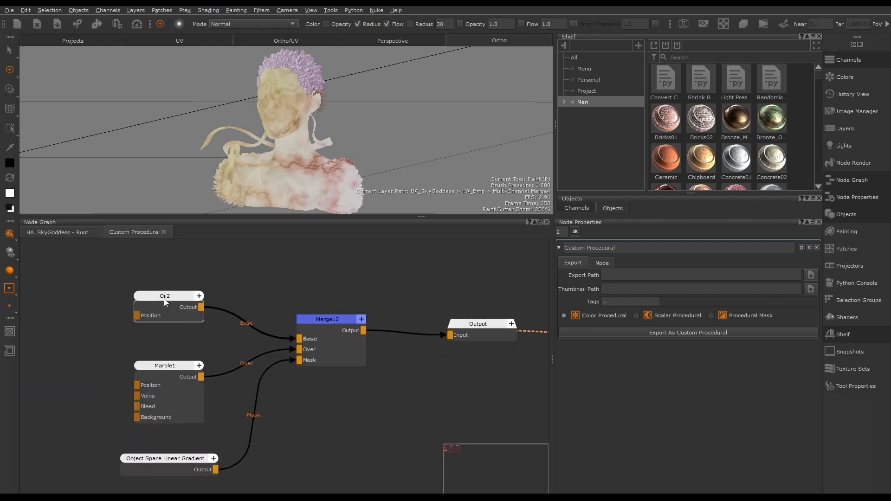
# - Expose Oil2's Size, Color A and Color B knobs on the Custom Procedural
pyautogui.doubleClick(165, 307)
pyautogui.click(808, 275)
pyautogui.click(799, 322)
pyautogui.click(798, 332)
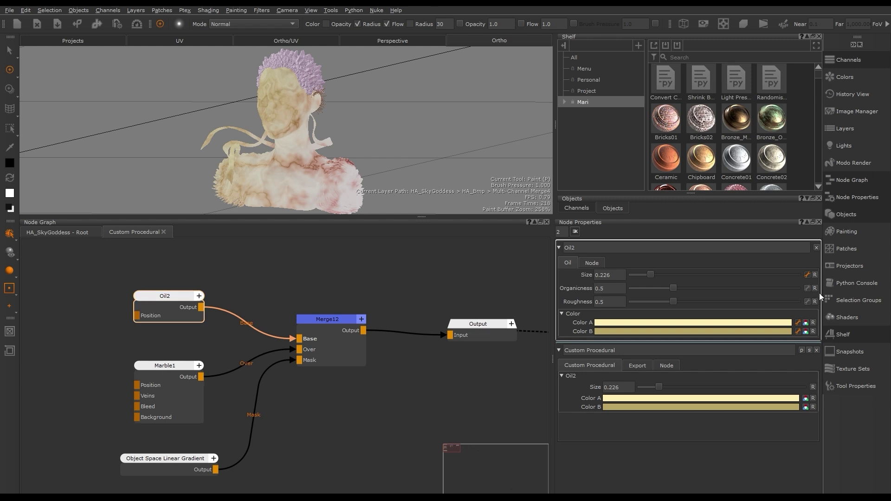
# - Expose Marble1's Scale, Frequency, Veins and Bleed, plus the linear gradient's Start, End and X, Y, Z rotation, and return to the root graph
pyautogui.click(167, 366)
pyautogui.moveTo(300, 464); pyautogui.dragTo(318, 410, button='middle')
pyautogui.click(153, 407)
pyautogui.click(800, 275)
pyautogui.click(799, 288)
pyautogui.click(797, 357)
pyautogui.click(798, 370)
pyautogui.click(798, 383)
pyautogui.click(460, 339)
pyautogui.click(42, 232)
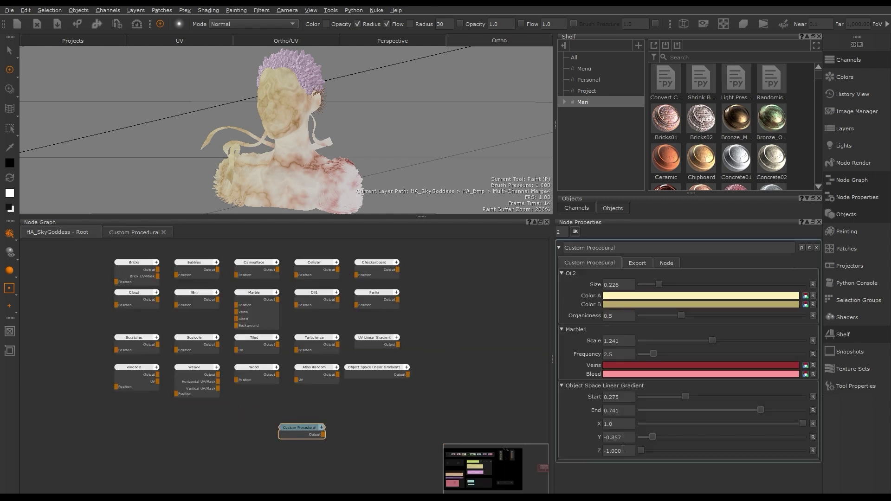
# - Export the node as a custom procedural named MarbleMix.mpc in the customProcedural_Export folder
pyautogui.click(639, 262)
pyautogui.click(687, 307)
pyautogui.write('Marbl.mpc')
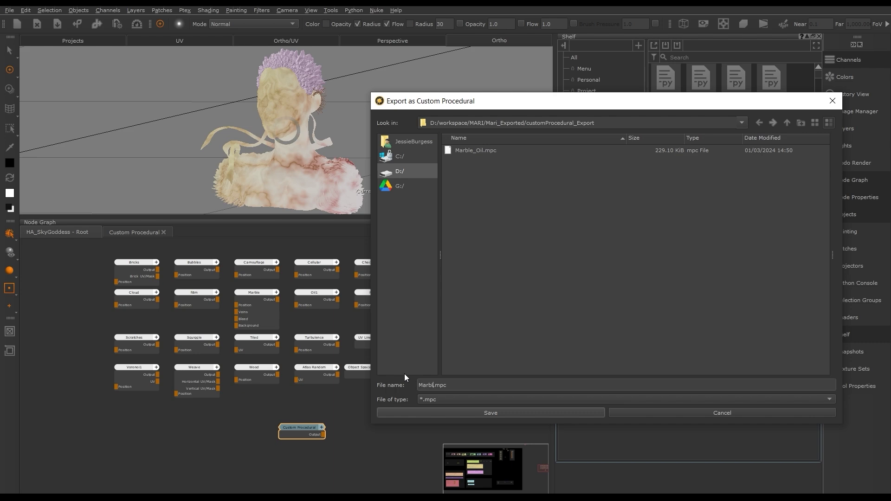
pyautogui.write('leMix')
pyautogui.press('Return')
pyautogui.press('Return')
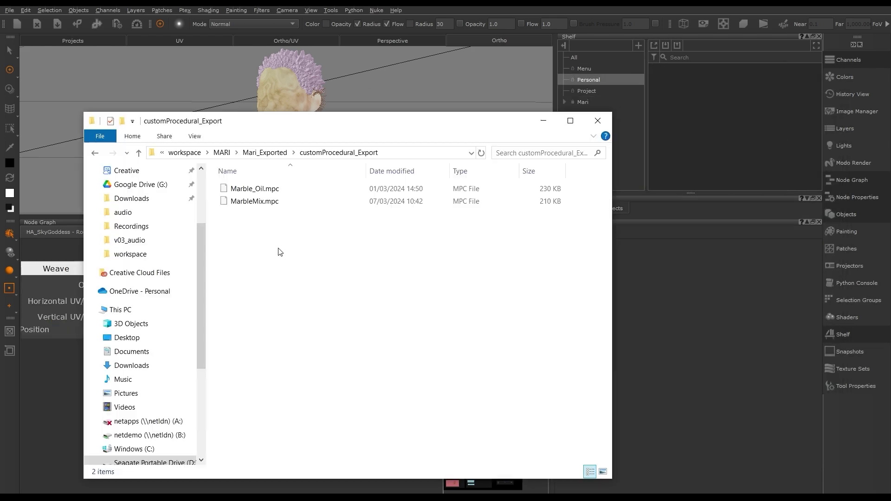
# - Add MarbleMix.mpc from File Explorer to the Personal shelf and place it as a node below Atlas Random in the graph
pyautogui.moveTo(255, 201); pyautogui.dragTo(703, 127)
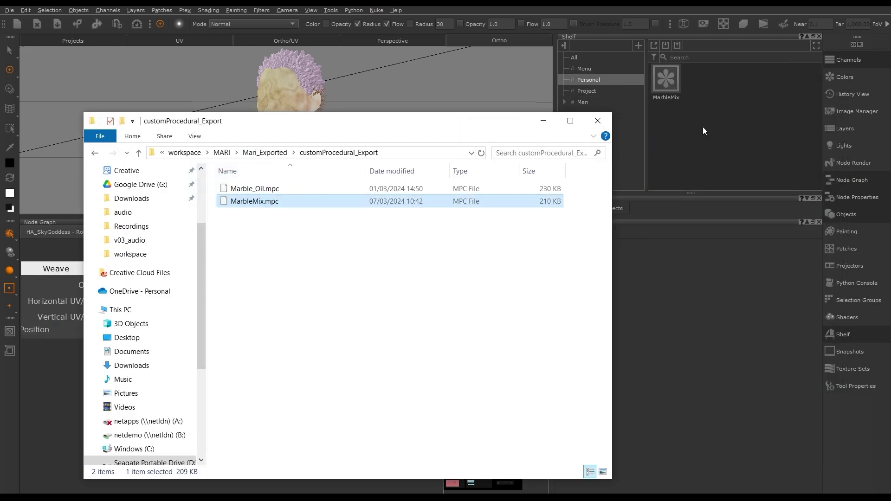
pyautogui.click(543, 121)
pyautogui.moveTo(667, 79); pyautogui.dragTo(338, 404)
pyautogui.moveTo(440, 411); pyautogui.dragTo(326, 380)
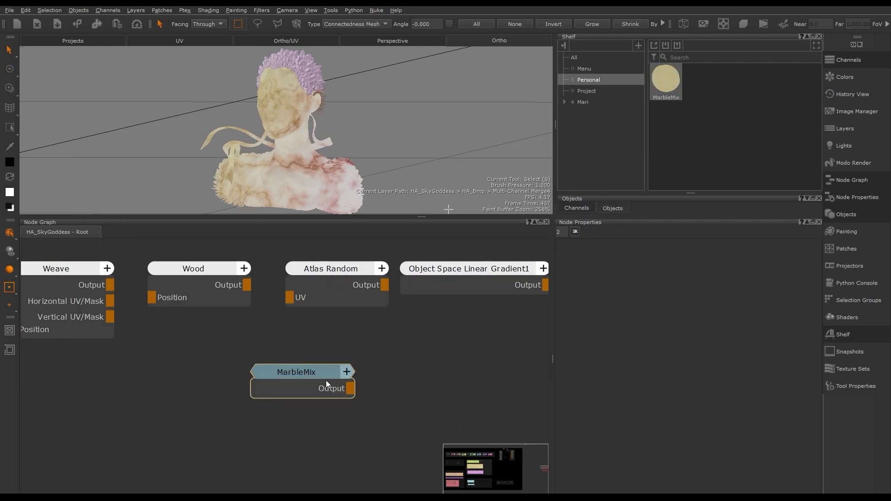
pyautogui.press('1')
pyautogui.click(310, 376)
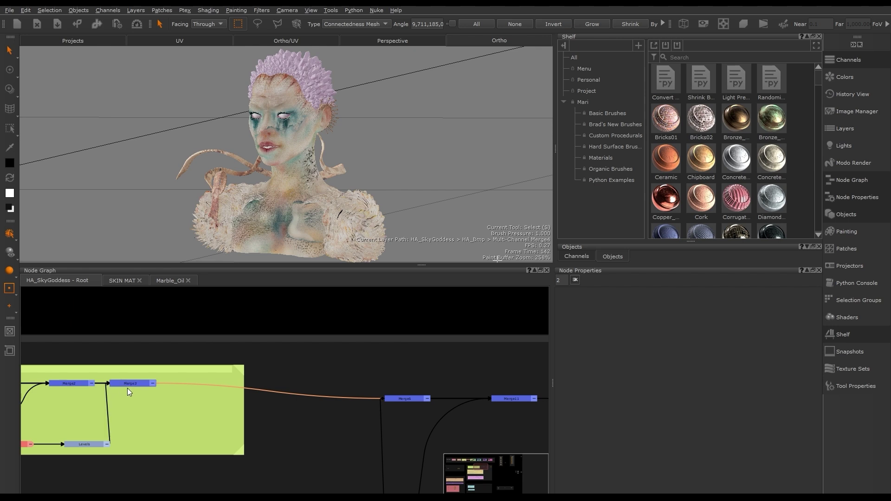
# - Insert a 2048 x 2048, 16bit (Half) Bake Point after Merge3 and place it outside the green backdrop
pyautogui.press('Tab')
pyautogui.write('ba')
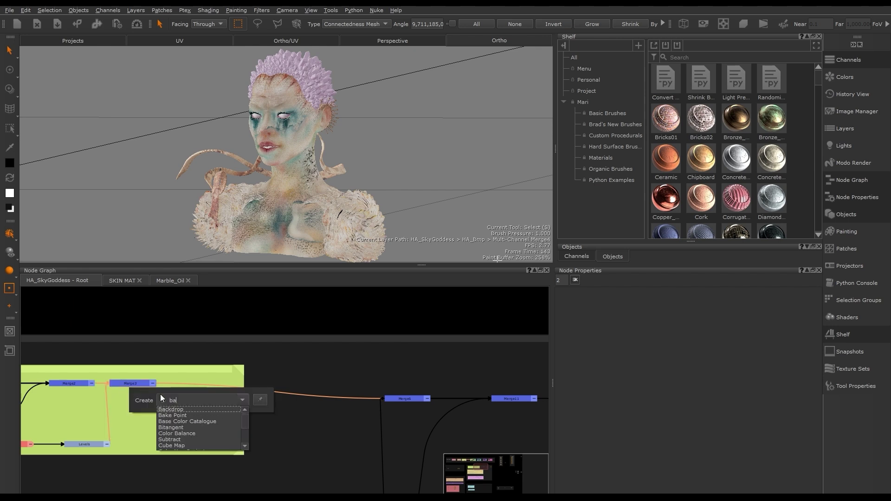
pyautogui.click(178, 416)
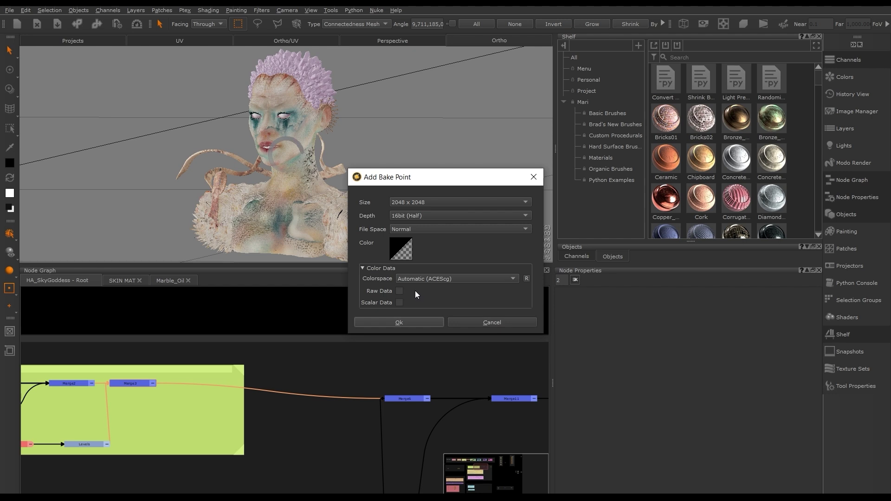
pyautogui.click(409, 322)
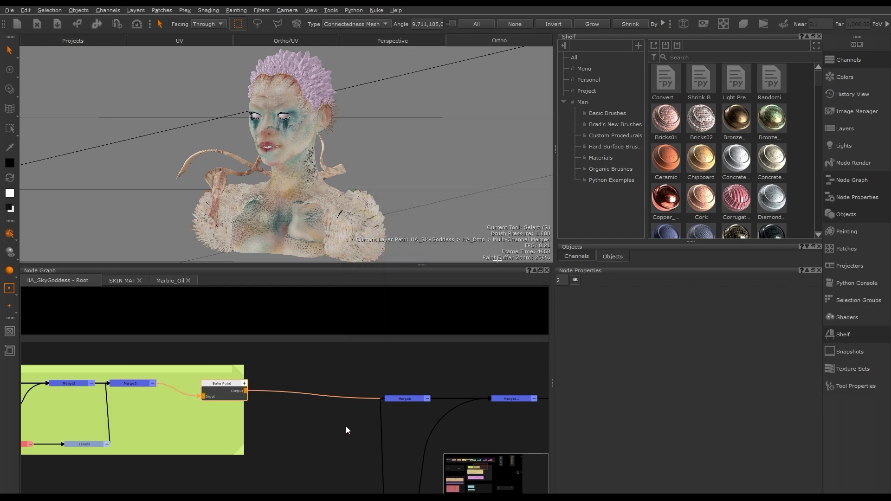
pyautogui.moveTo(216, 383); pyautogui.dragTo(291, 384)
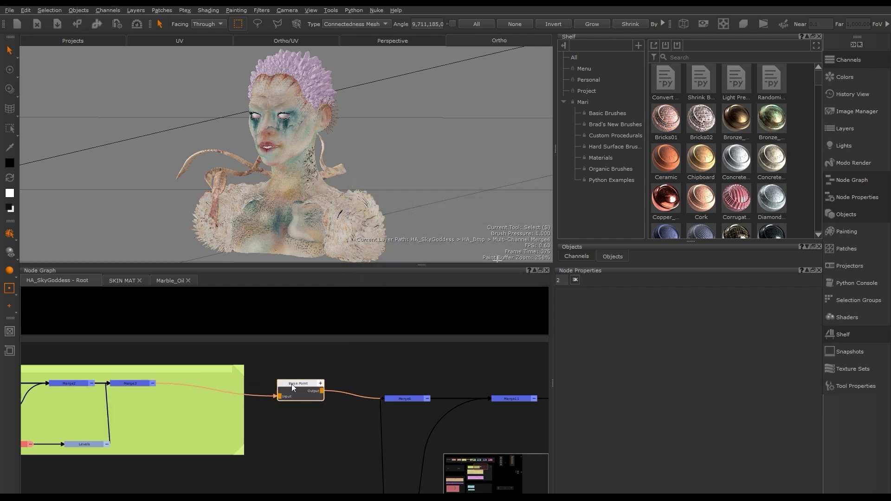
# - Open the Bake Point's properties and bake the incoming node result
pyautogui.doubleClick(292, 384)
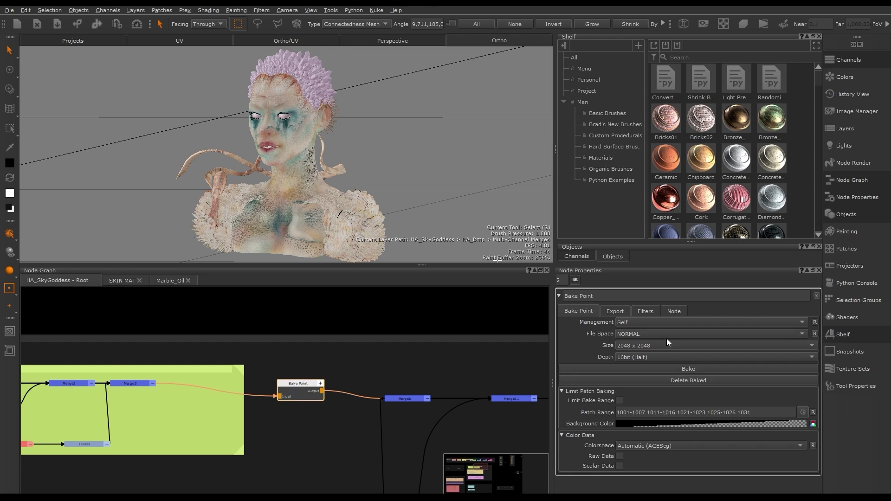
pyautogui.click(676, 365)
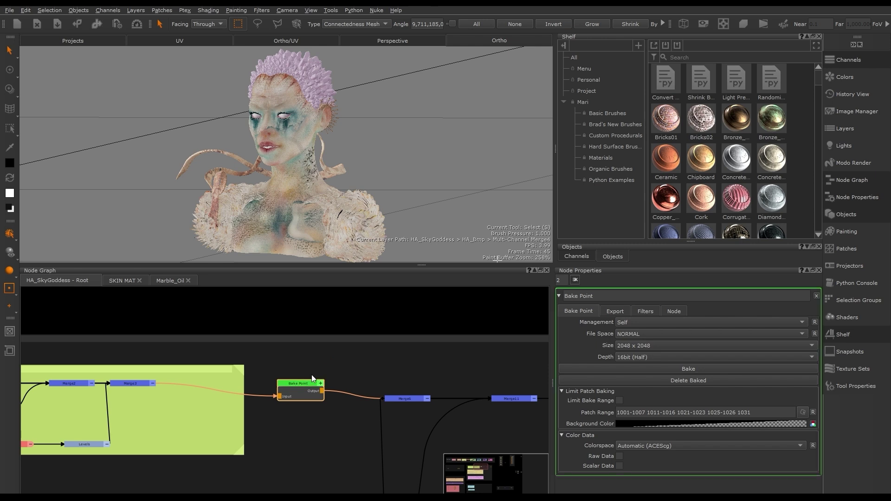
# - Add a Blur filter with a radius of 2 to the Bake Point, apply it and close the node's properties
pyautogui.scroll(2, 302, 369)
pyautogui.click(313, 396)
pyautogui.click(646, 310)
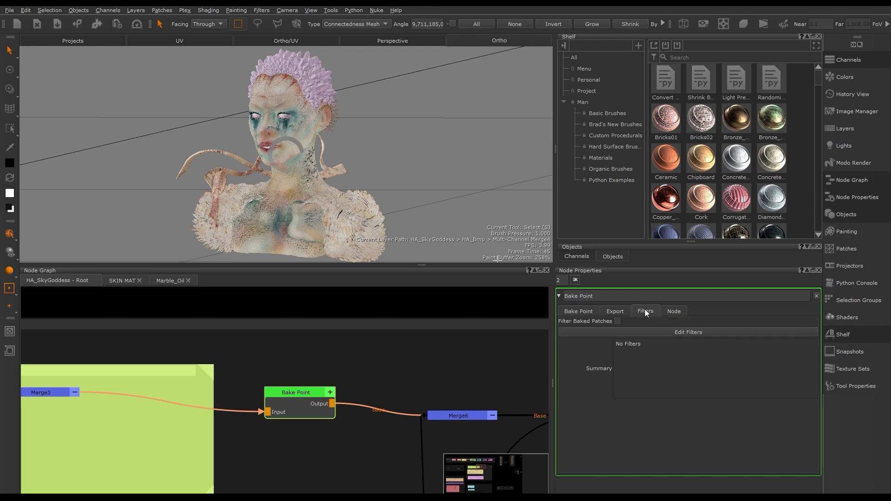
pyautogui.click(689, 329)
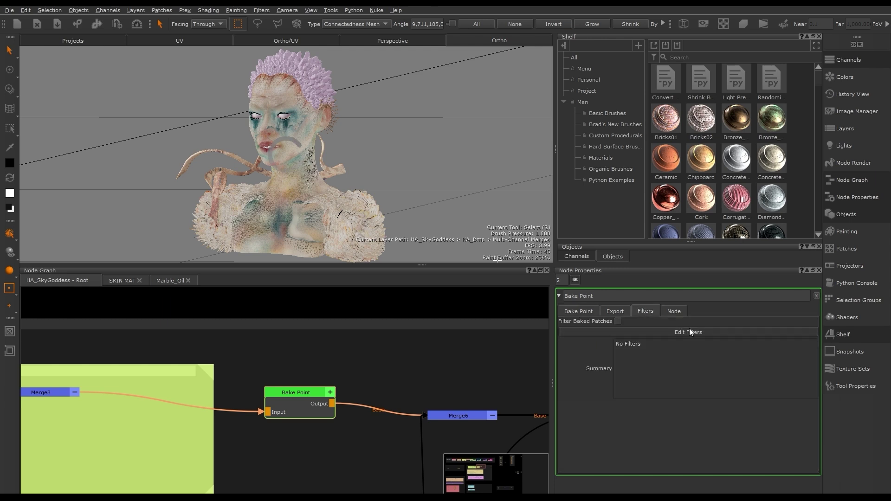
pyautogui.click(431, 251)
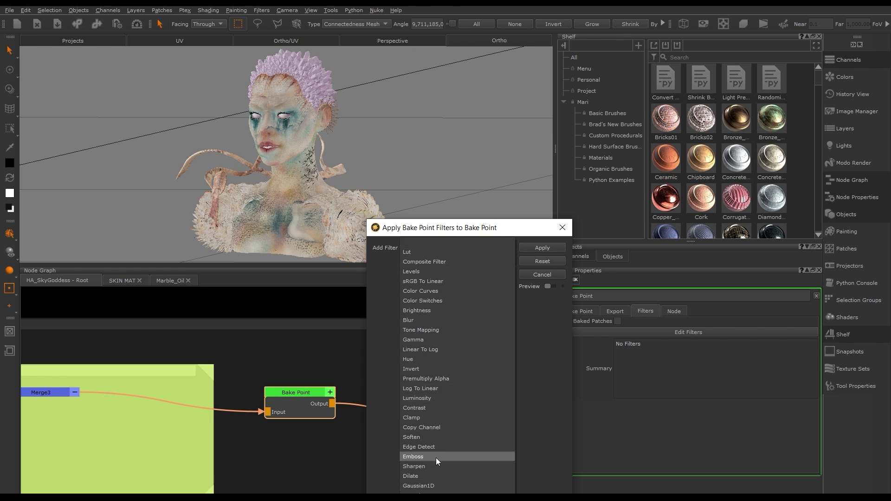
pyautogui.click(417, 319)
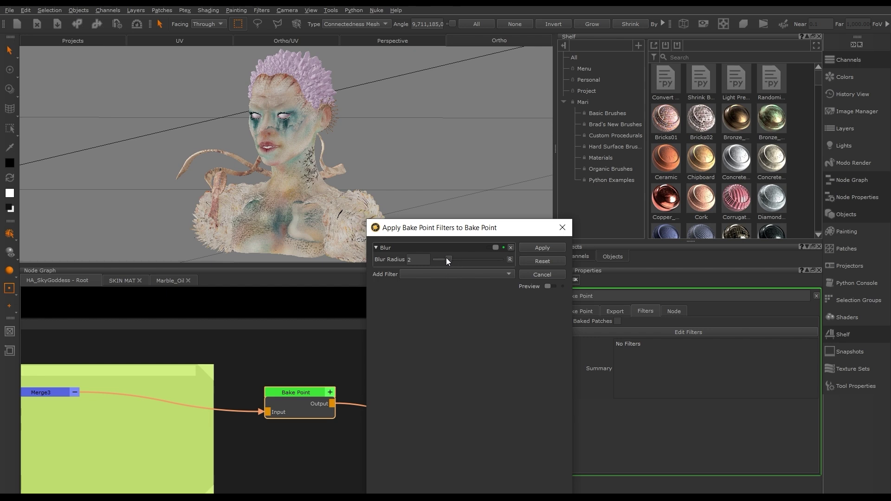
pyautogui.click(542, 247)
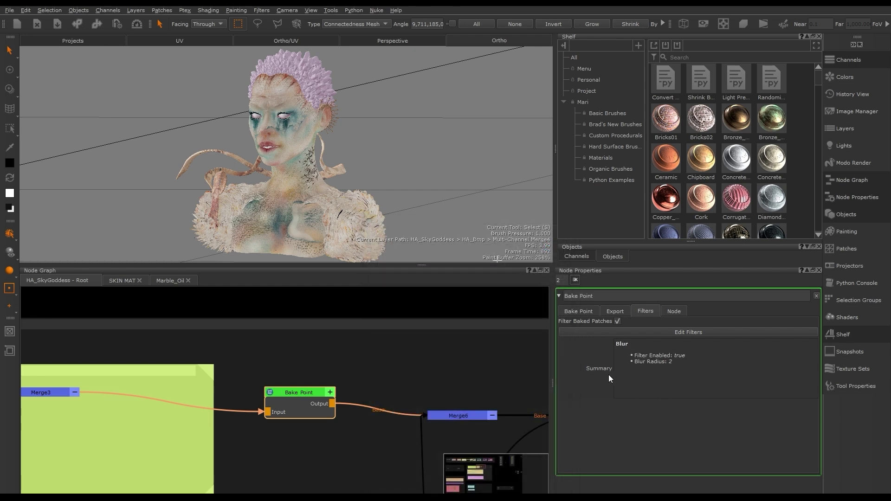
pyautogui.click(336, 315)
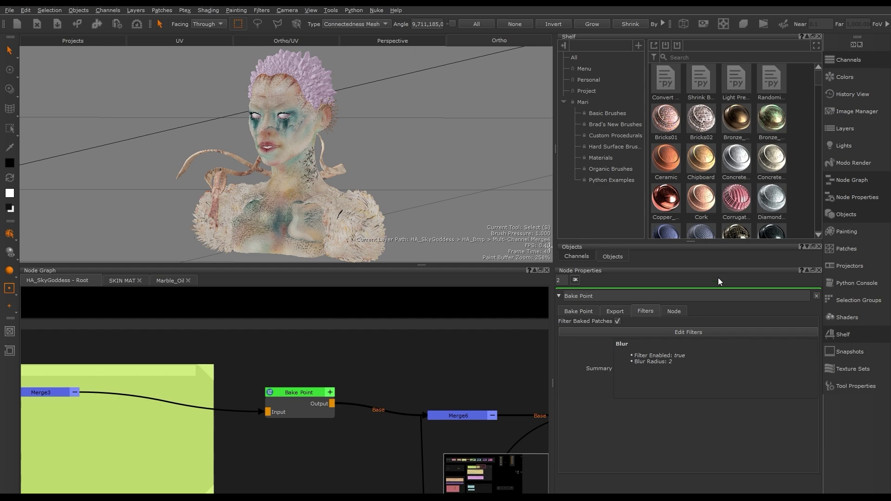
pyautogui.click(388, 325)
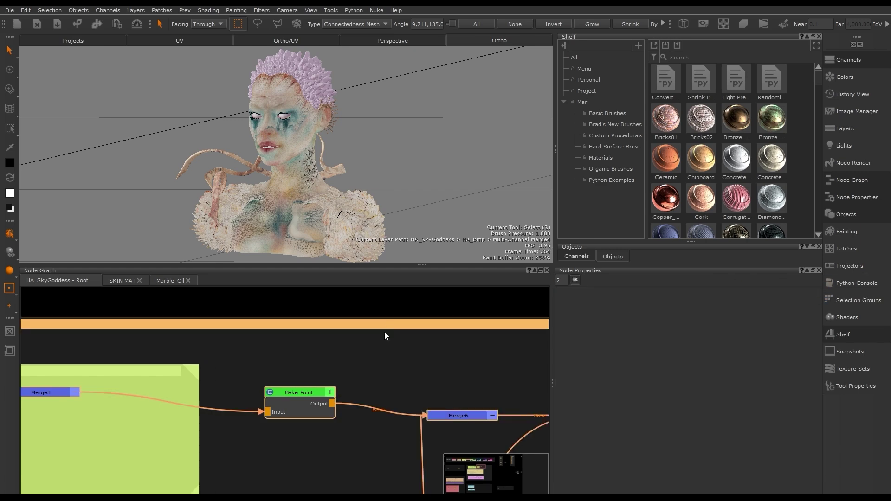
# - Create a Multi-Channel Bake Point with the Arnold Standard Surface shader model above the material backdrops
pyautogui.scroll(-6, 387, 324)
pyautogui.scroll(4, 259, 339)
pyautogui.press('Tab')
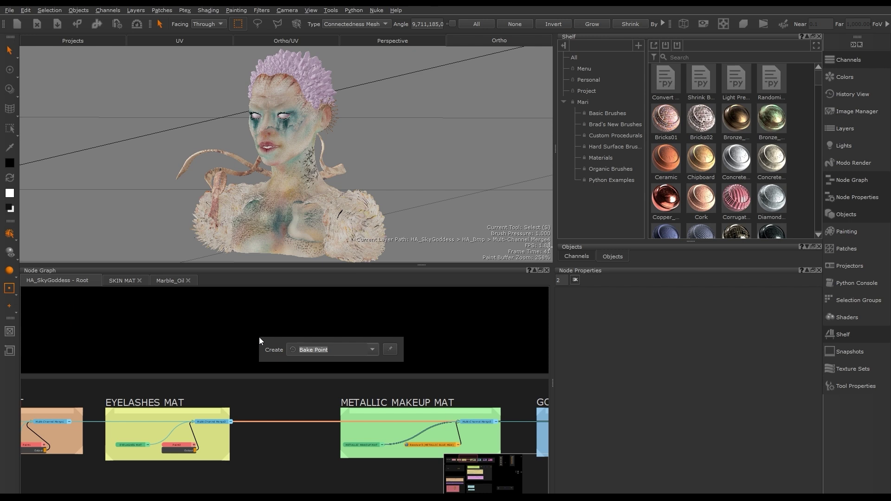
pyautogui.write('bake')
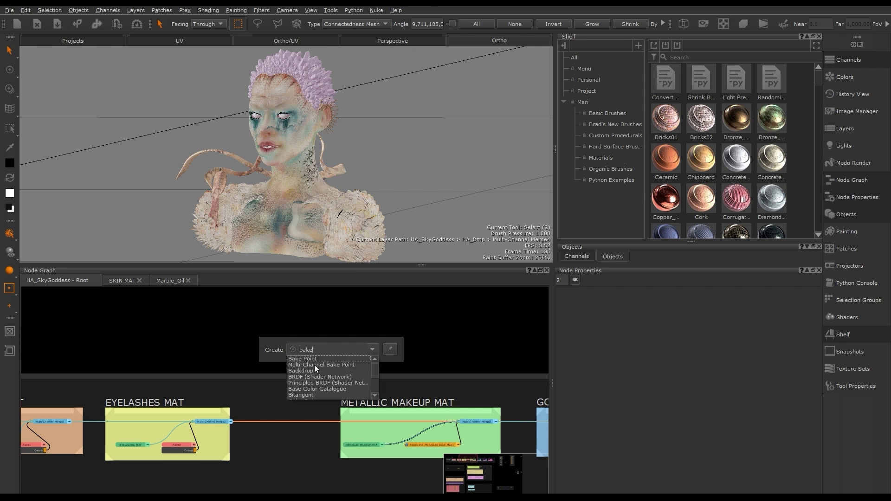
pyautogui.click(314, 365)
pyautogui.click(473, 234)
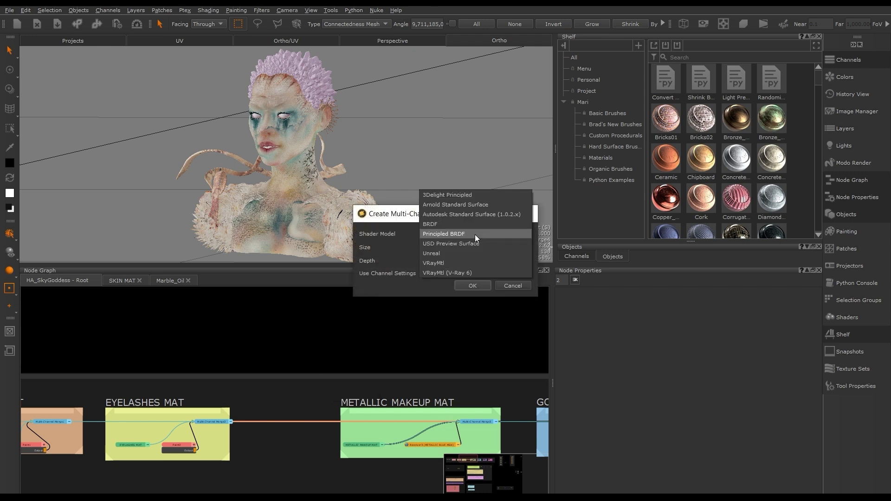
pyautogui.click(462, 205)
pyautogui.click(470, 287)
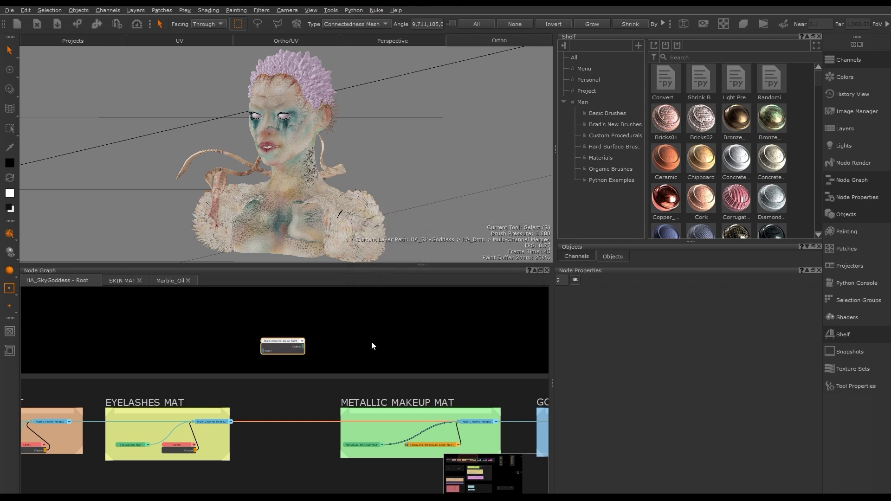
# - Insert the Multi-Channel Bake Point into the connection between EYELASHES MAT and METALLIC MAKEUP MAT and bake its active channels
pyautogui.click(285, 339)
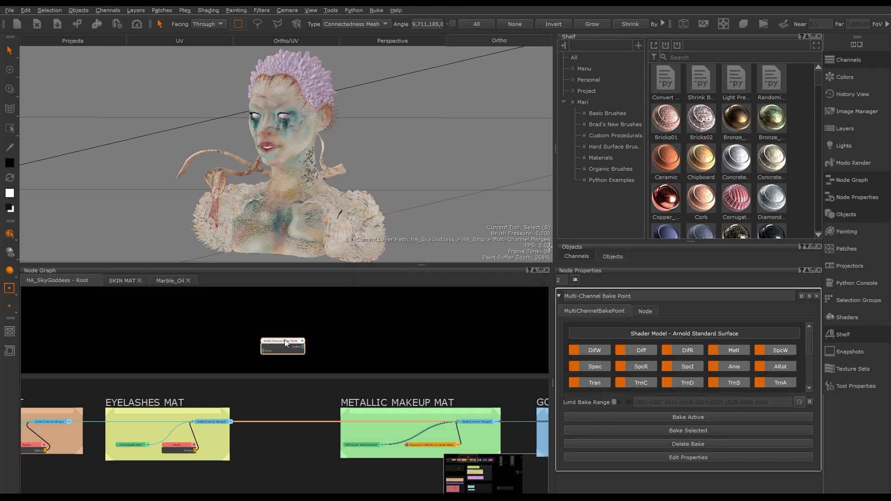
pyautogui.scroll(3, 285, 339)
pyautogui.moveTo(298, 405); pyautogui.dragTo(323, 380, button='middle')
pyautogui.moveTo(298, 324); pyautogui.dragTo(273, 462)
pyautogui.scroll(-1, 303, 432)
pyautogui.moveTo(305, 430); pyautogui.dragTo(304, 339, button='middle')
pyautogui.scroll(-1, 324, 379)
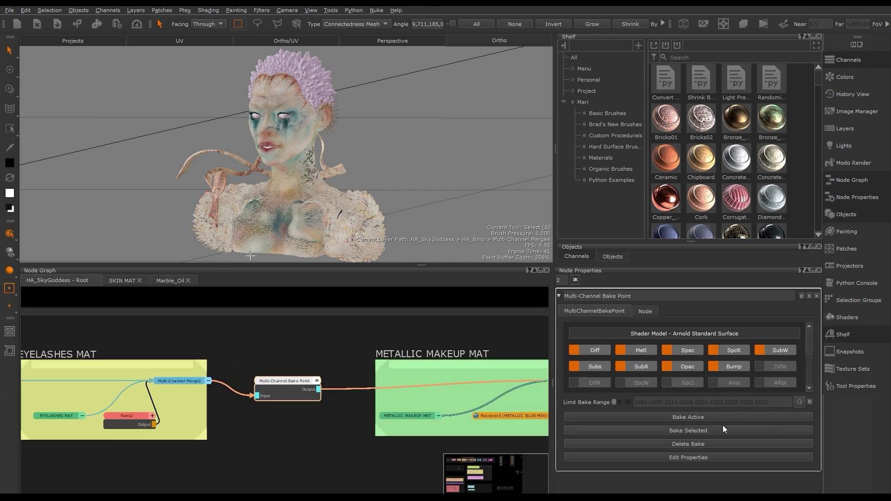
pyautogui.click(691, 419)
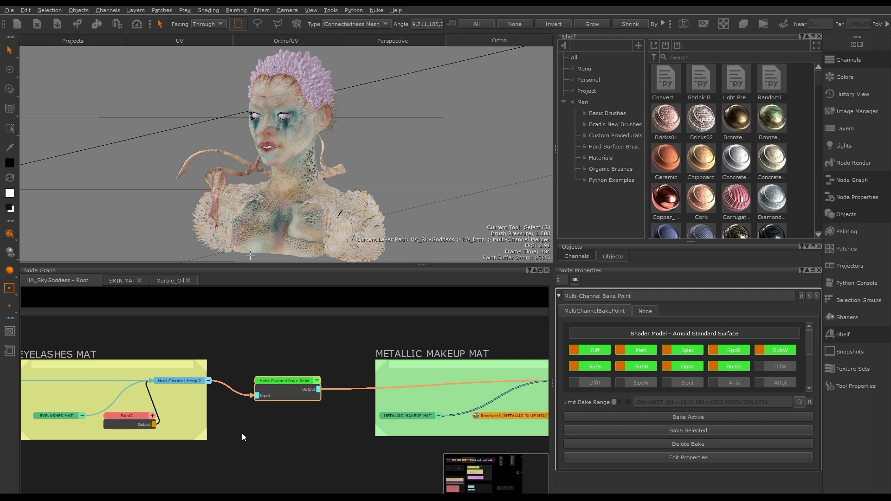
# - Add a Levels node between Paint2 and the Multi-Channel Merge in the EYELASHES MAT backdrop
pyautogui.moveTo(67, 433); pyautogui.dragTo(166, 436, button='middle')
pyautogui.press('Tab')
pyautogui.write('l')
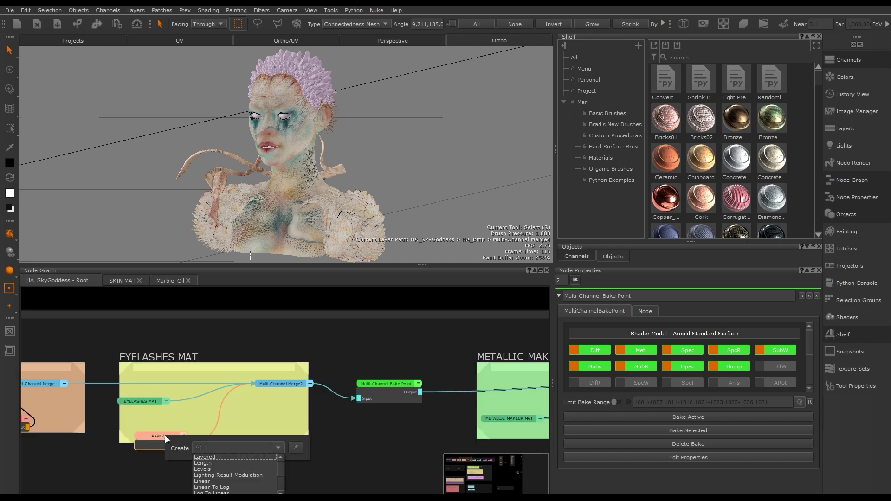
pyautogui.write('eve')
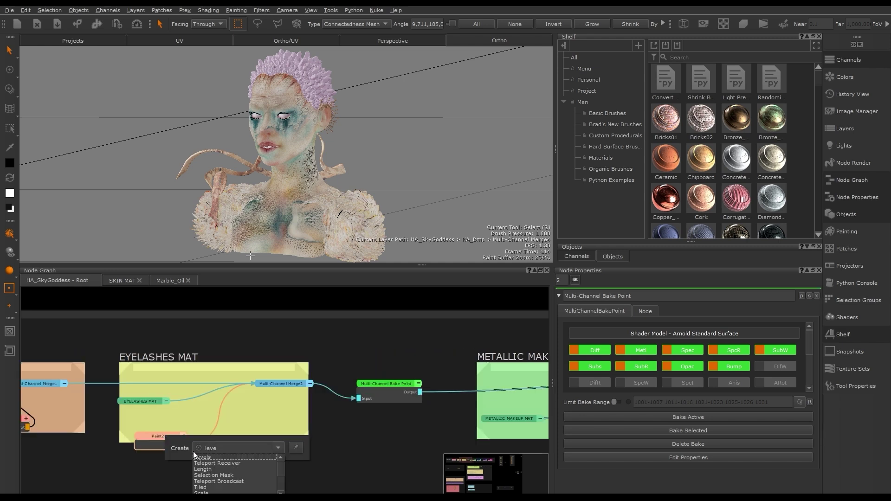
pyautogui.click(198, 456)
pyautogui.click(266, 437)
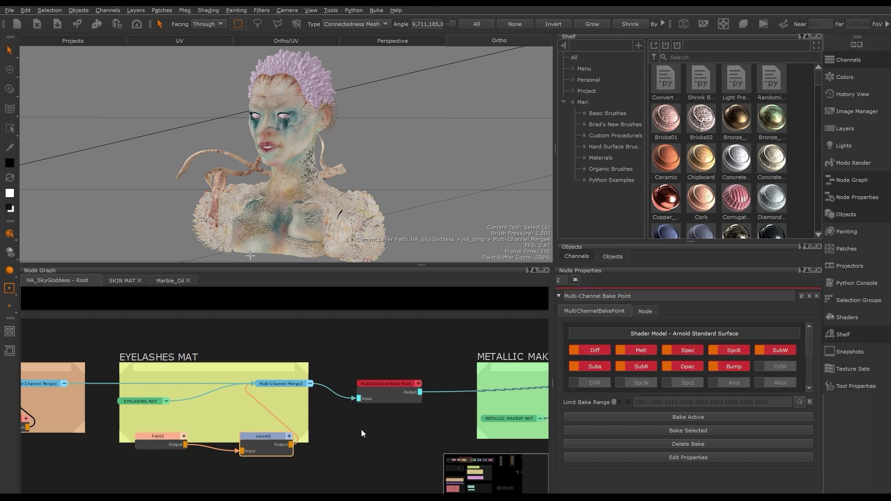
# - Rebake only the Diff channel of the Multi-Channel Bake Point
pyautogui.click(593, 350)
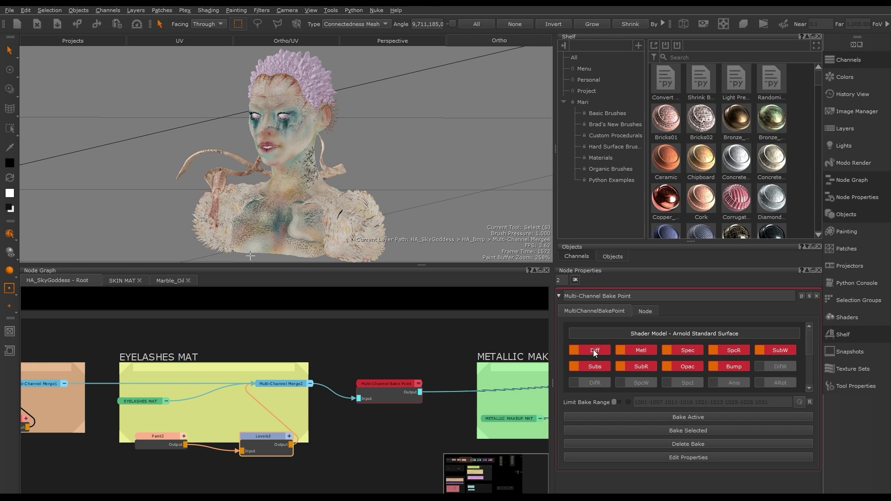
pyautogui.click(701, 431)
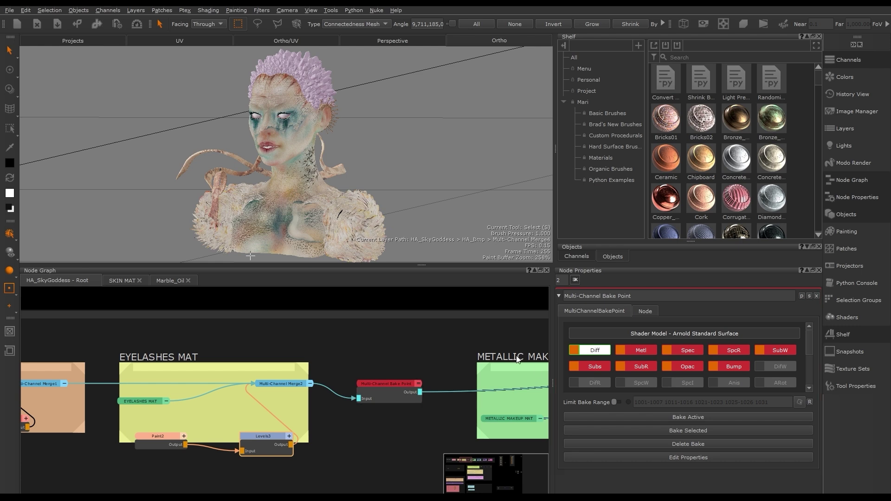
pyautogui.click(648, 432)
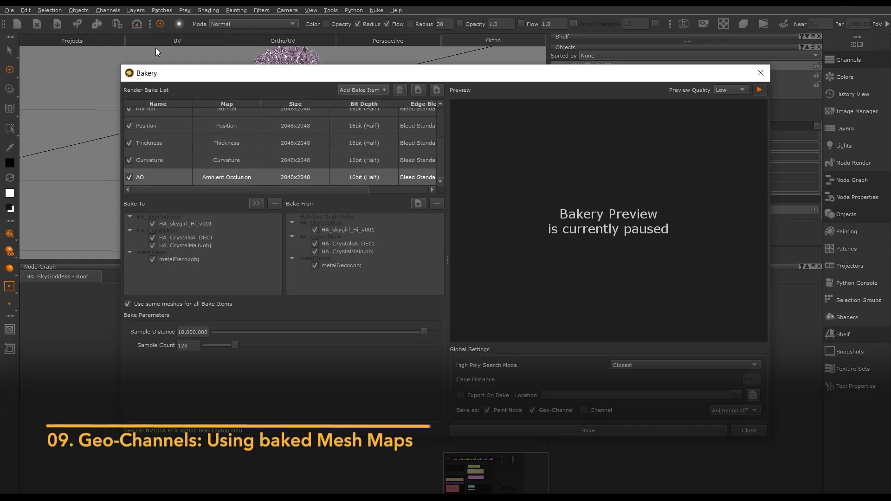
# - Start the Bakery preview, bake the listed mesh maps as Paint Nodes and Geo-Channels, and close the Bakery
pyautogui.click(758, 91)
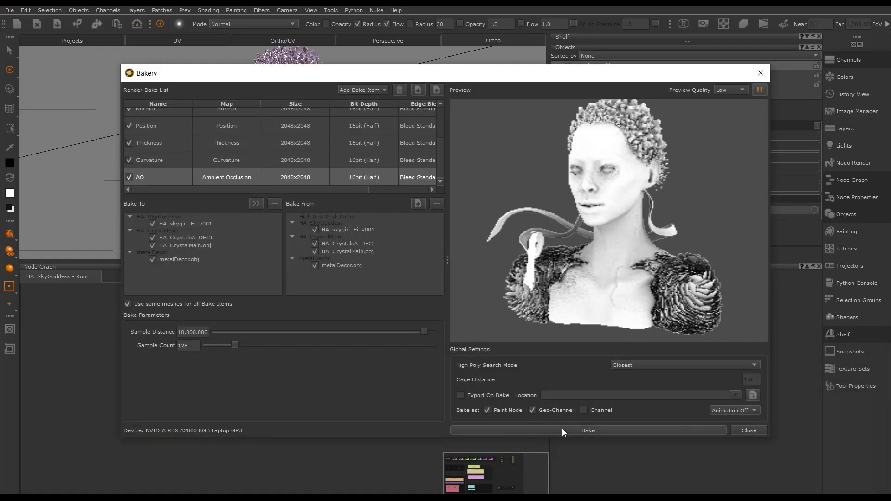
pyautogui.click(562, 431)
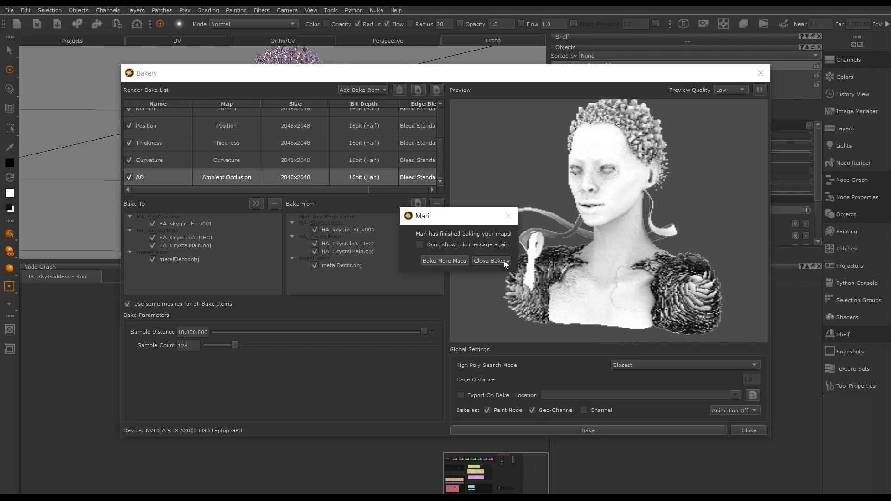
pyautogui.click(503, 261)
# - Spread out the baked Displacement, Normal, Position, Thickness, Curvature, Ambient Occlusion and AO nodes into a tidy grid
pyautogui.moveTo(283, 310); pyautogui.dragTo(423, 384)
pyautogui.moveTo(358, 344); pyautogui.dragTo(54, 333)
pyautogui.moveTo(91, 353); pyautogui.dragTo(305, 374, button='middle')
pyautogui.scroll(4, 274, 355)
pyautogui.moveTo(268, 350); pyautogui.dragTo(163, 350)
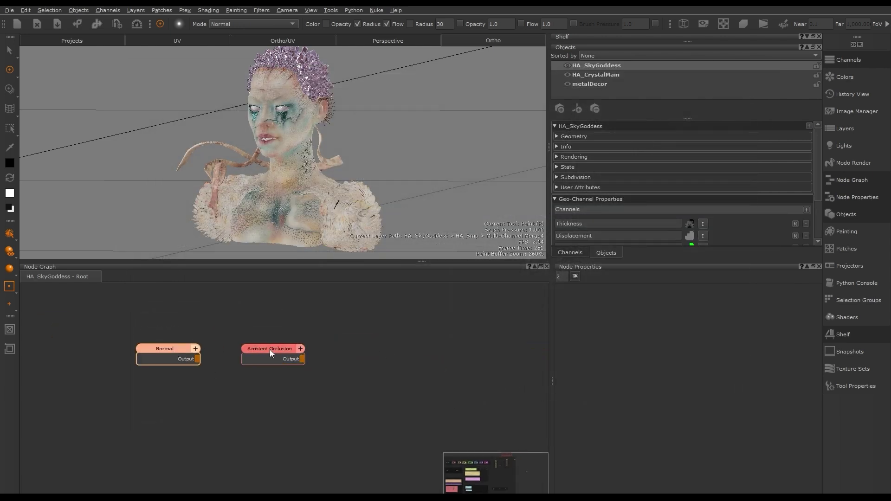
pyautogui.moveTo(283, 349); pyautogui.dragTo(184, 305)
# - View the output of the baked AO node on the model
pyautogui.click(397, 390)
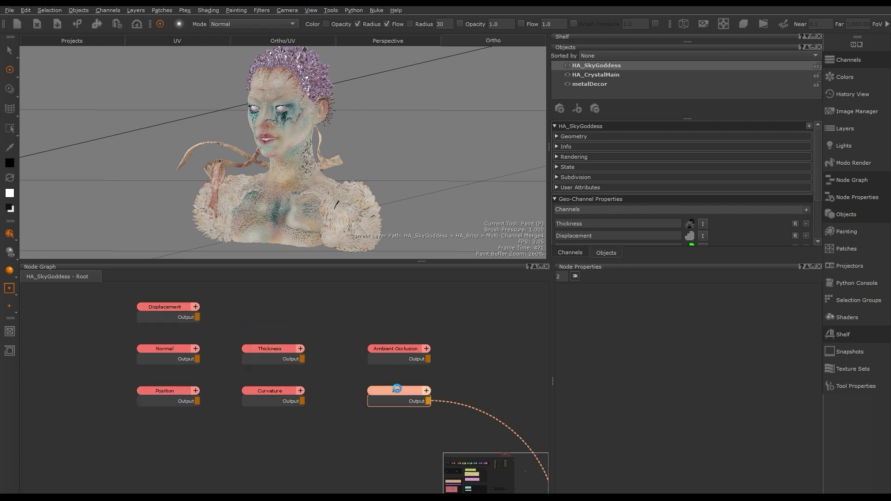
pyautogui.click(391, 316)
pyautogui.moveTo(397, 425); pyautogui.dragTo(292, 374, button='middle')
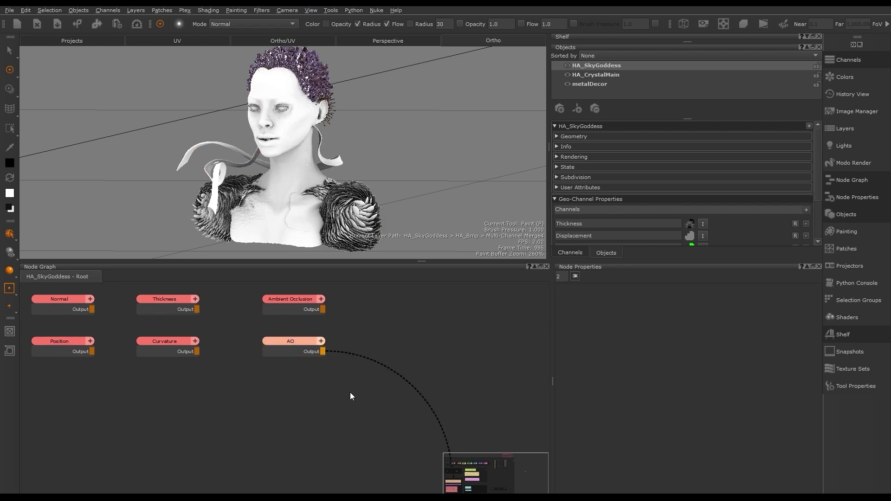
# - Select all baked map nodes and move them together sideways above the MATERIAL PREVIEW backdrop
pyautogui.scroll(-3, 343, 395)
pyautogui.moveTo(283, 432); pyautogui.dragTo(346, 406, button='middle')
pyautogui.moveTo(209, 387); pyautogui.dragTo(449, 296)
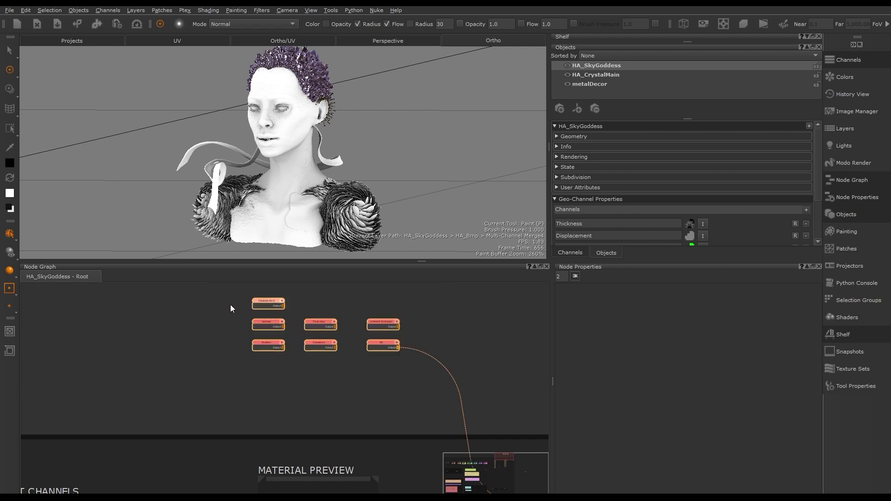
pyautogui.moveTo(264, 322); pyautogui.dragTo(358, 322)
# - Create a Geo-Channel node in the empty area between the CHANNELS and MATERIAL PREVIEW backdrops
pyautogui.moveTo(252, 404); pyautogui.dragTo(436, 336, button='middle')
pyautogui.scroll(-1, 342, 383)
pyautogui.scroll(4, 344, 383)
pyautogui.scroll(2, 358, 402)
pyautogui.moveTo(357, 410); pyautogui.dragTo(332, 372, button='middle')
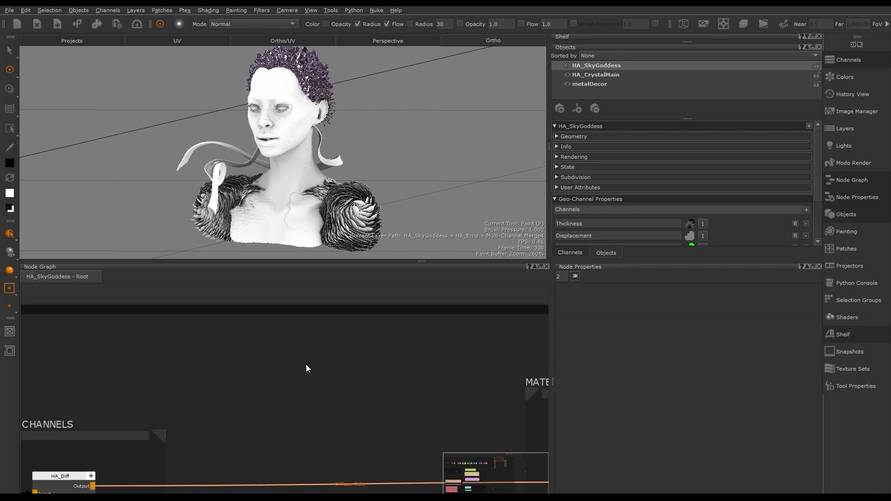
pyautogui.press('Tab')
pyautogui.write('geo')
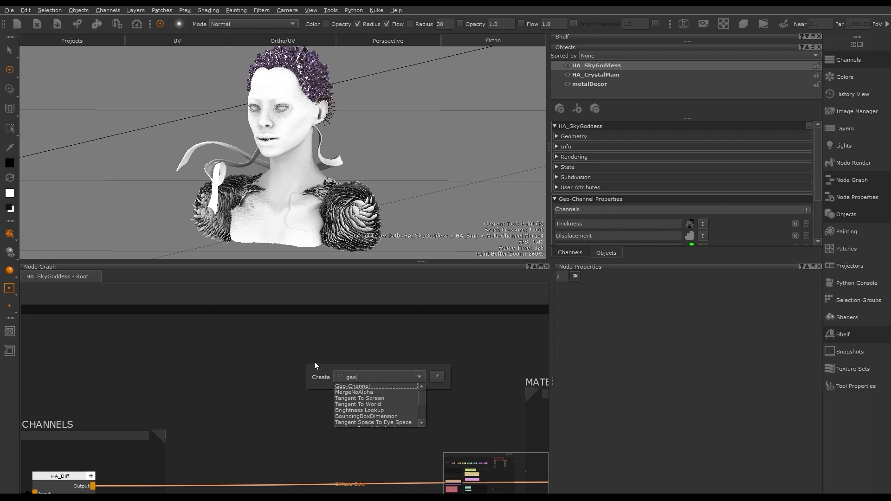
pyautogui.click(367, 386)
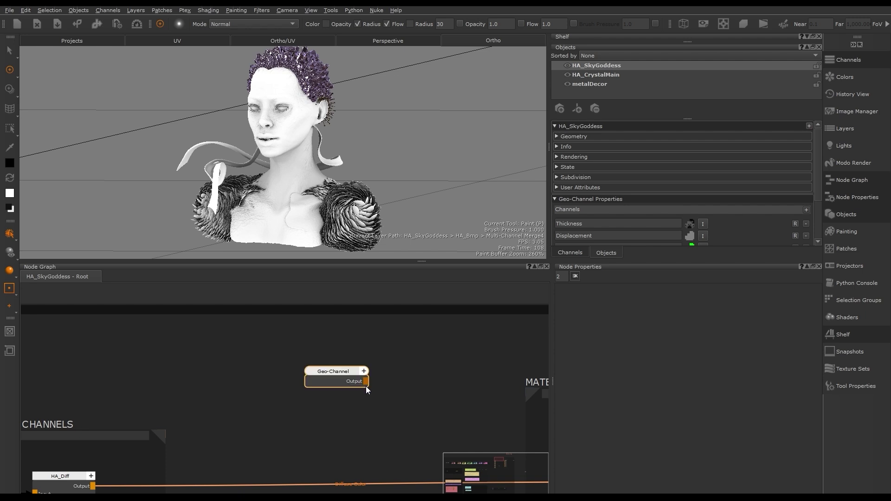
# - Open the Geo-Channel node's properties and set its channel to AO
pyautogui.doubleClick(344, 374)
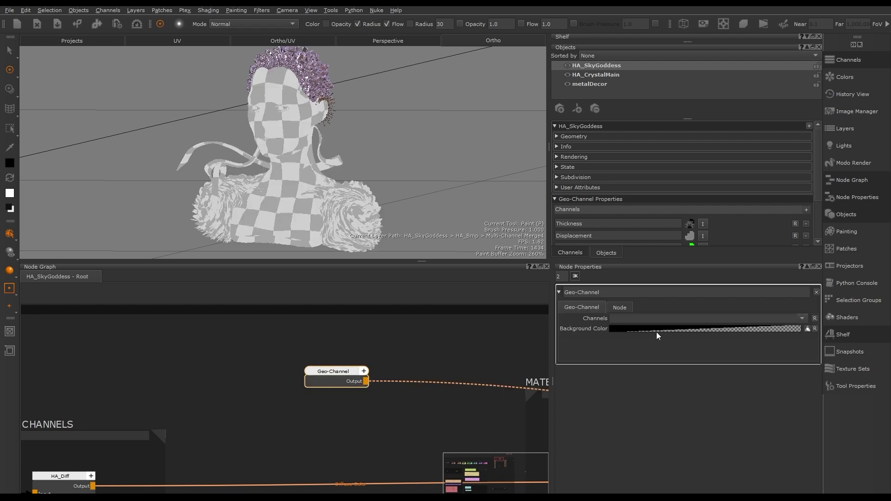
pyautogui.click(802, 318)
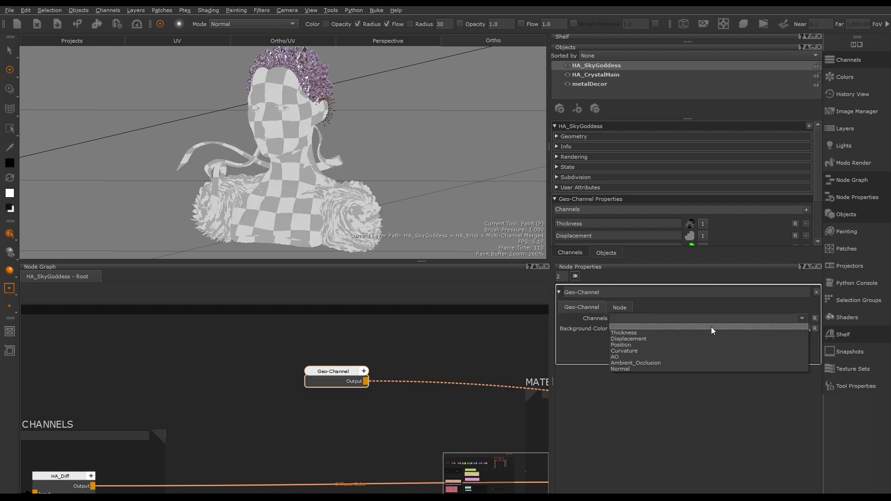
pyautogui.click(708, 356)
# - Move the Geo-Channel (AO) node aside, add a Levels node after its output and place it close by
pyautogui.moveTo(320, 371); pyautogui.dragTo(234, 371)
pyautogui.press('Tab')
pyautogui.write('leve')
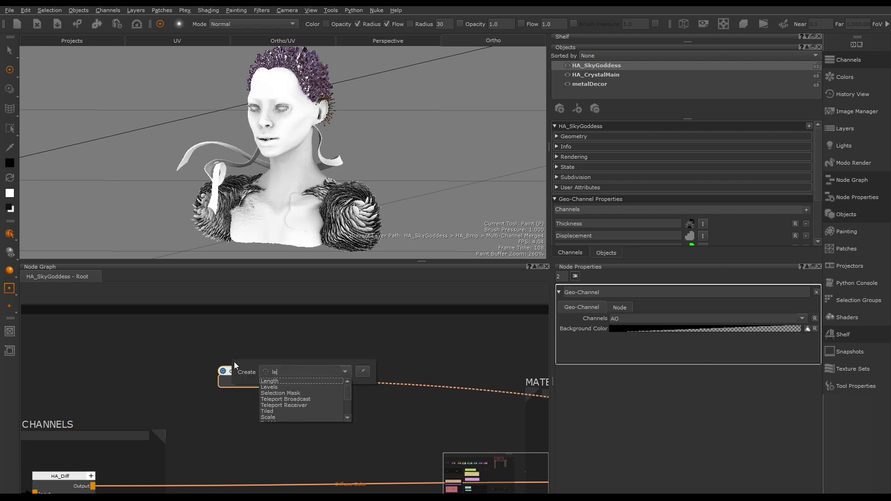
pyautogui.click(281, 380)
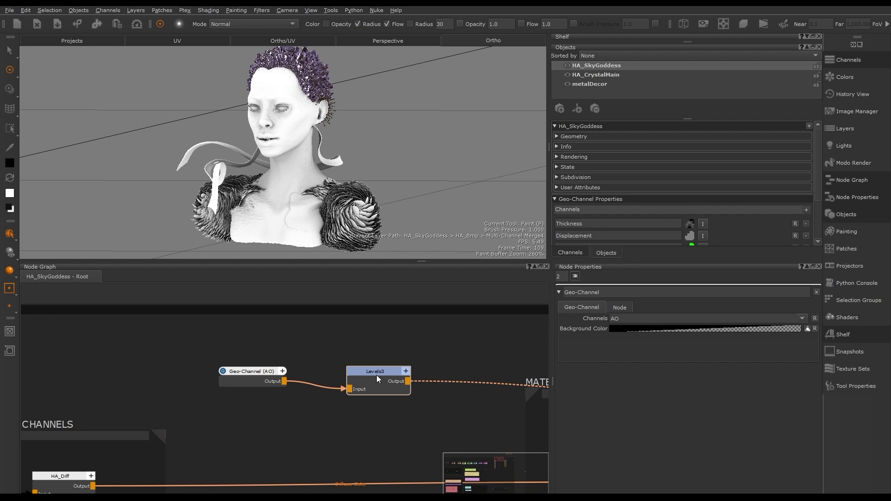
pyautogui.moveTo(380, 375); pyautogui.dragTo(346, 375)
# - Insert a Merge node into the Diffuse Color connection coming from HA_Diff
pyautogui.moveTo(299, 435); pyautogui.dragTo(294, 396, button='middle')
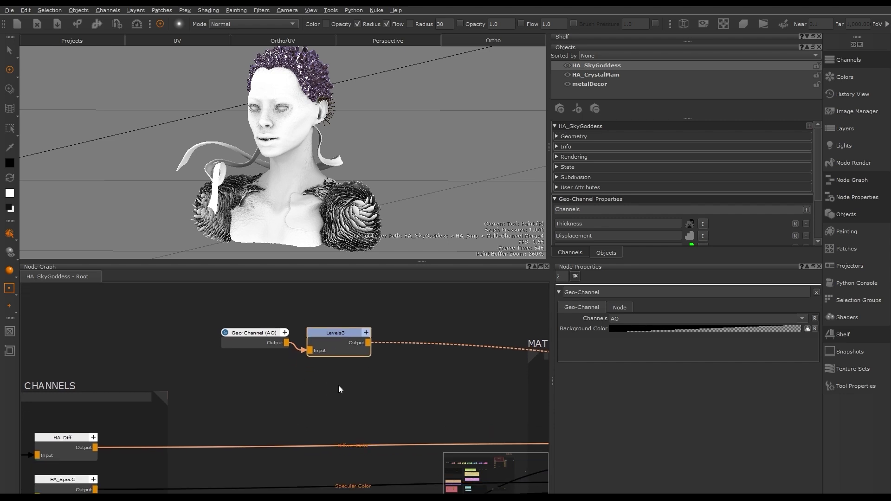
pyautogui.press('m')
pyautogui.moveTo(349, 398); pyautogui.dragTo(303, 451)
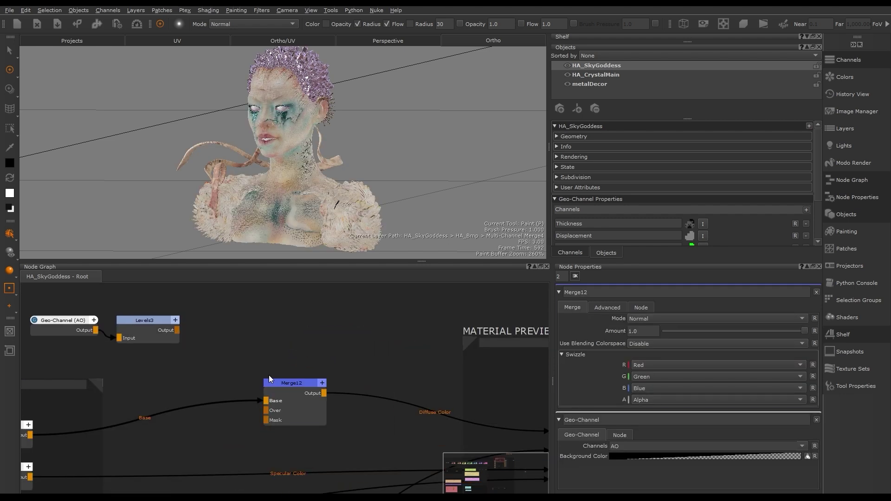
# - Connect the Levels node's output to the Over input of the new Merge node and set the Merge mode to Multiply
pyautogui.moveTo(177, 330); pyautogui.dragTo(287, 393)
pyautogui.click(751, 318)
pyautogui.click(743, 358)
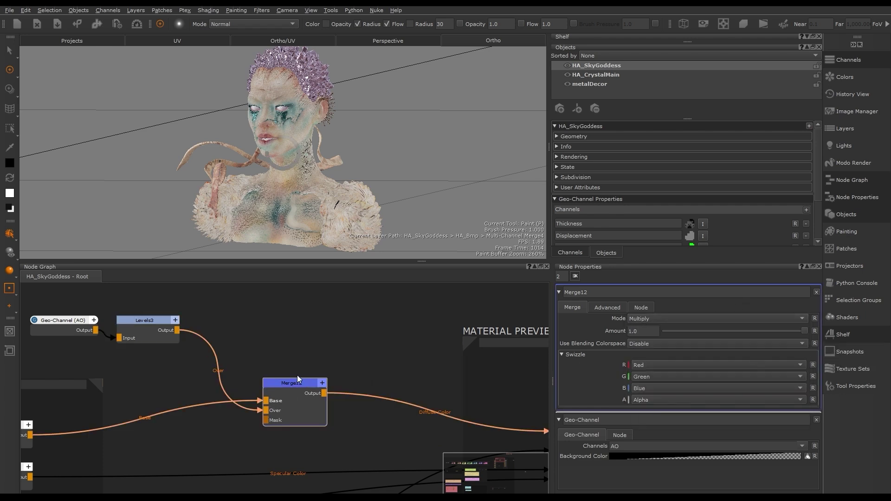
# - Adjust the Levels node's input levels to Mid 0.422, Black 0.095 and White 1.0
pyautogui.moveTo(297, 375); pyautogui.dragTo(345, 374, button='middle')
pyautogui.click(202, 318)
pyautogui.moveTo(710, 433)
pyautogui.mouseDown()
pyautogui.moveTo(730, 434)
pyautogui.moveTo(717, 436)
pyautogui.mouseUp()
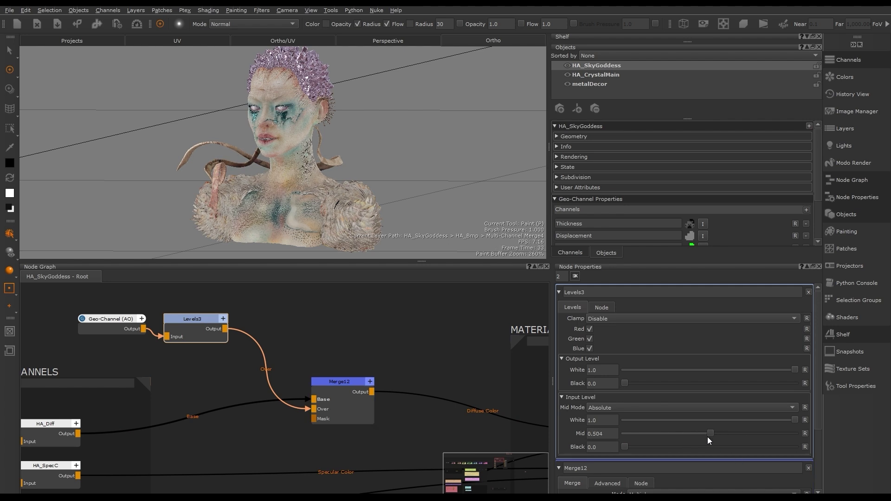
pyautogui.moveTo(628, 450); pyautogui.dragTo(643, 446)
pyautogui.moveTo(795, 419)
pyautogui.mouseDown()
pyautogui.moveTo(742, 419)
pyautogui.moveTo(800, 418)
pyautogui.mouseUp()
pyautogui.click(284, 310)
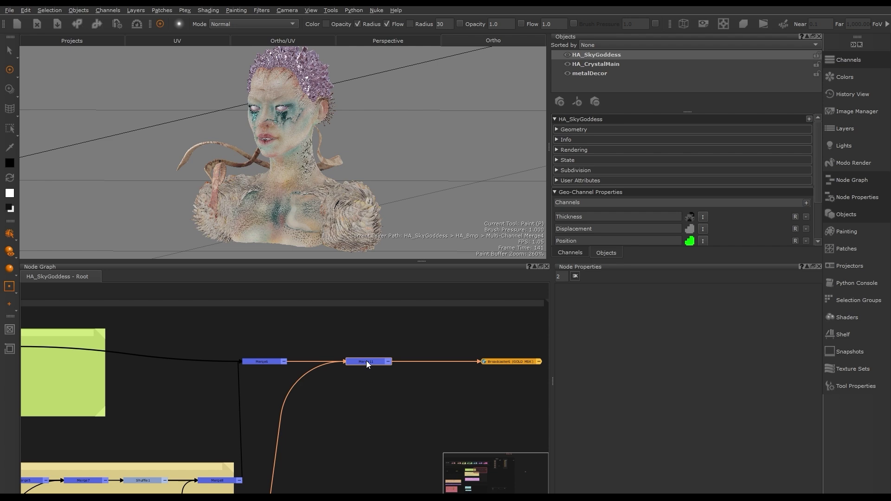
# - Preview the output of Merge11 in the viewport and insert a Bake Point between it and the GOLD MSK Broadcaster
pyautogui.press('1')
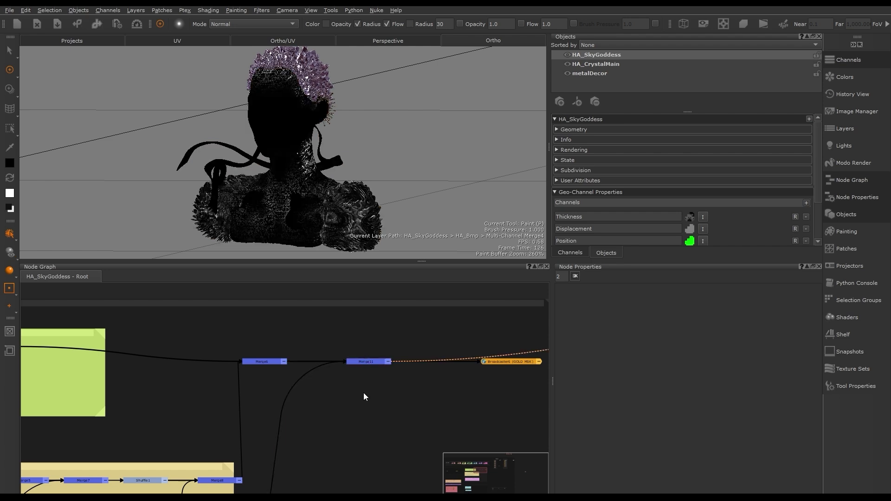
pyautogui.moveTo(364, 393); pyautogui.dragTo(308, 390, button='middle')
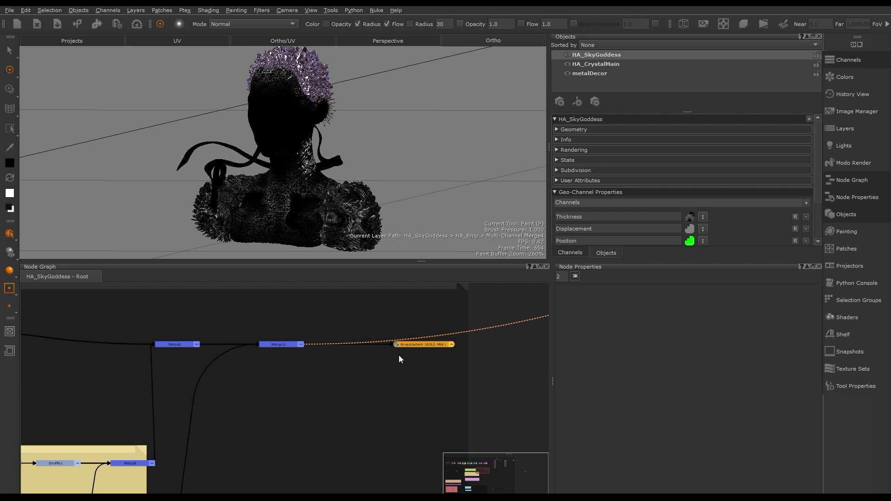
pyautogui.scroll(3, 387, 359)
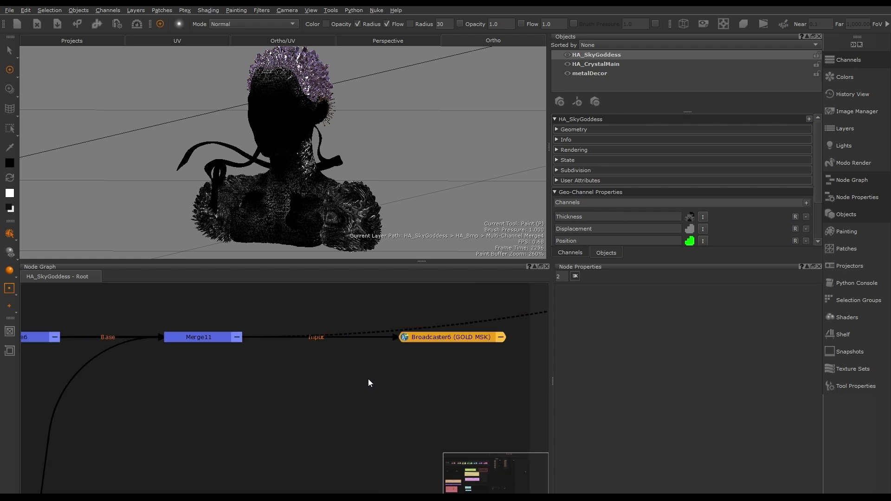
pyautogui.press('Tab')
pyautogui.write('ba')
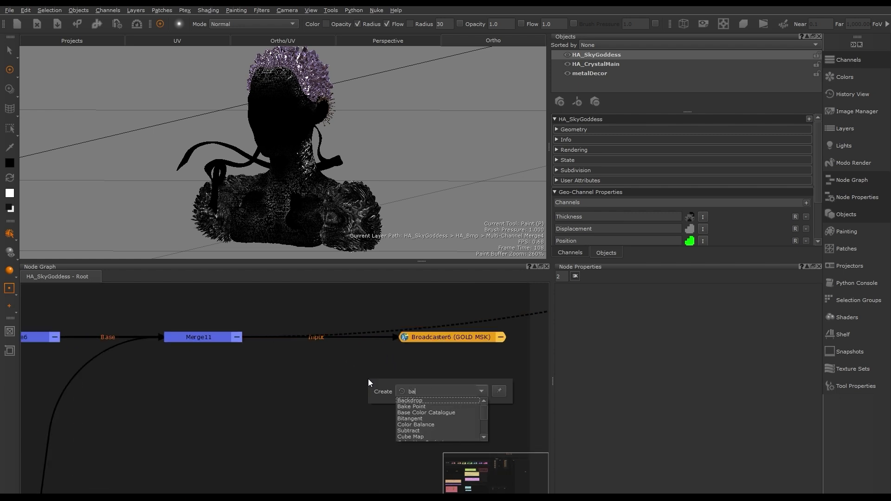
pyautogui.click(407, 407)
# - Set the Bake Point's export Geo-Channel to GoldMask with Sync on Bake enabled
pyautogui.click(329, 364)
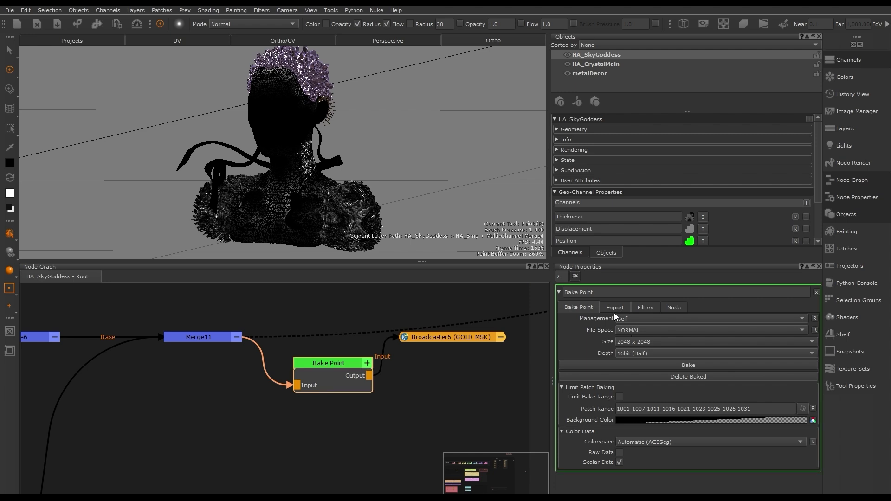
pyautogui.click(614, 311)
# - Create a second Geo-Channel node near the MATERIAL PREVIEW backdrop and set its channel to GoldMask
pyautogui.moveTo(429, 357); pyautogui.dragTo(346, 440, button='middle')
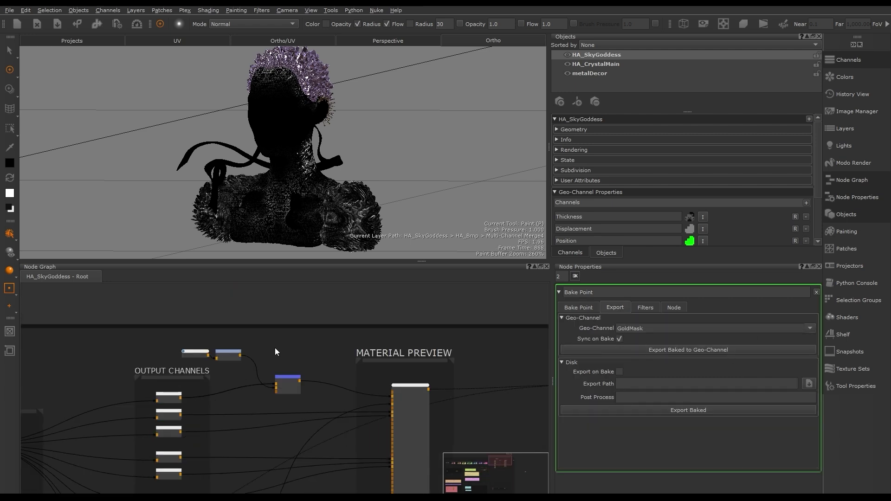
pyautogui.scroll(4, 321, 344)
pyautogui.moveTo(343, 349); pyautogui.dragTo(298, 362, button='middle')
pyautogui.press('Tab')
pyautogui.write('ge')
pyautogui.click(345, 384)
pyautogui.click(776, 319)
pyautogui.click(761, 375)
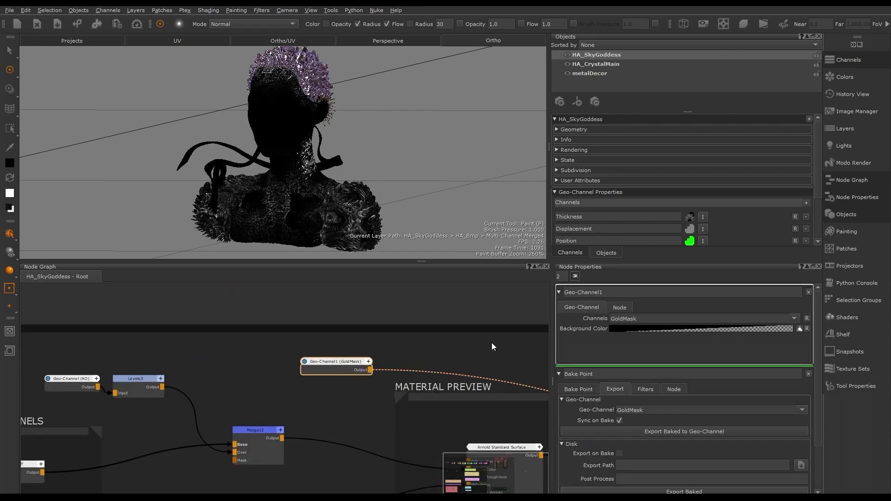
# - Preview the Arnold Standard Surface shader's output in the viewport
pyautogui.moveTo(414, 424); pyautogui.dragTo(250, 351, button='middle')
pyautogui.click(347, 377)
pyautogui.press('1')
pyautogui.scroll(-1, 346, 377)
pyautogui.moveTo(252, 318); pyautogui.dragTo(420, 318)
pyautogui.scroll(1, 188, 351)
pyautogui.moveTo(189, 351); pyautogui.dragTo(352, 361, button='middle')
pyautogui.scroll(3, 352, 361)
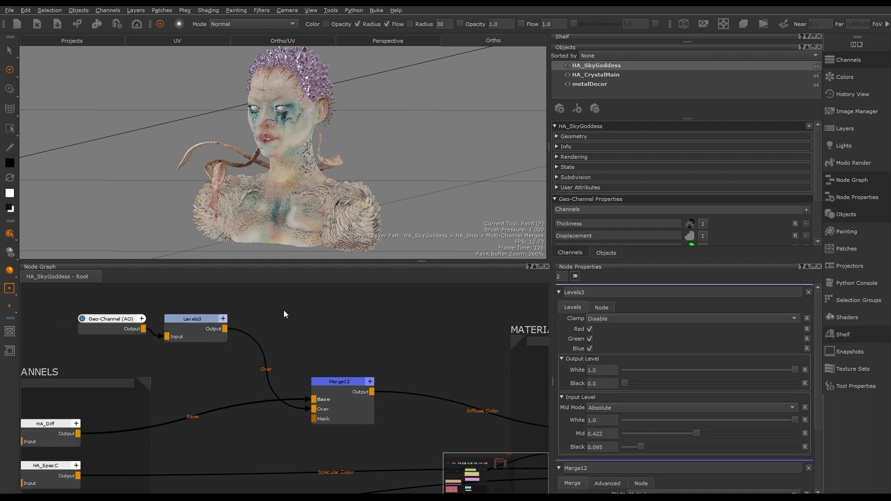
# - Create a Material node in the empty area between the Levels node and the MATERIAL PREVIEW backdrop
pyautogui.moveTo(284, 310); pyautogui.dragTo(332, 384, button='middle')
pyautogui.scroll(-2, 367, 378)
pyautogui.moveTo(390, 375); pyautogui.dragTo(360, 398, button='middle')
pyautogui.press('Tab')
pyautogui.write('mat')
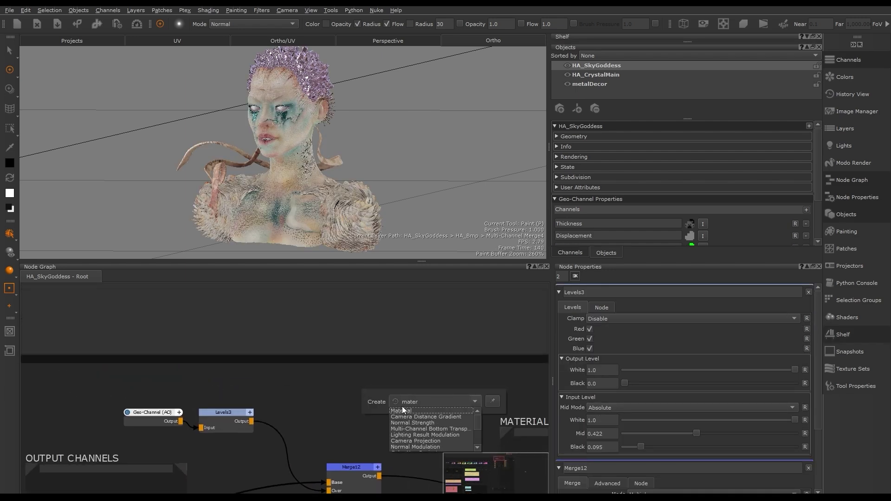
pyautogui.click(405, 411)
pyautogui.click(467, 236)
pyautogui.click(470, 234)
pyautogui.click(465, 284)
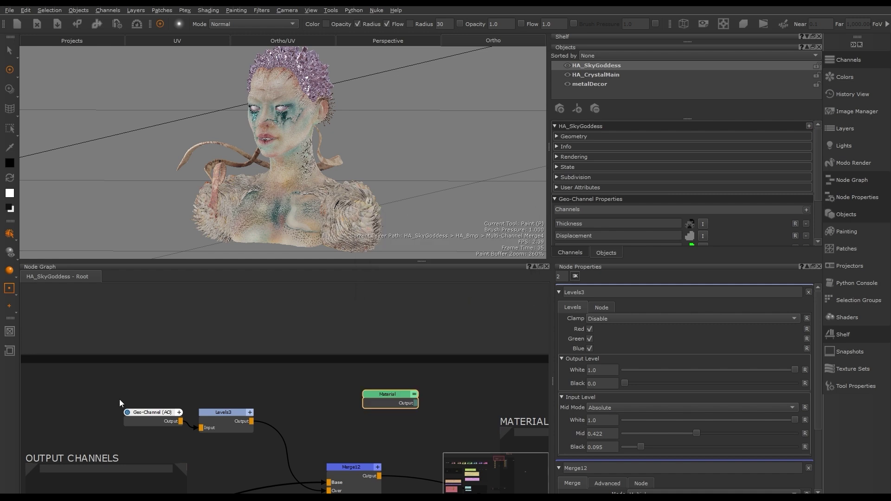
# - Edit the Material node's internal graph, removing unneeded nodes and exposing the Levels3 Black, Mid and White controls
pyautogui.click(381, 396)
pyautogui.doubleClick(381, 395)
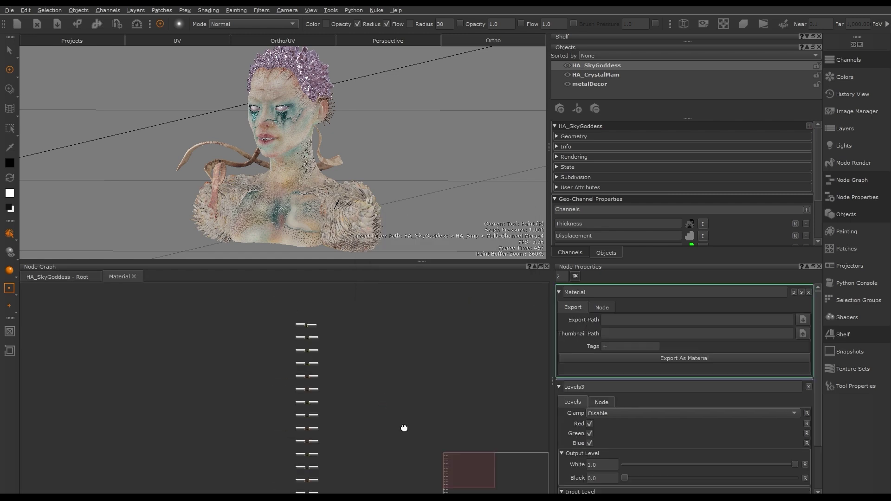
pyautogui.moveTo(398, 397); pyautogui.dragTo(216, 351)
pyautogui.moveTo(353, 353); pyautogui.dragTo(352, 306)
pyautogui.moveTo(400, 368); pyautogui.dragTo(269, 364)
pyautogui.click(358, 308)
pyautogui.press('Delete')
pyautogui.moveTo(48, 325); pyautogui.dragTo(143, 325, button='middle')
# - Export the Material node as a shelf material from its export settings
pyautogui.click(329, 357)
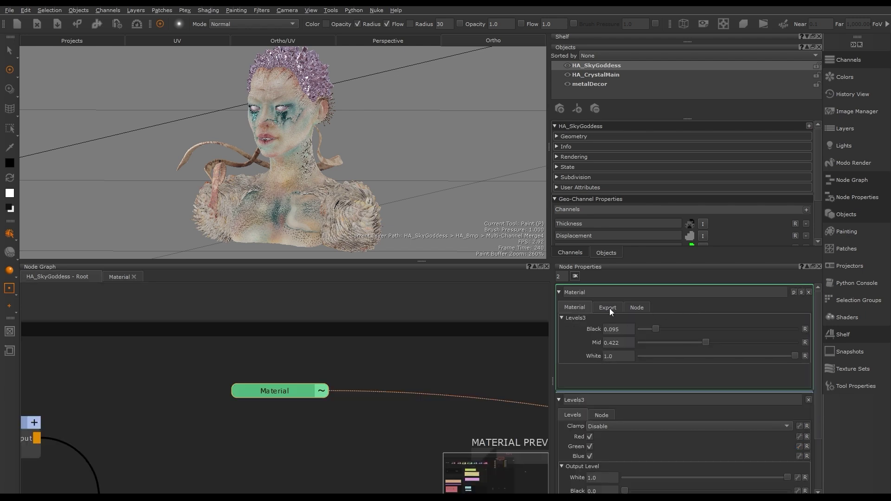
pyautogui.click(608, 309)
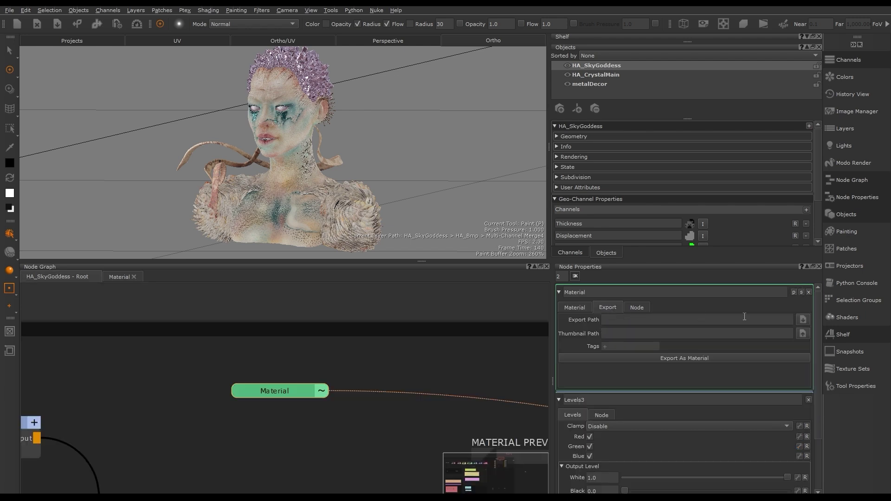
pyautogui.click(731, 359)
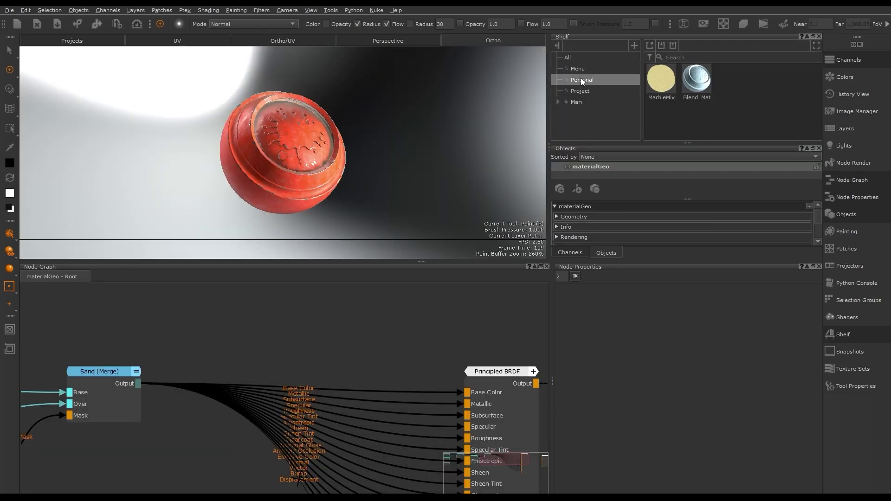
# - Add the exported AO material to the Personal shelf and place it in the materialGeo node graph
pyautogui.moveTo(725, 121); pyautogui.dragTo(751, 108)
pyautogui.moveTo(735, 79); pyautogui.dragTo(301, 326)
pyautogui.scroll(1, 254, 324)
# - Create a Merge node and arrange it beside the AO node above the Sand (Merge) and Principled BRDF connections
pyautogui.press('m')
pyautogui.moveTo(343, 339); pyautogui.dragTo(343, 399, button='middle')
pyautogui.moveTo(344, 403); pyautogui.dragTo(399, 320)
pyautogui.moveTo(290, 348); pyautogui.dragTo(201, 321)
pyautogui.moveTo(381, 324); pyautogui.dragTo(325, 324)
# - Expand Sand (Merge) and route its Base output through the Merge node into Base Color, with AO feeding the Over input
pyautogui.click(70, 406)
pyautogui.moveTo(73, 420); pyautogui.dragTo(309, 345)
pyautogui.moveTo(123, 422); pyautogui.dragTo(387, 334)
pyautogui.moveTo(215, 341); pyautogui.dragTo(309, 357)
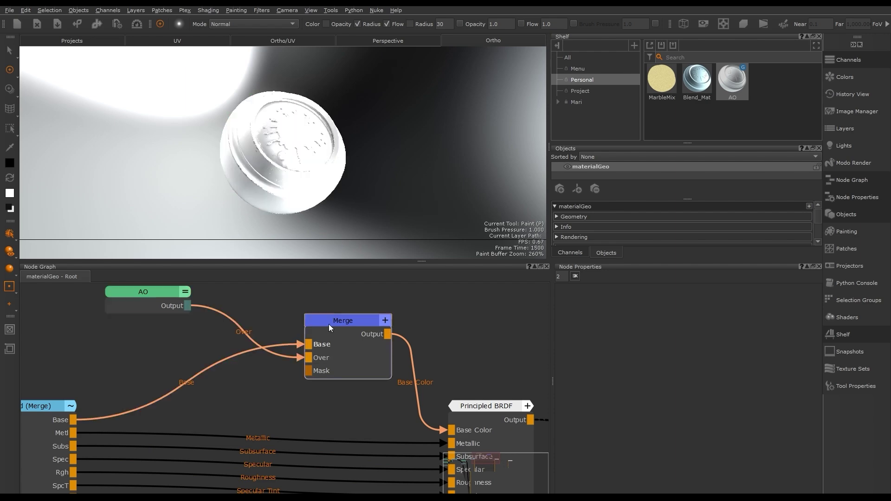
# - Open the new Merge node's properties and set its mode to Multiply
pyautogui.doubleClick(331, 326)
pyautogui.click(798, 319)
pyautogui.click(737, 336)
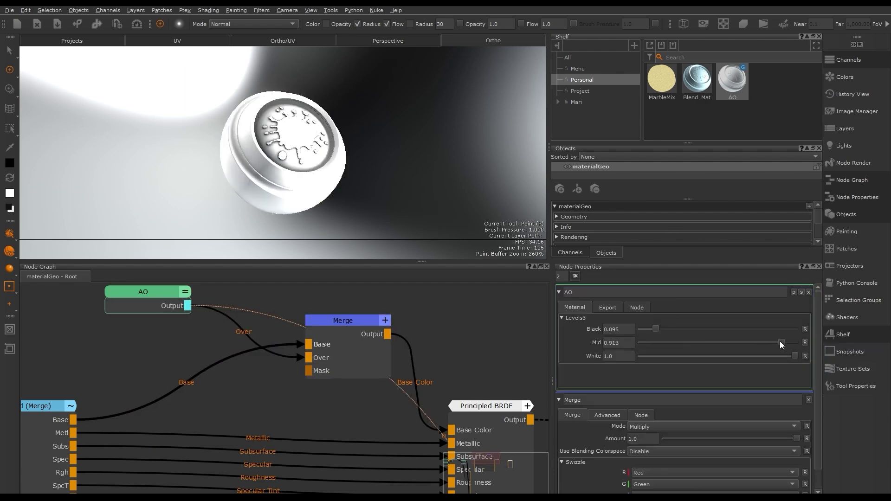